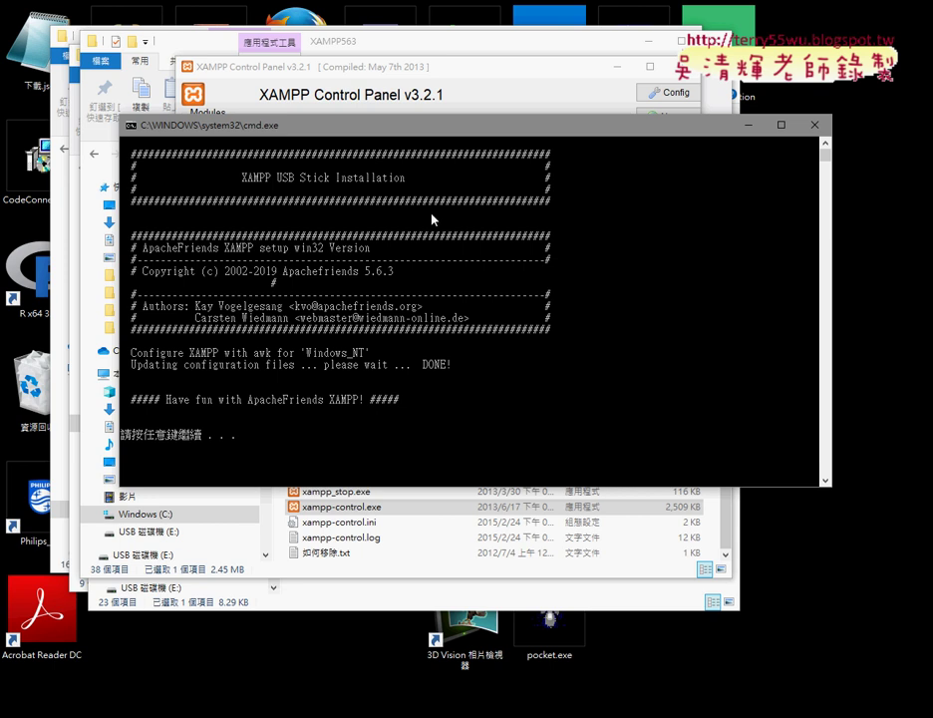
# Close the finished XAMPP USB stick setup Command Prompt window.
pyautogui.click(442, 260)
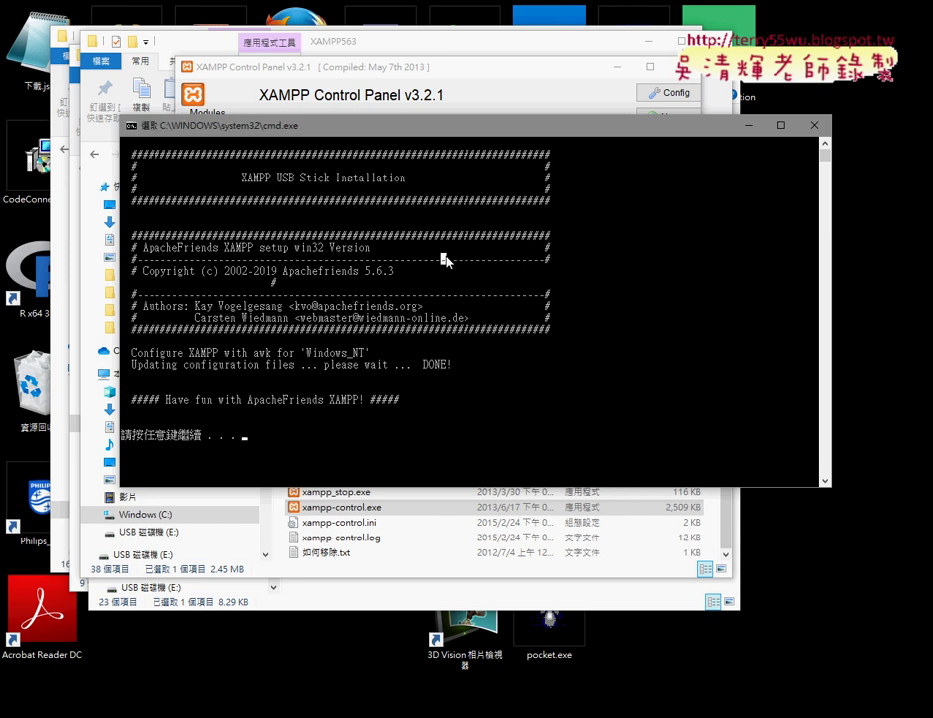
pyautogui.click(478, 352)
pyautogui.click(606, 309)
pyautogui.click(817, 127)
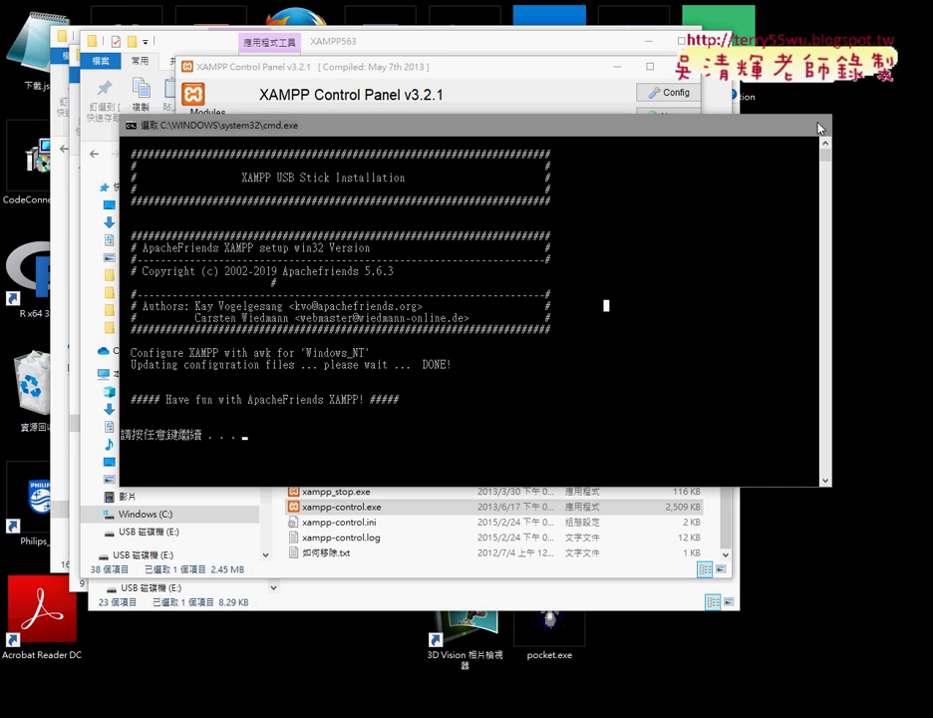
# Relaunch the XAMPP Control Panel and stop then restart both Apache and MySQL.
pyautogui.click(685, 68)
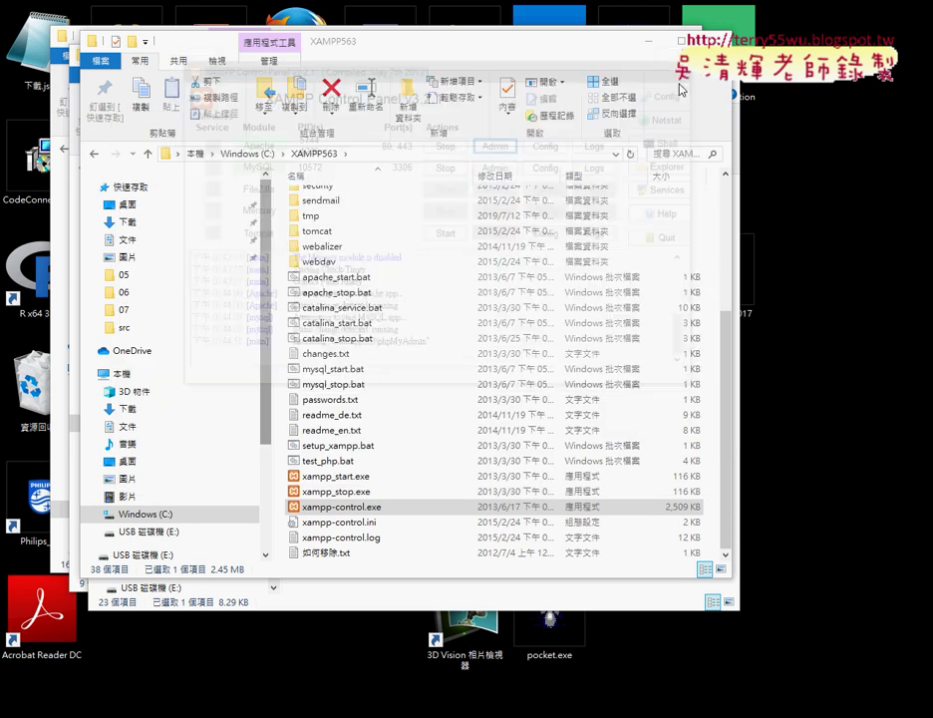
pyautogui.doubleClick(371, 505)
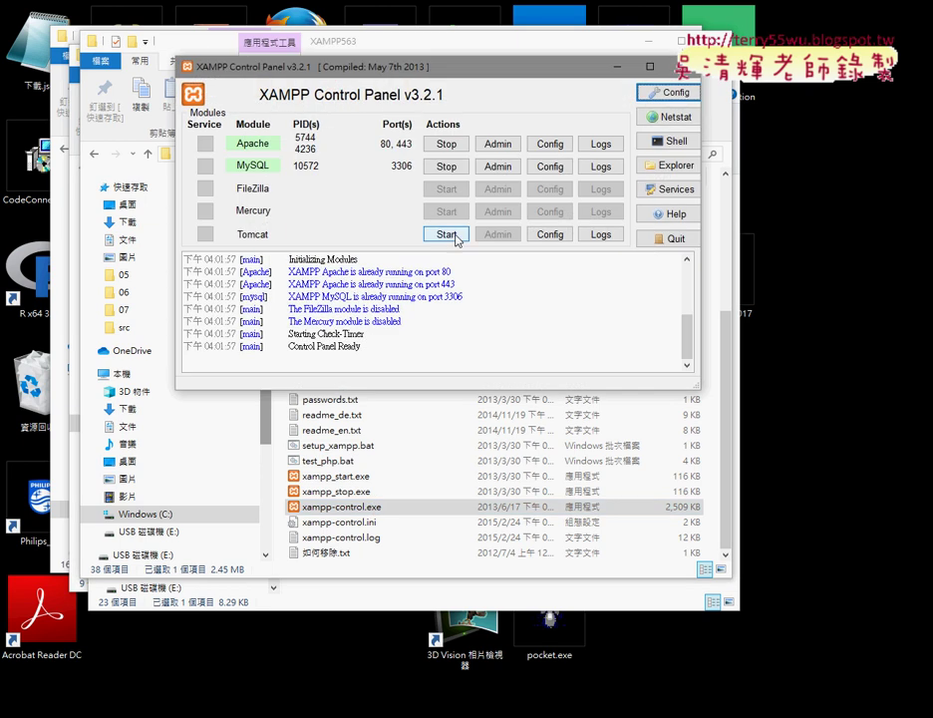
pyautogui.click(446, 144)
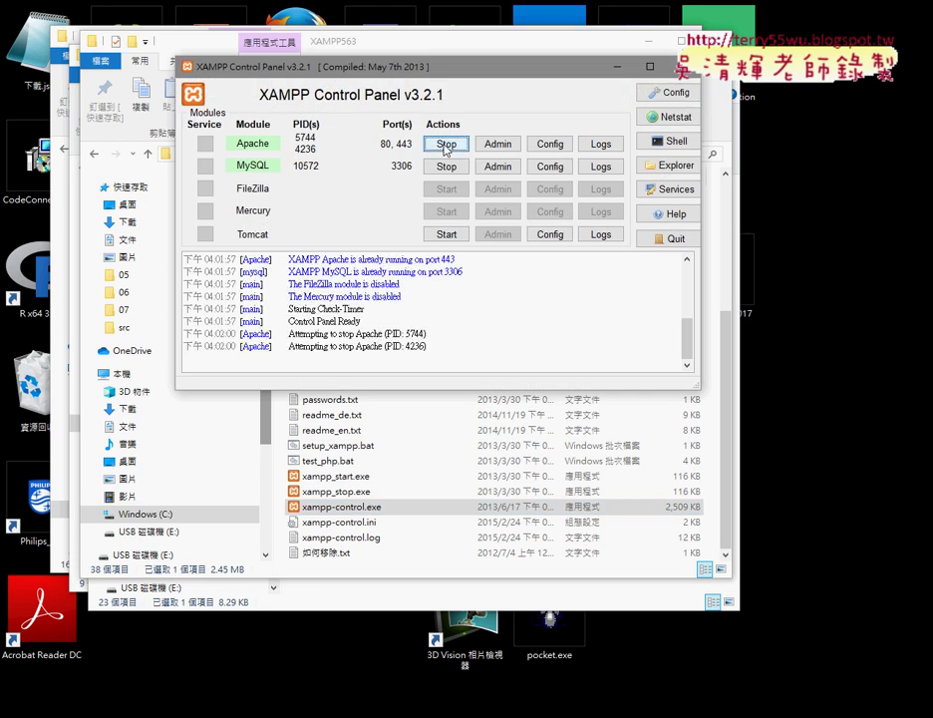
pyautogui.click(445, 144)
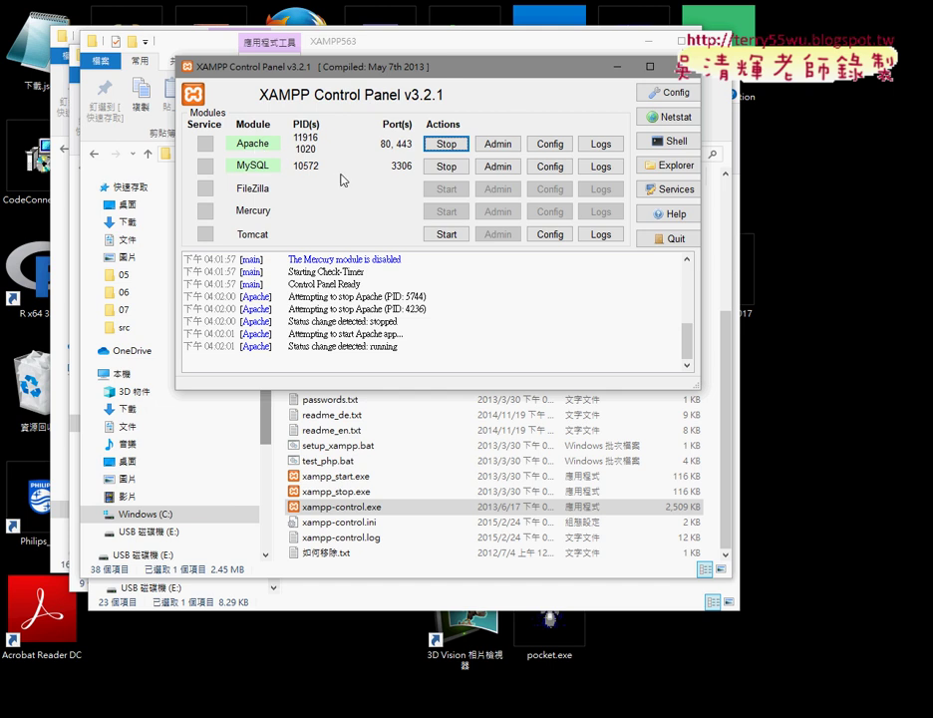
pyautogui.click(446, 166)
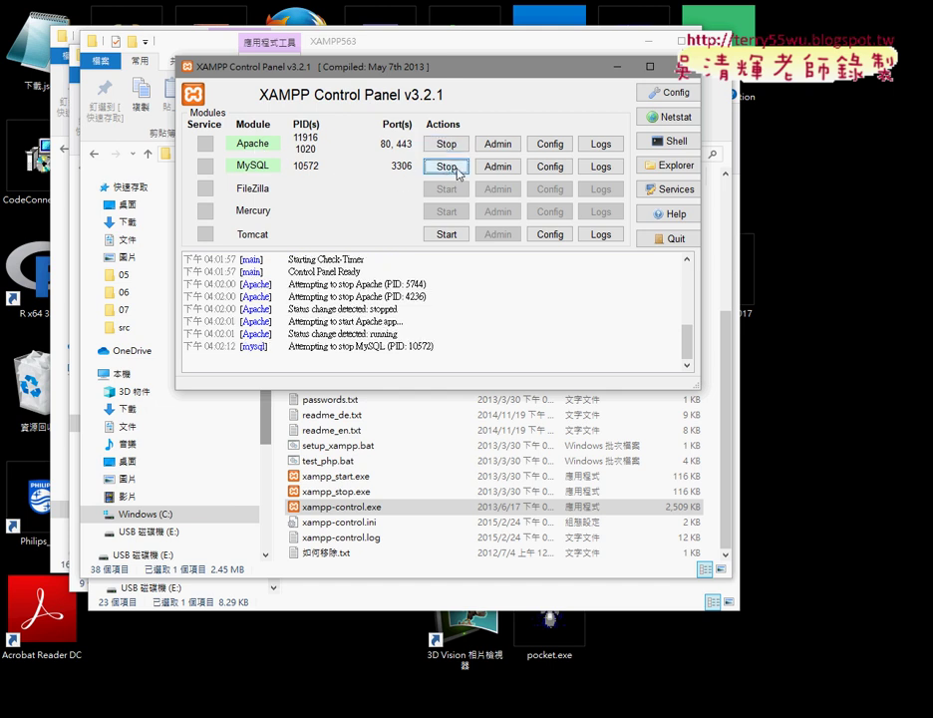
pyautogui.click(448, 170)
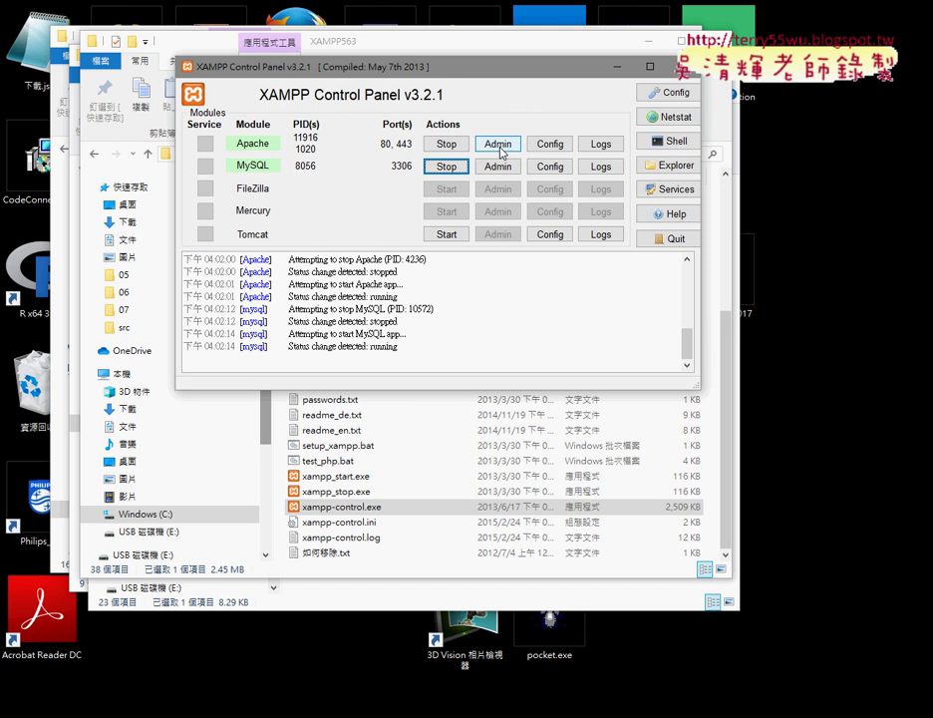
# Mark the running Apache and MySQL details in the Control Panel, then clear the markings.
pyautogui.click(502, 148)
pyautogui.moveTo(512, 134); pyautogui.dragTo(516, 147)
pyautogui.moveTo(535, 105)
pyautogui.mouseDown()
pyautogui.moveTo(547, 98)
pyautogui.moveTo(520, 140)
pyautogui.moveTo(551, 127)
pyautogui.mouseUp()
pyautogui.press('Escape')
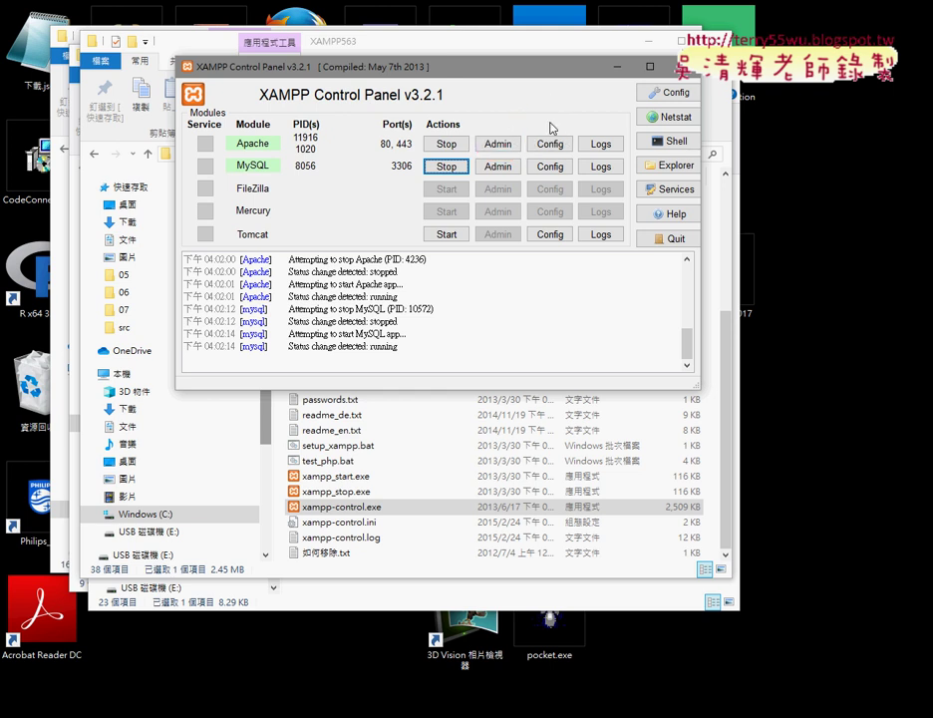
# Open Apache's admin page in a maximized Edge window and choose English on the splash page.
pyautogui.click(493, 144)
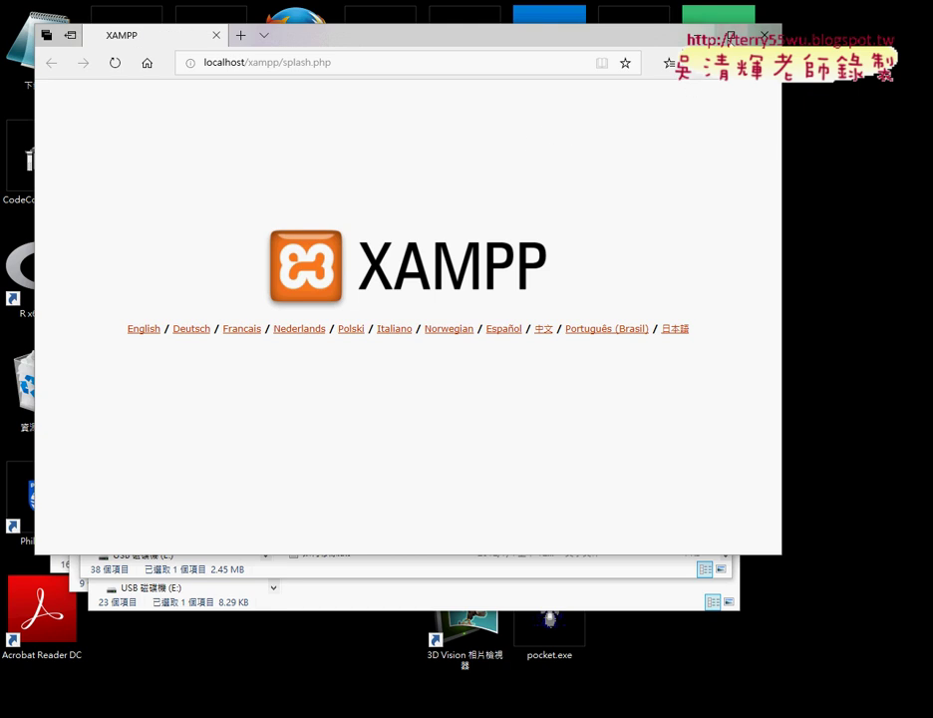
pyautogui.click(731, 35)
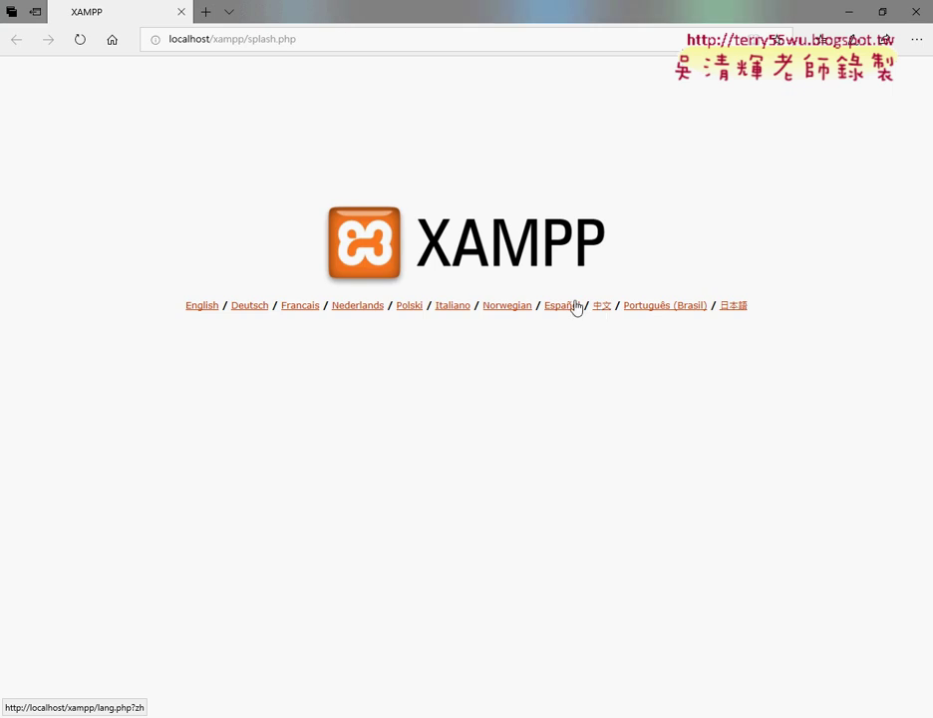
pyautogui.click(197, 314)
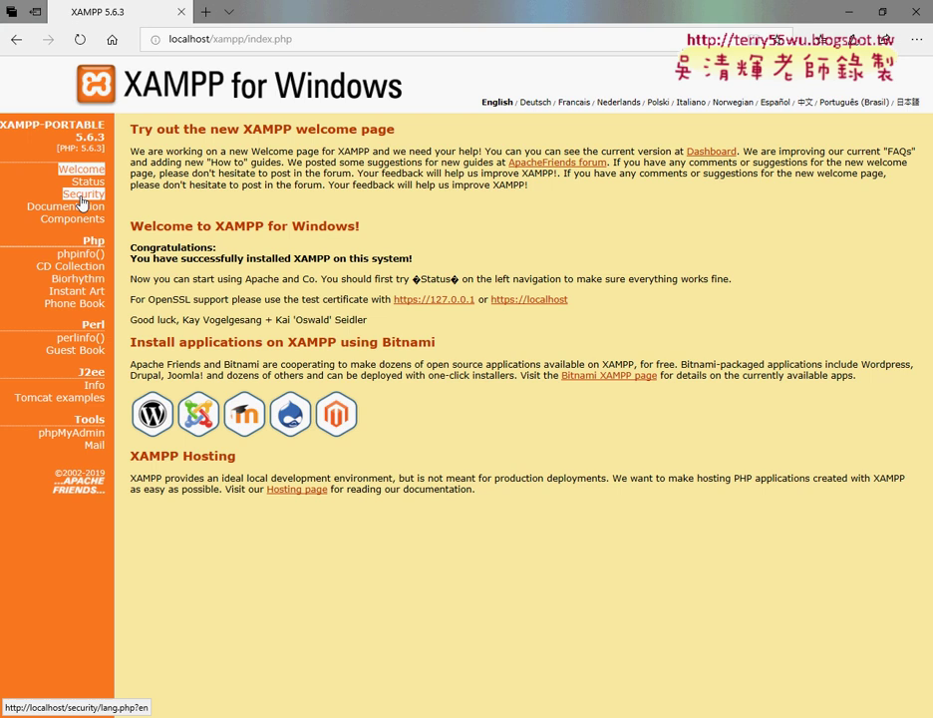
# Open the Security page and highlight its three UNSECURE warnings, including root without password.
pyautogui.click(81, 196)
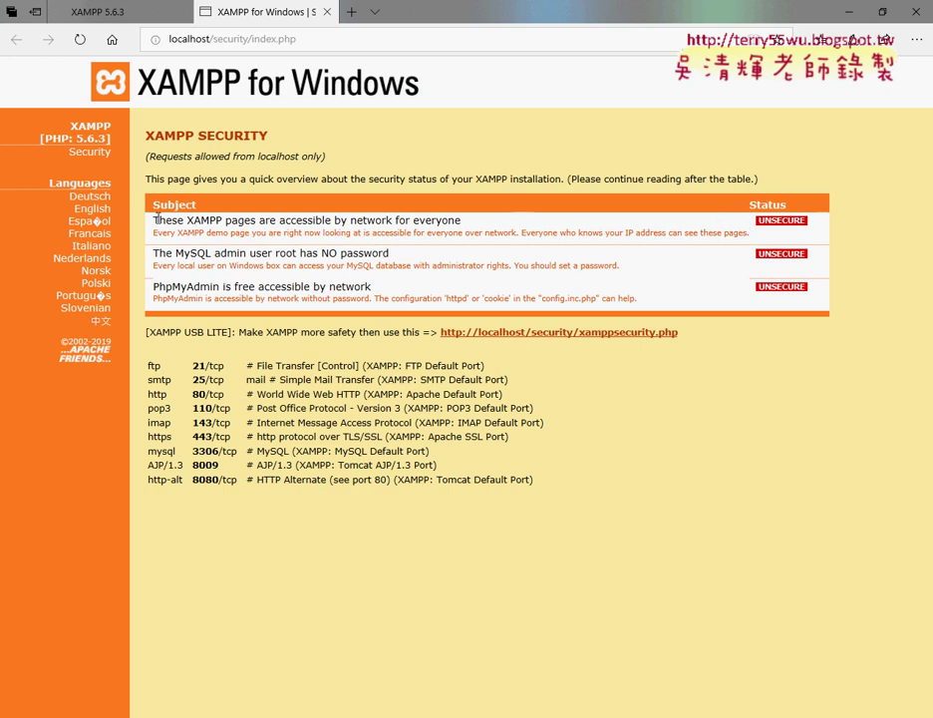
pyautogui.moveTo(154, 219); pyautogui.dragTo(465, 223)
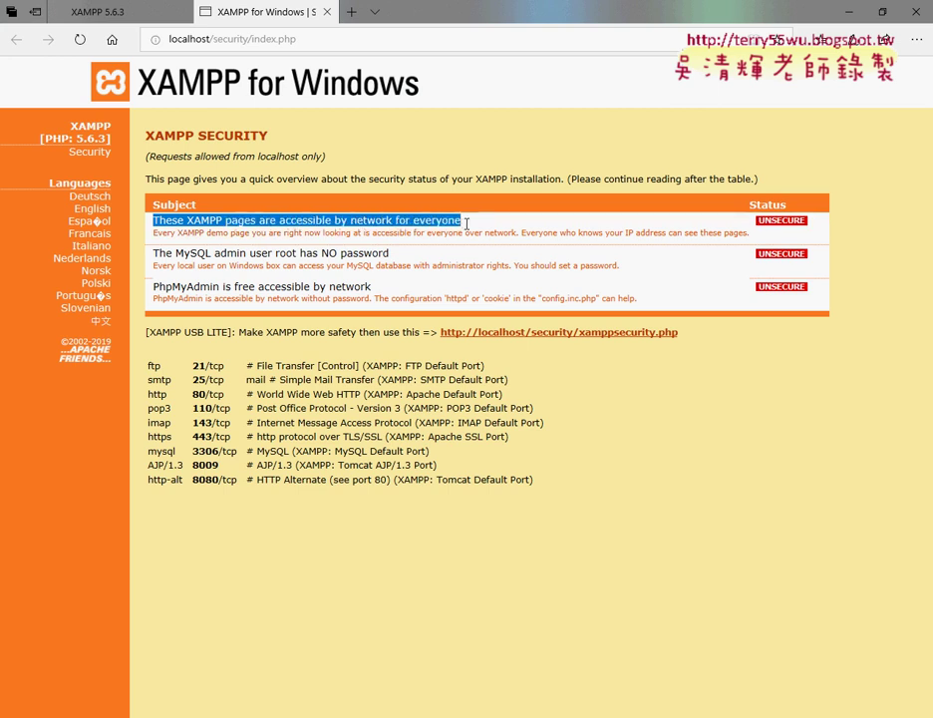
pyautogui.moveTo(154, 253); pyautogui.dragTo(415, 255)
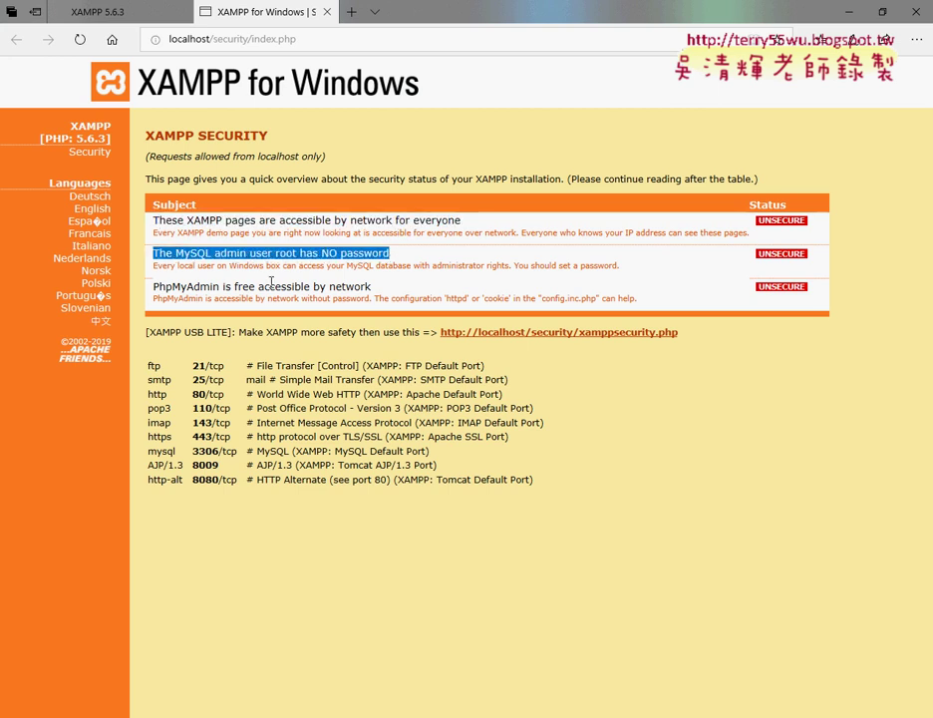
pyautogui.moveTo(153, 286); pyautogui.dragTo(379, 288)
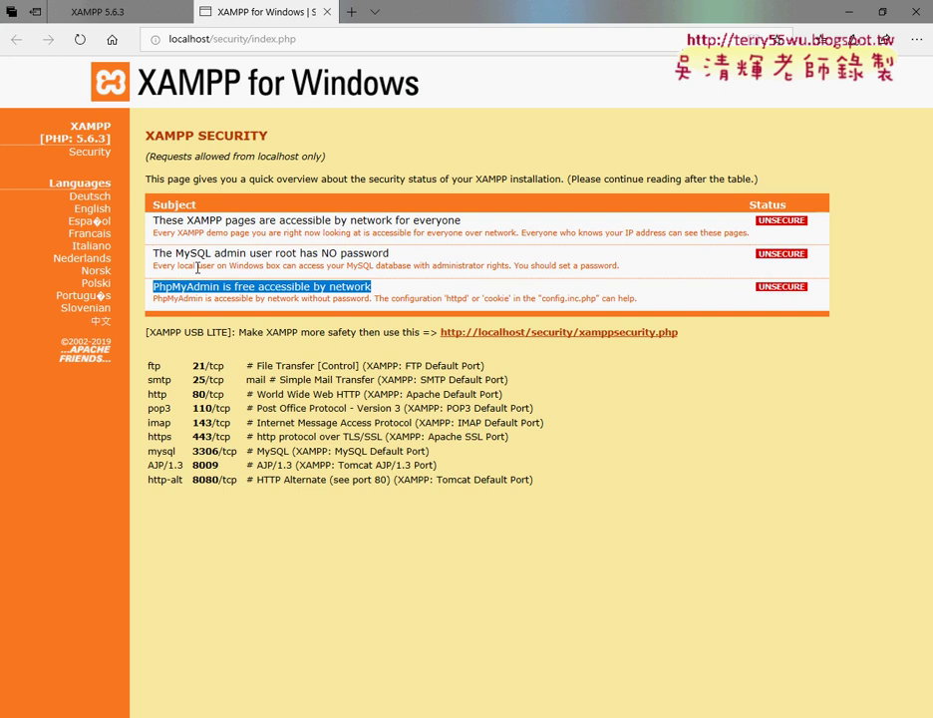
# Open the xamppsecurity.php console and enter the new MySQL root password in both fields.
pyautogui.click(581, 341)
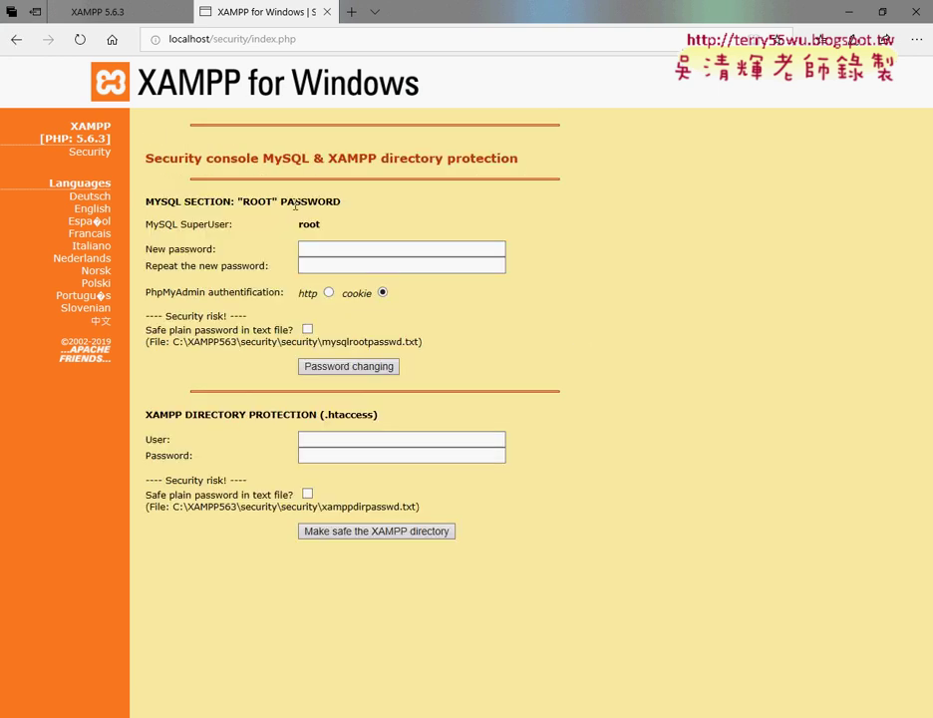
pyautogui.moveTo(242, 201); pyautogui.dragTo(312, 208)
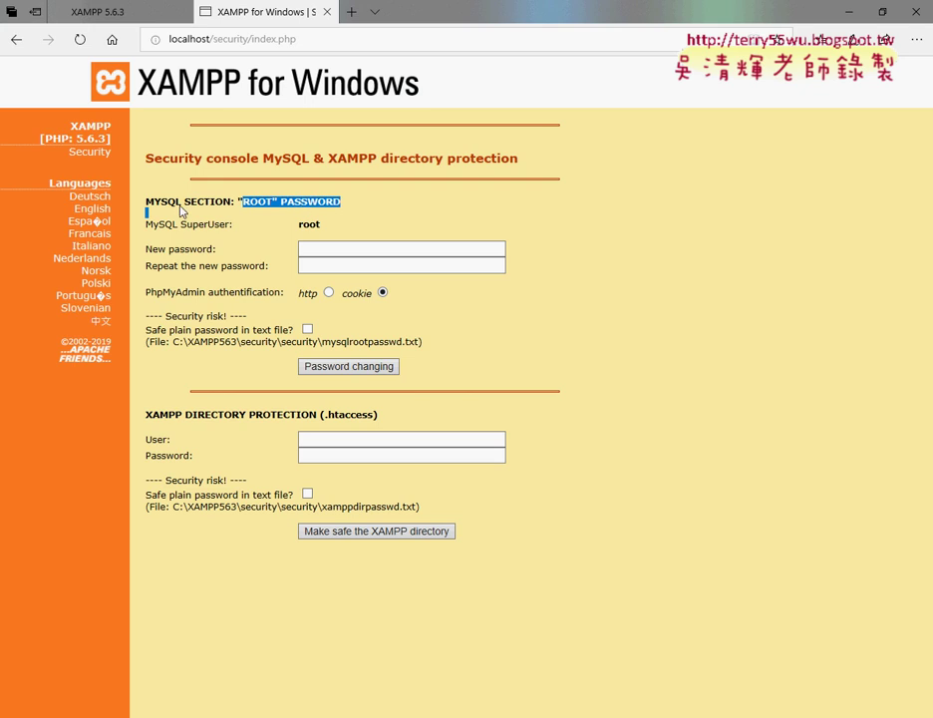
pyautogui.moveTo(146, 201); pyautogui.dragTo(354, 199)
pyautogui.click(246, 202)
pyautogui.doubleClick(246, 202)
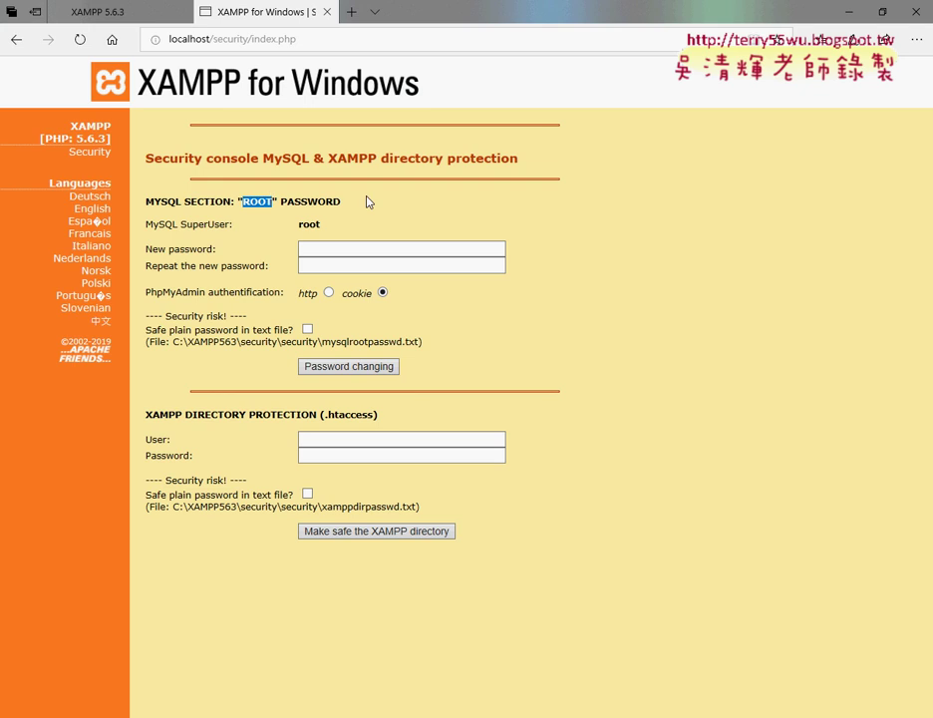
pyautogui.click(386, 251)
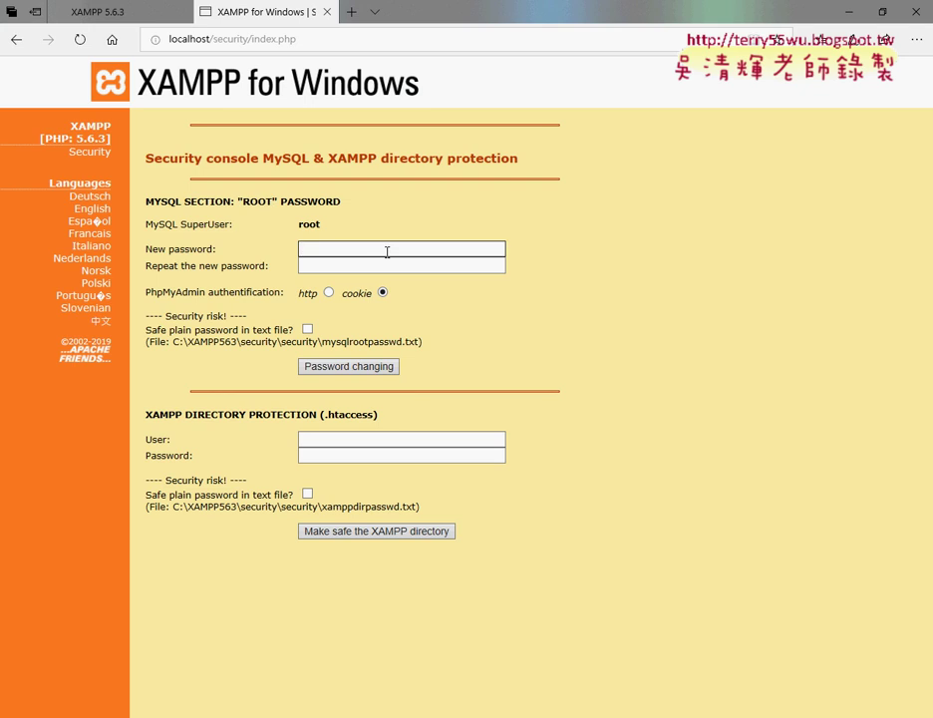
pyautogui.press('Tab')
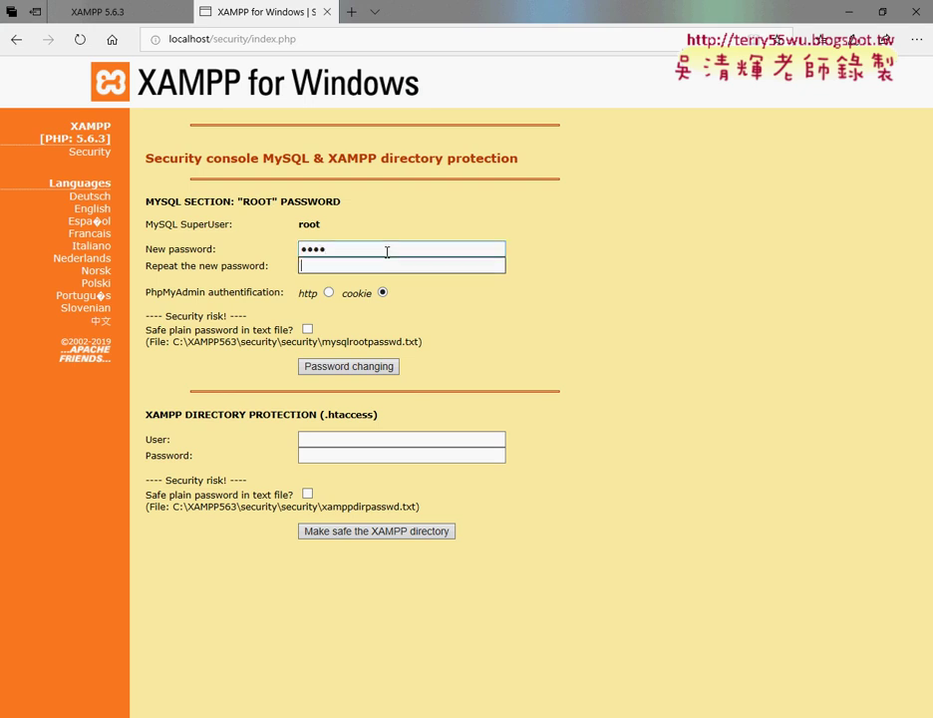
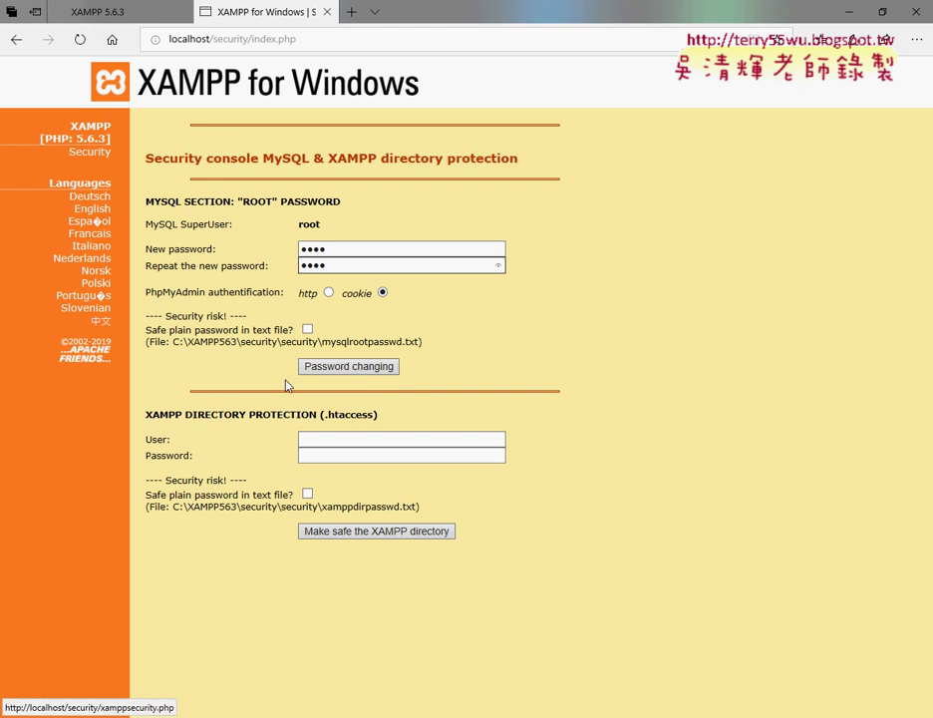
# Fill in directory protection with user root and its password.
pyautogui.moveTo(148, 413); pyautogui.dragTo(387, 418)
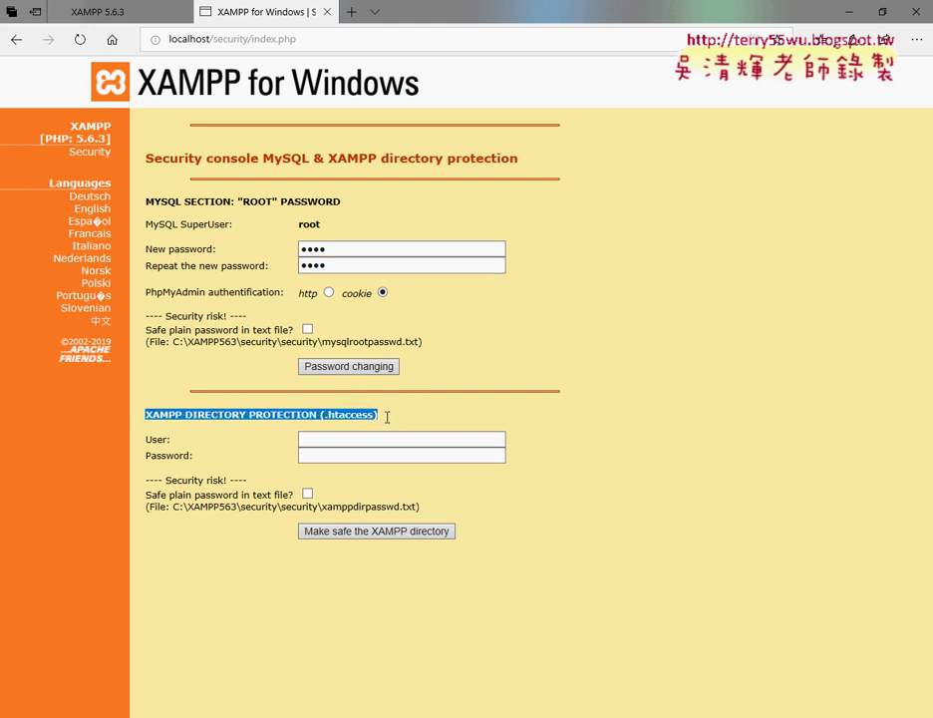
pyautogui.click(360, 438)
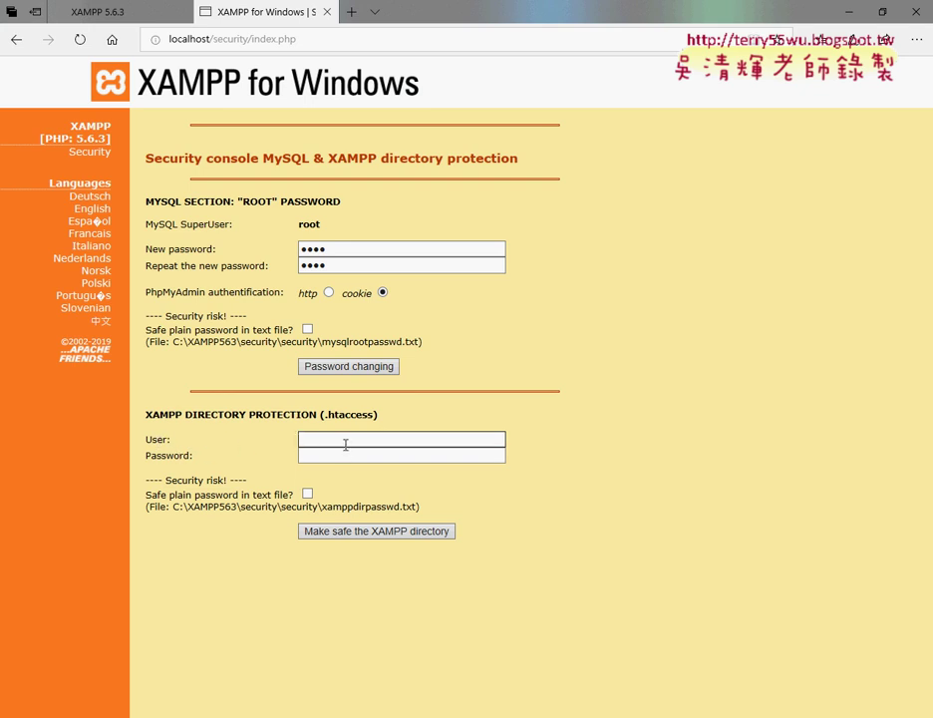
pyautogui.press('BackSpace')
pyautogui.press('Tab')
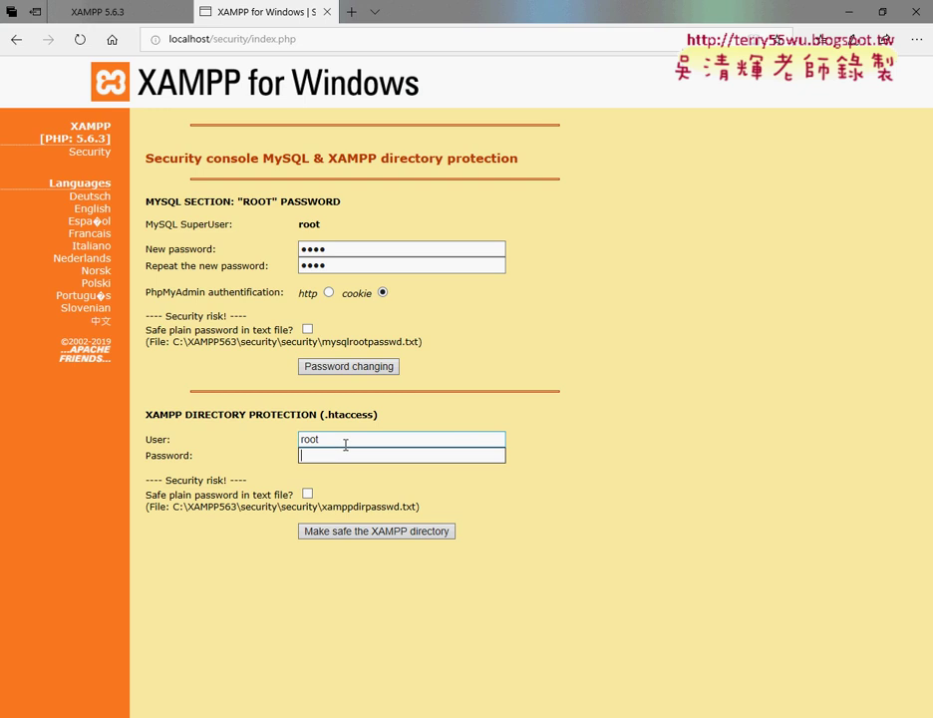
# Apply the new root password, then protect the XAMPP directory with user root and its password.
pyautogui.click(349, 367)
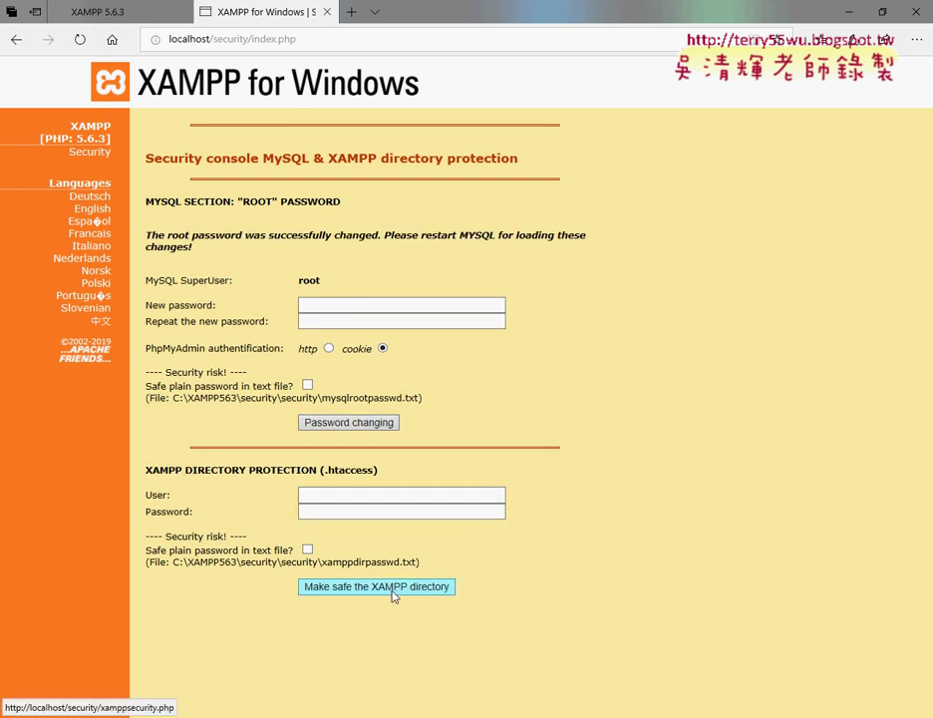
pyautogui.click(365, 495)
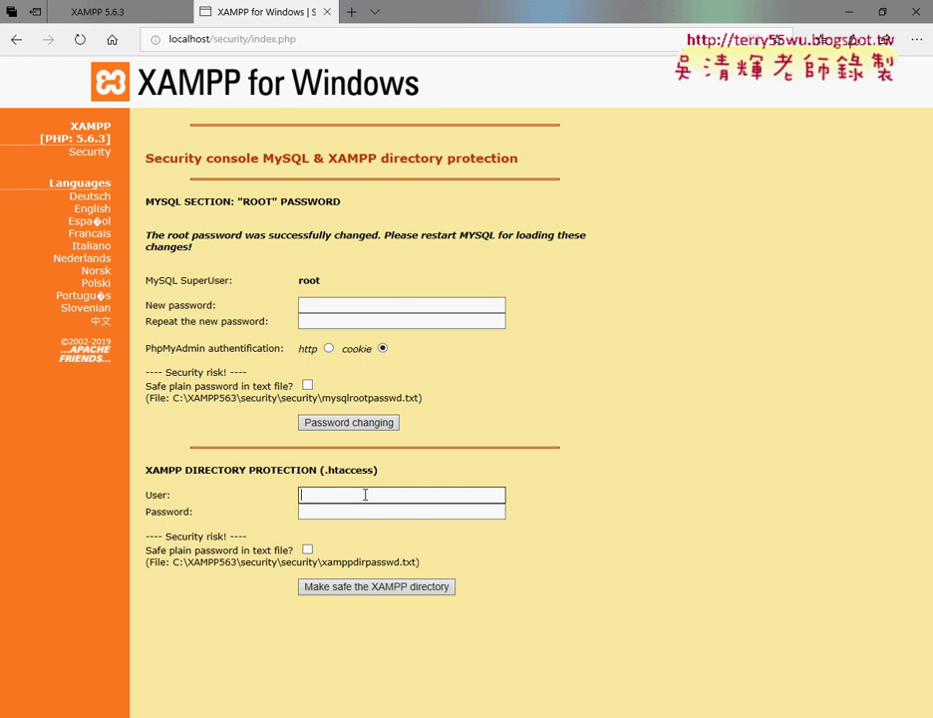
pyautogui.press('Tab')
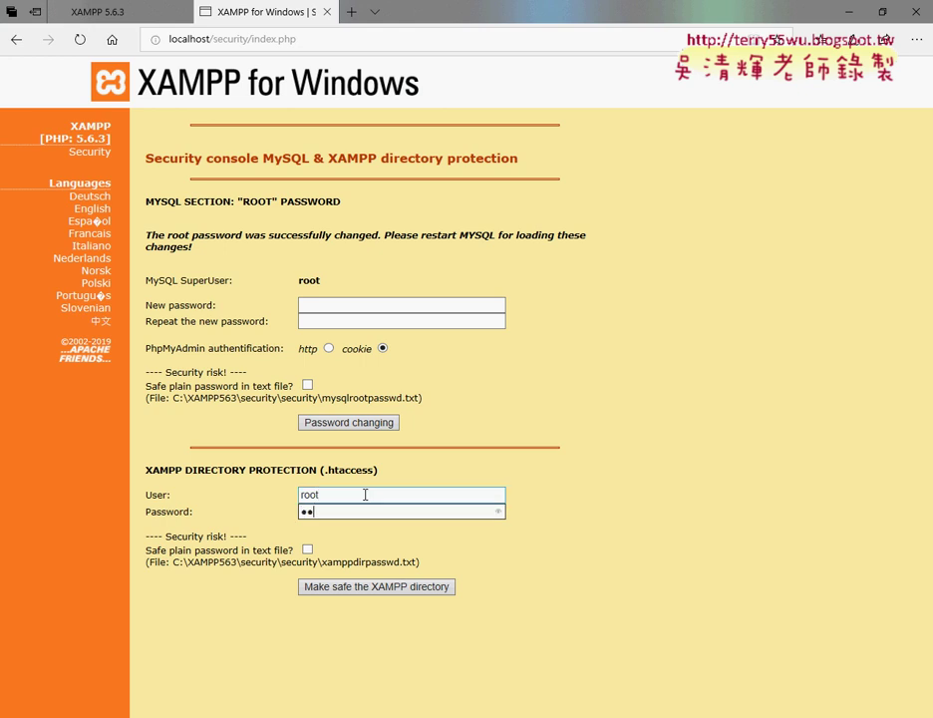
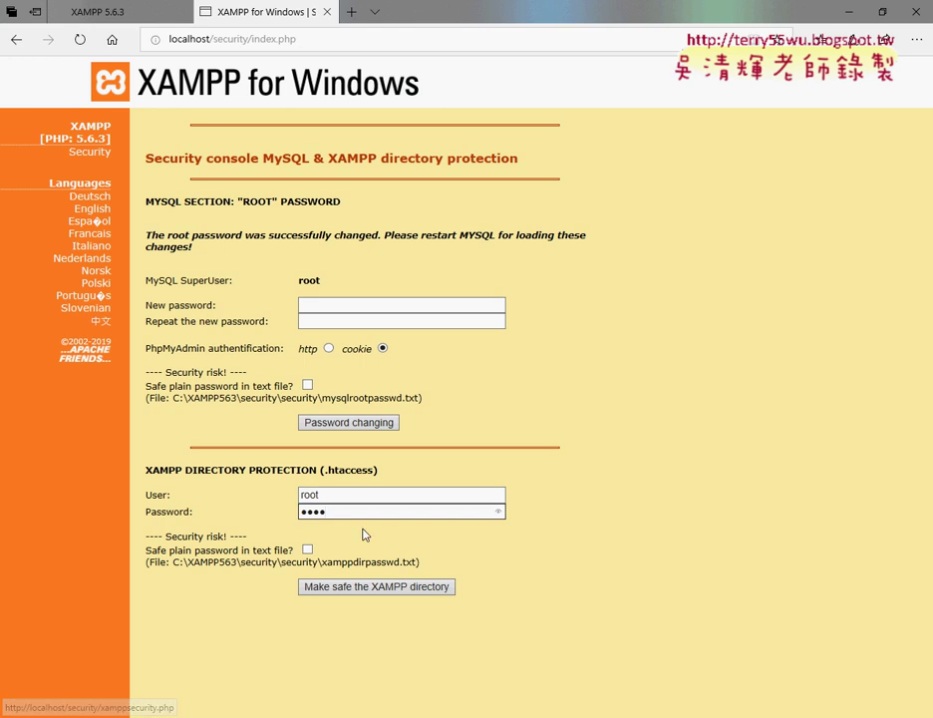
pyautogui.click(380, 589)
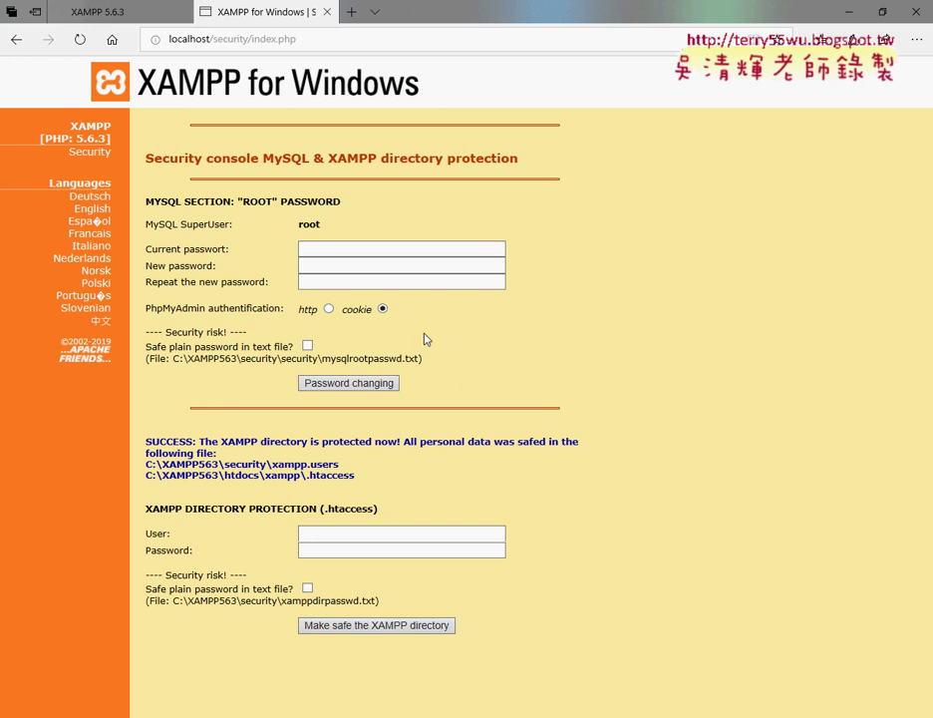
# Confirm all three Security items now show SECURE, then close the security tab.
pyautogui.click(89, 155)
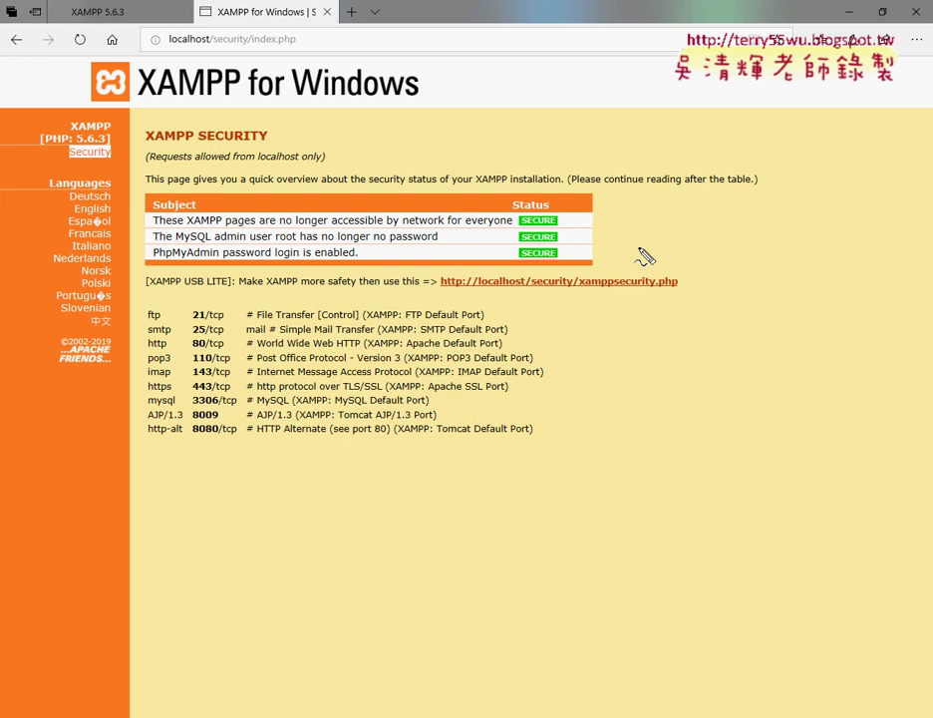
pyautogui.moveTo(570, 160); pyautogui.dragTo(546, 294)
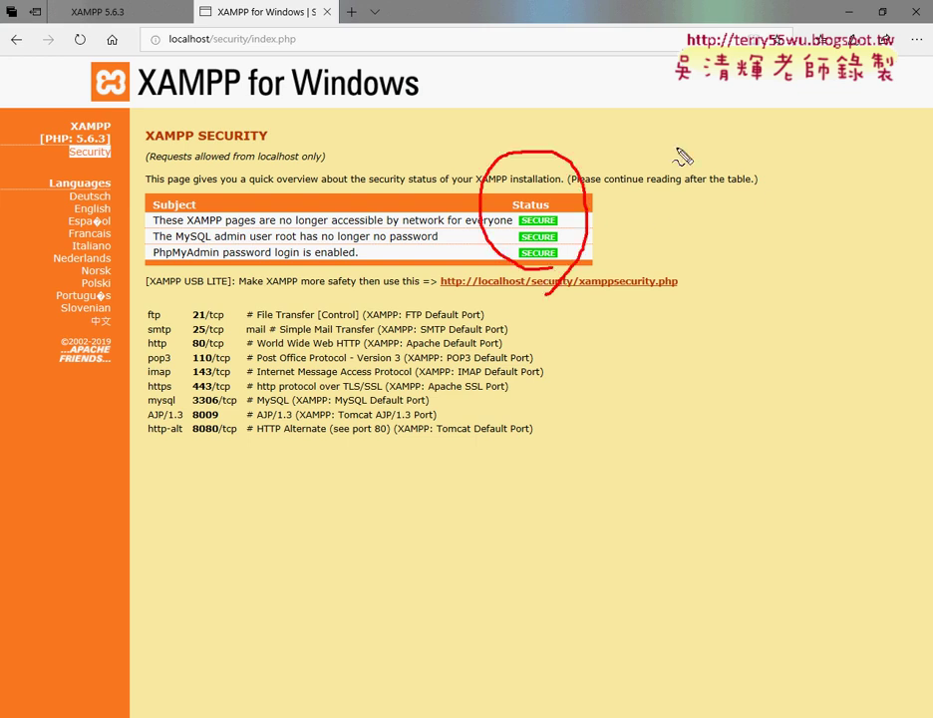
pyautogui.moveTo(710, 97); pyautogui.dragTo(563, 220)
pyautogui.moveTo(621, 134); pyautogui.dragTo(668, 205)
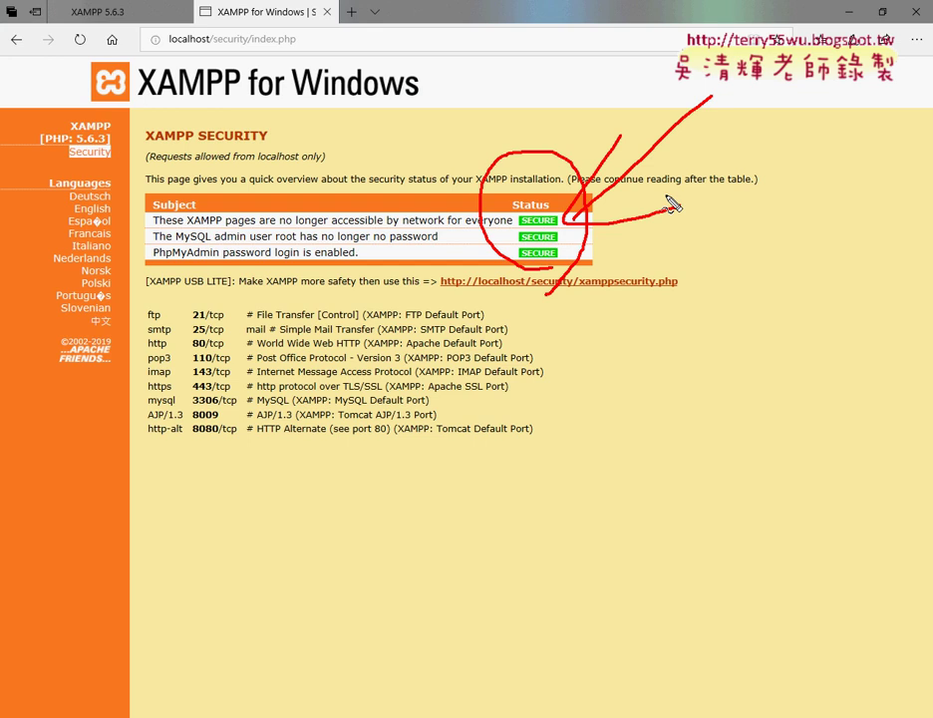
pyautogui.press('Escape')
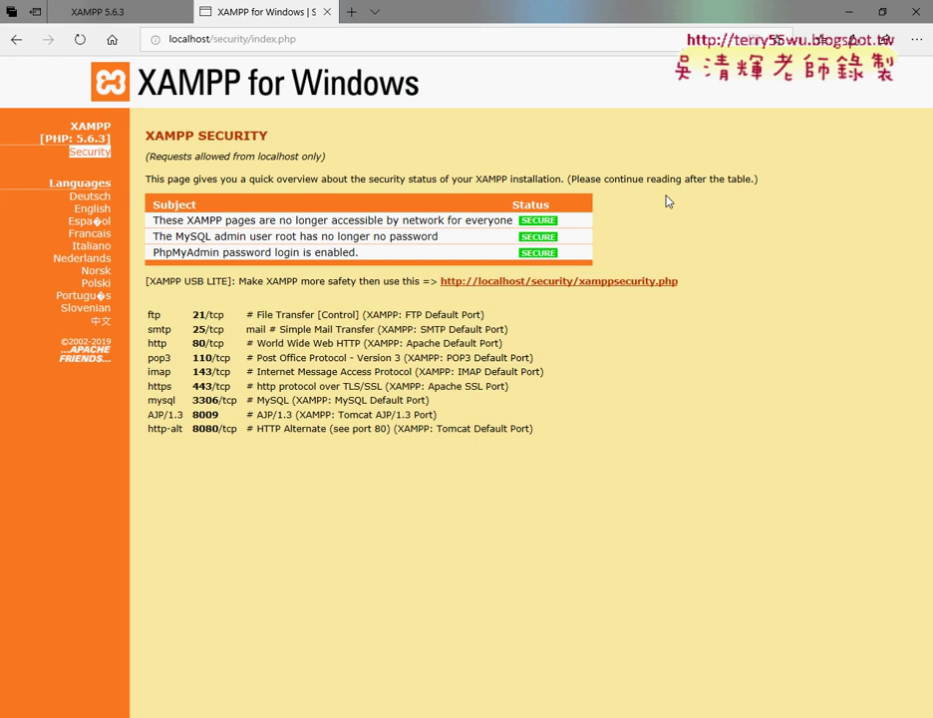
pyautogui.click(327, 12)
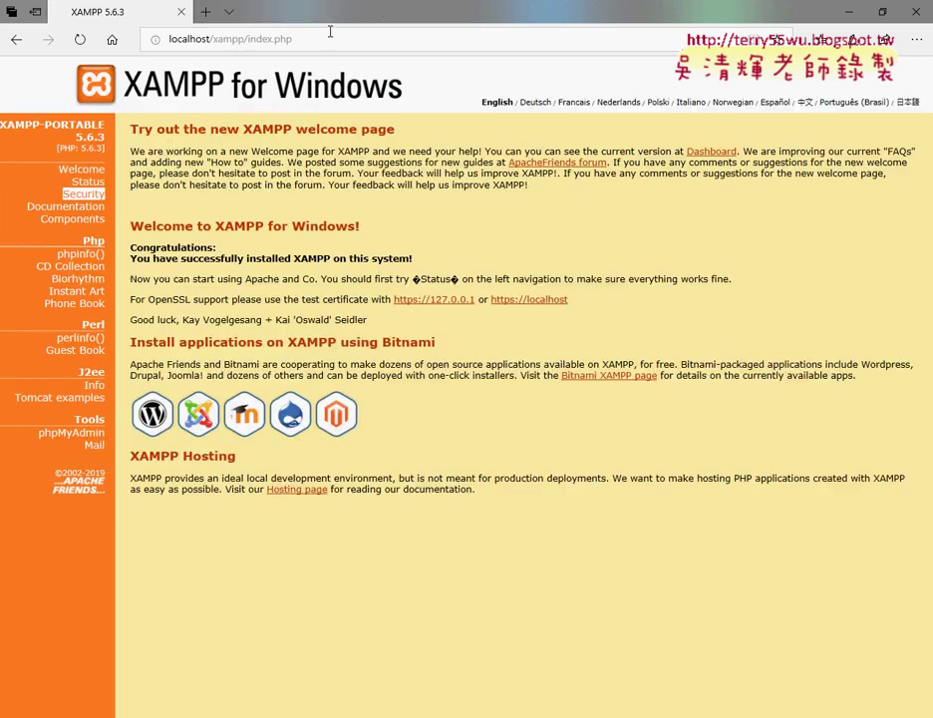
# Close the browser and open phpMyAdmin from MySQL's Admin button in the Control Panel.
pyautogui.click(917, 12)
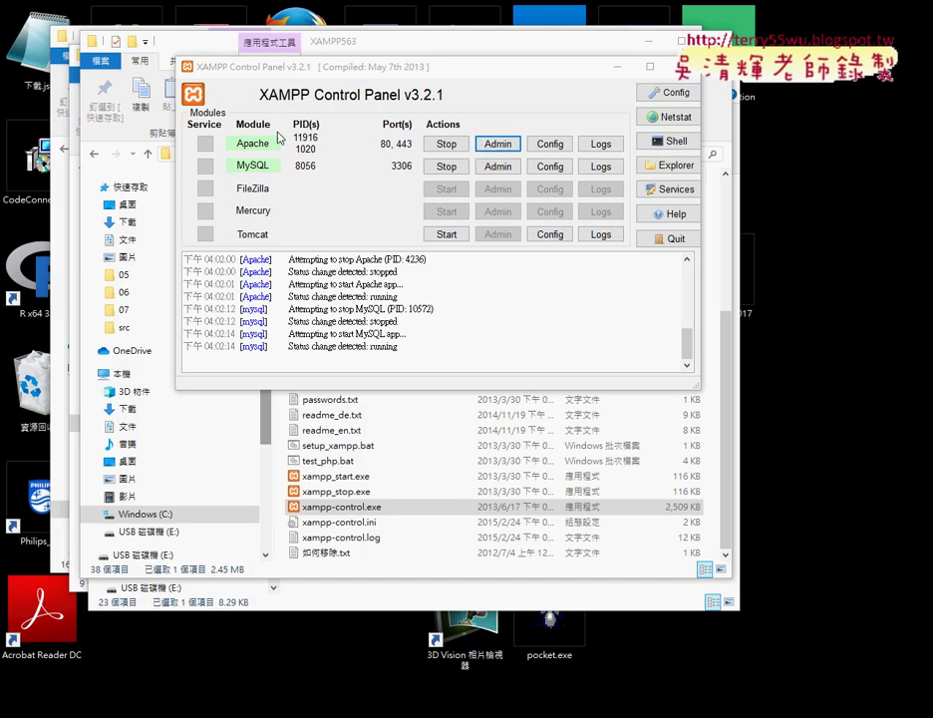
pyautogui.click(496, 146)
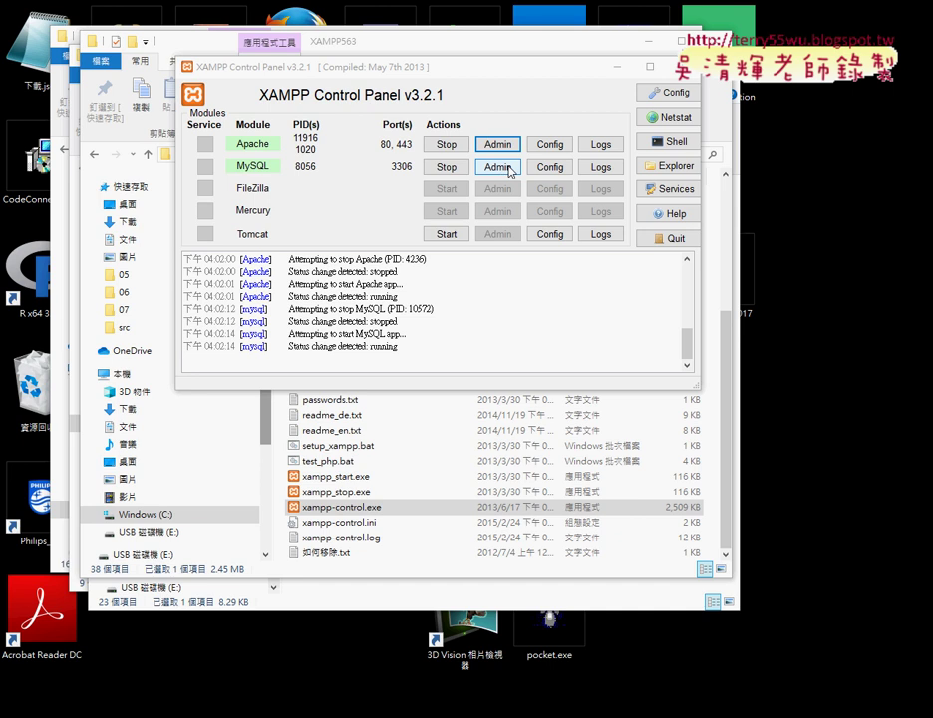
pyautogui.click(510, 167)
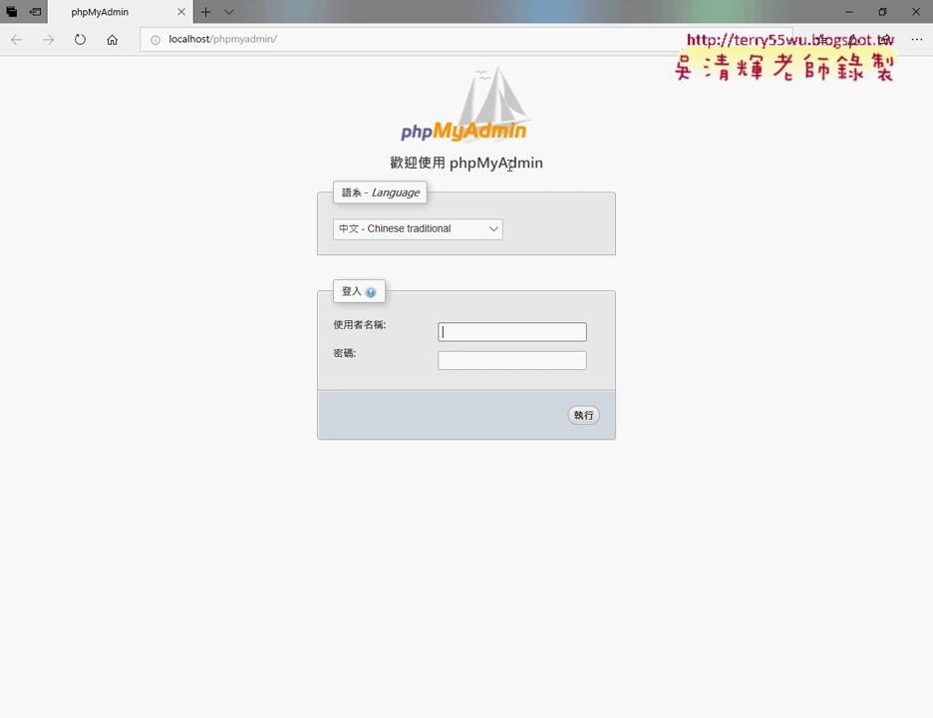
# Log in to phpMyAdmin as root with the new root password.
pyautogui.write('r')
pyautogui.press('BackSpace')
pyautogui.write('ro')
pyautogui.write('ot')
pyautogui.press('Tab')
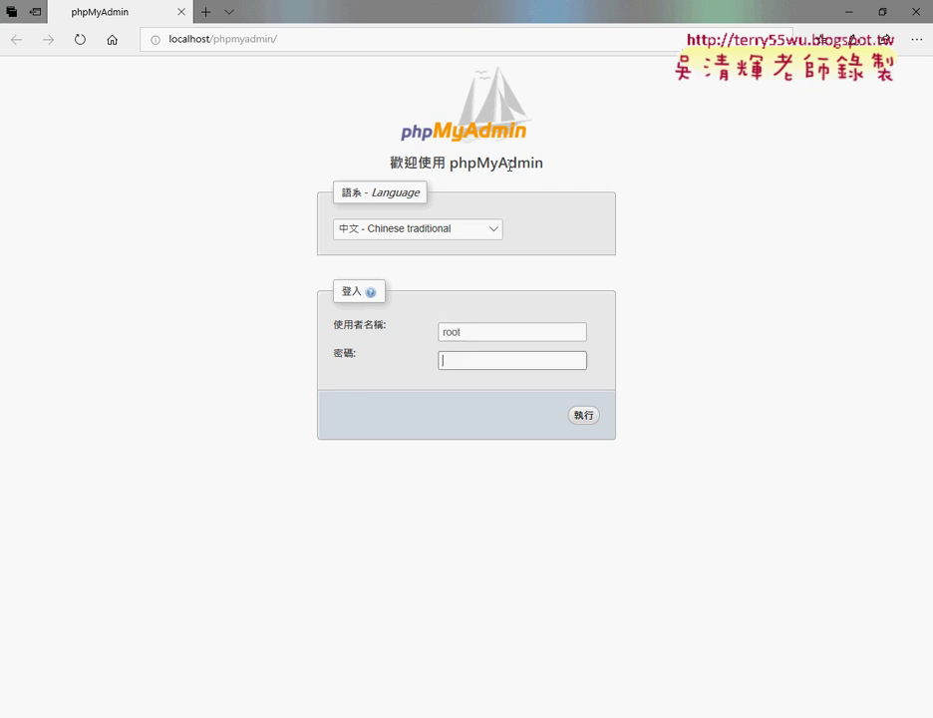
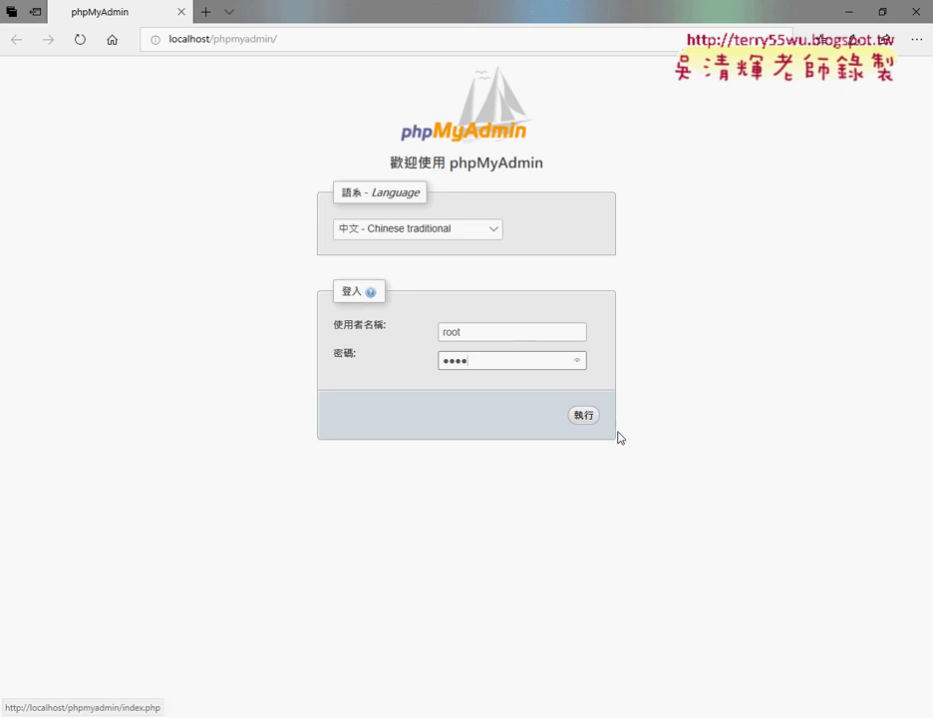
pyautogui.click(589, 419)
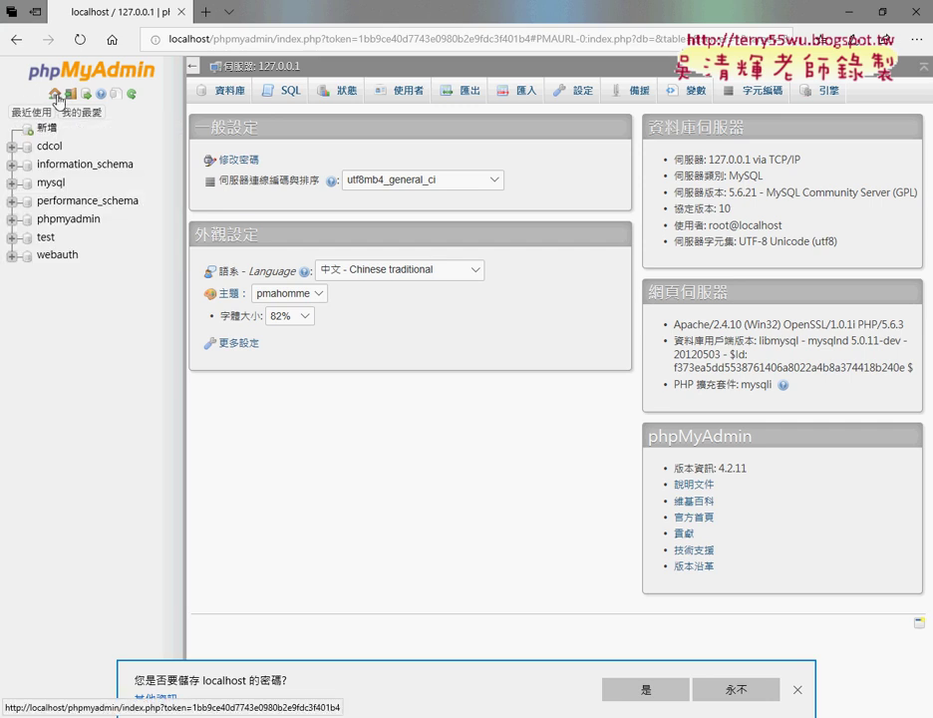
# Open the Databases list, set new-database collation to utf8_unicode_ci, and accept saving the login password.
pyautogui.click(58, 100)
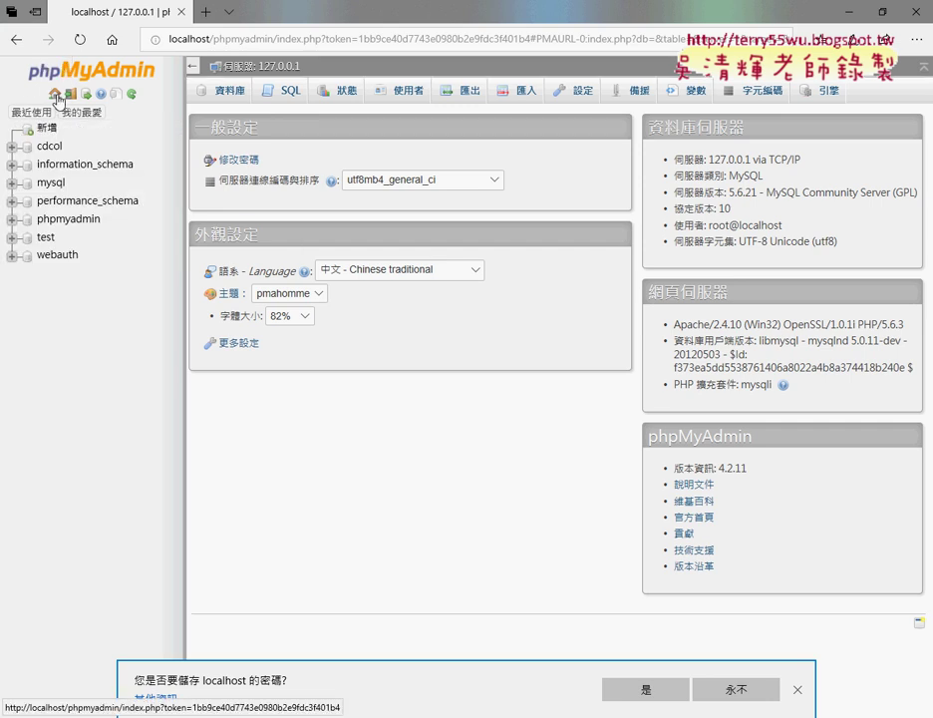
pyautogui.click(223, 98)
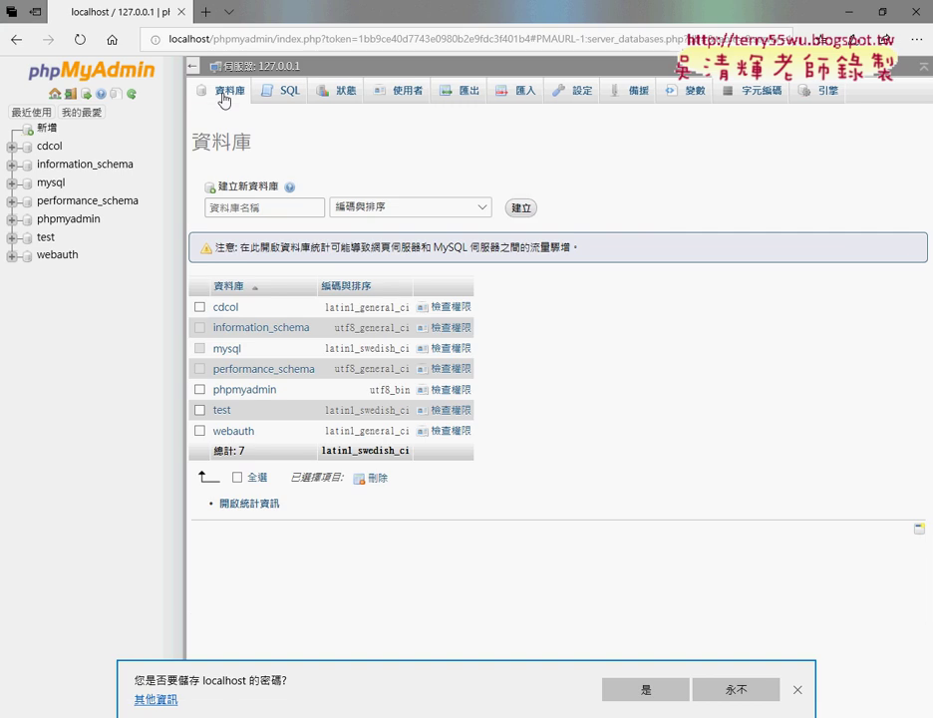
pyautogui.click(217, 208)
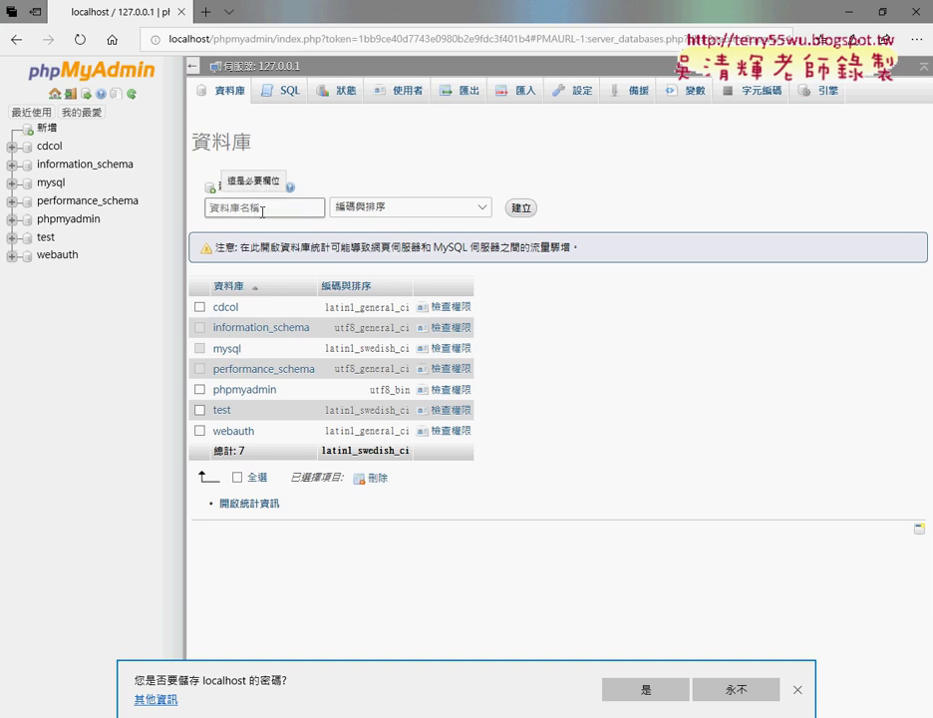
pyautogui.click(388, 208)
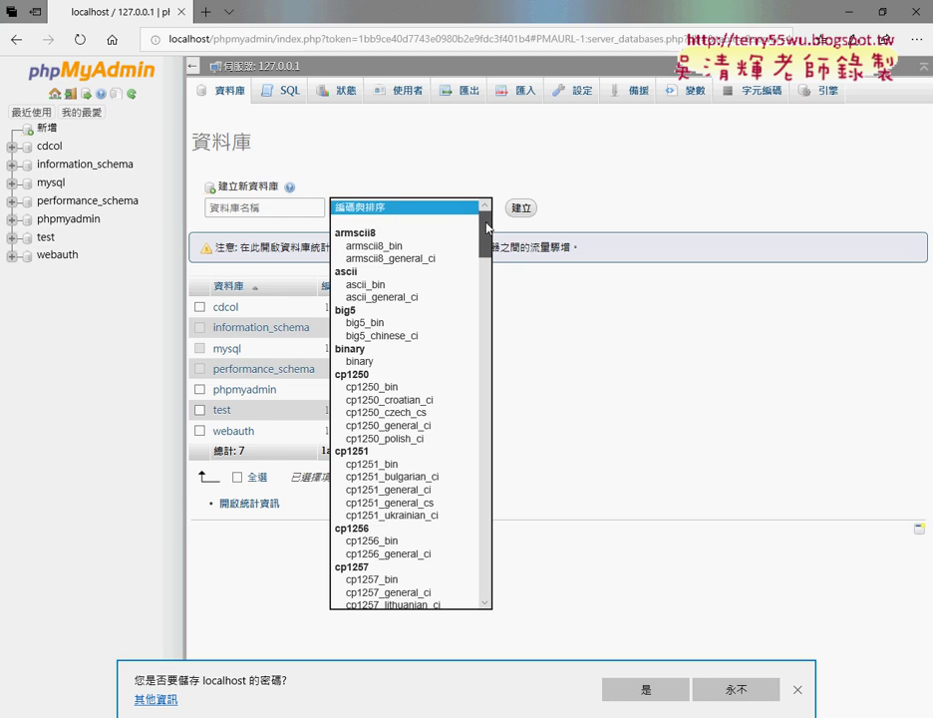
pyautogui.moveTo(488, 228); pyautogui.dragTo(495, 586)
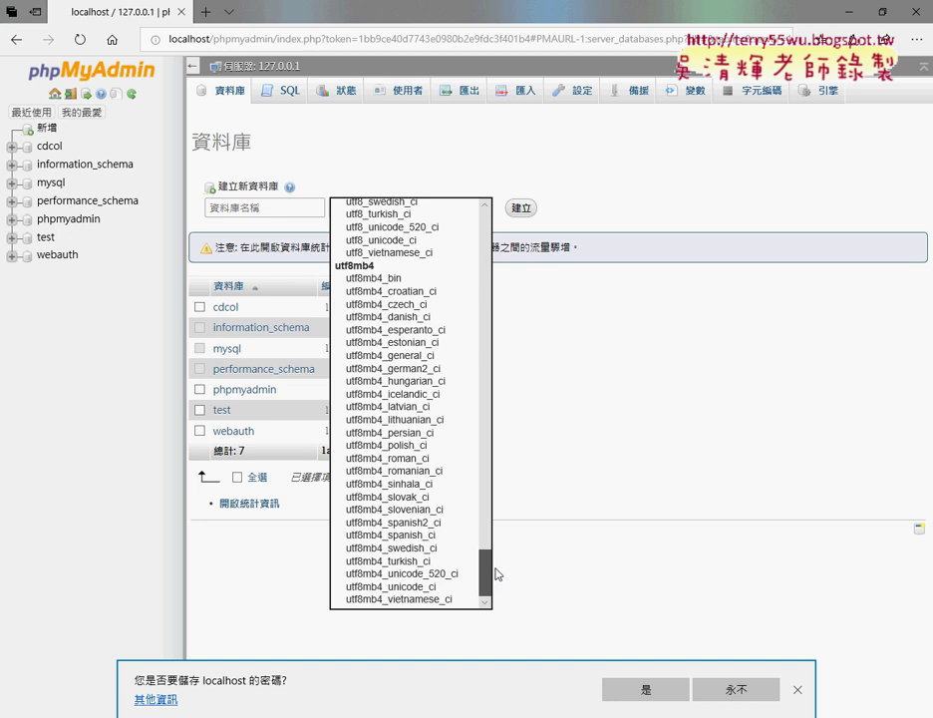
pyautogui.moveTo(496, 589)
pyautogui.mouseDown()
pyautogui.moveTo(499, 551)
pyautogui.moveTo(495, 589)
pyautogui.mouseUp()
pyautogui.click(410, 241)
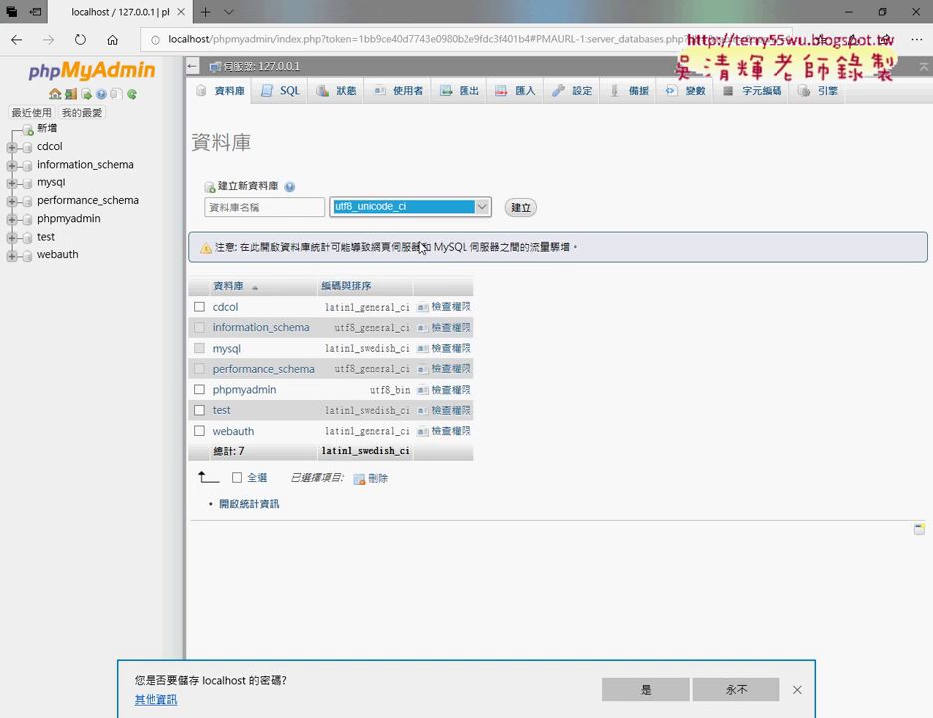
pyautogui.click(275, 209)
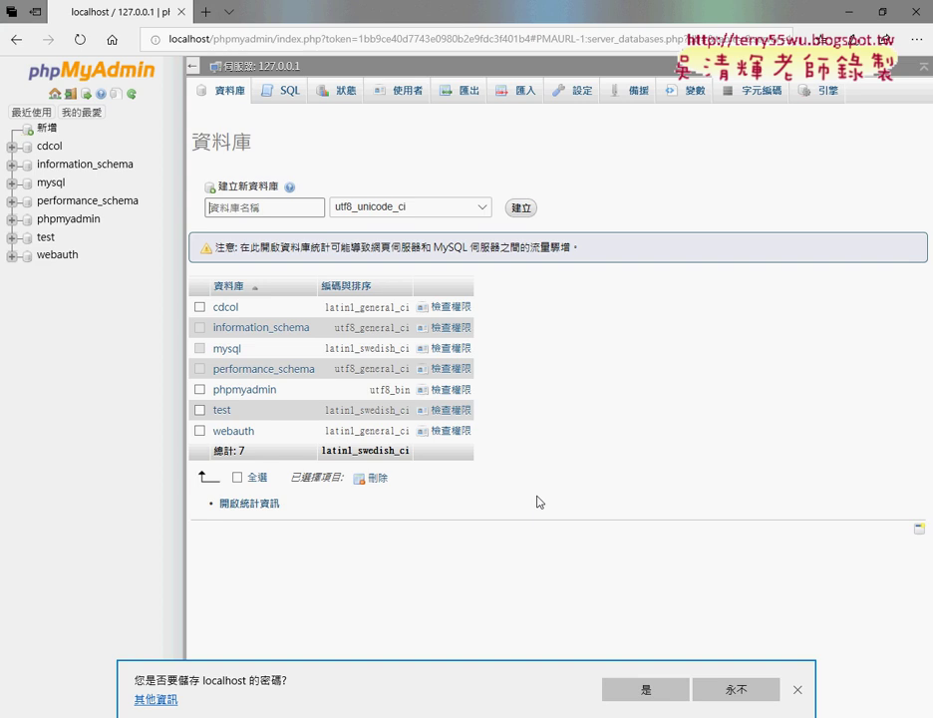
pyautogui.click(641, 691)
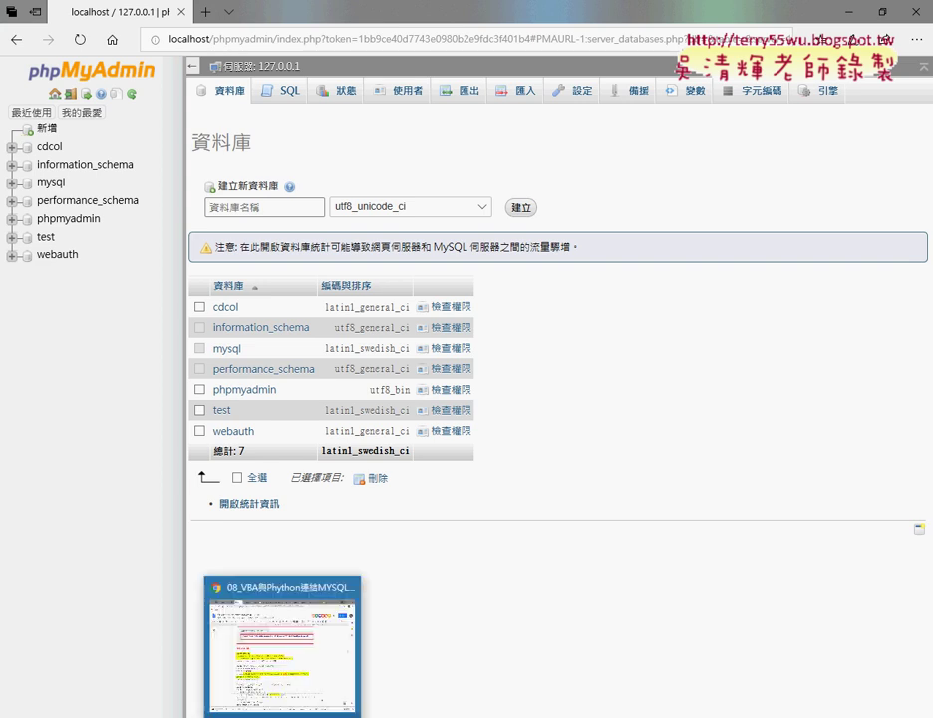
# In Eclipse, open the 下載PM25資料 script and highlight sqlite3 on its import line.
pyautogui.hotkey('alt', 'Tab')
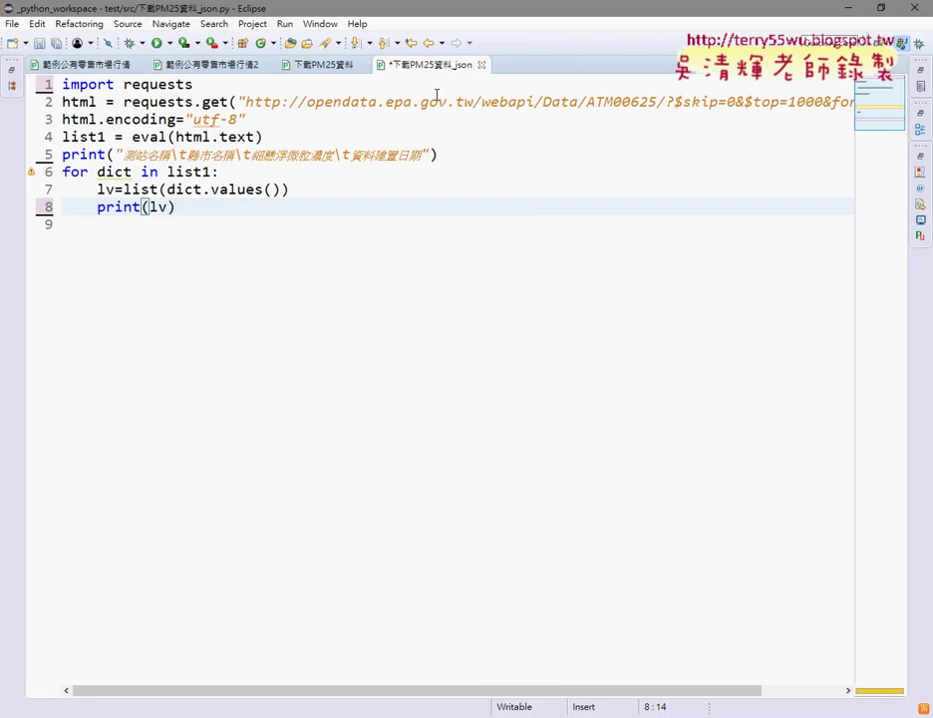
pyautogui.click(319, 69)
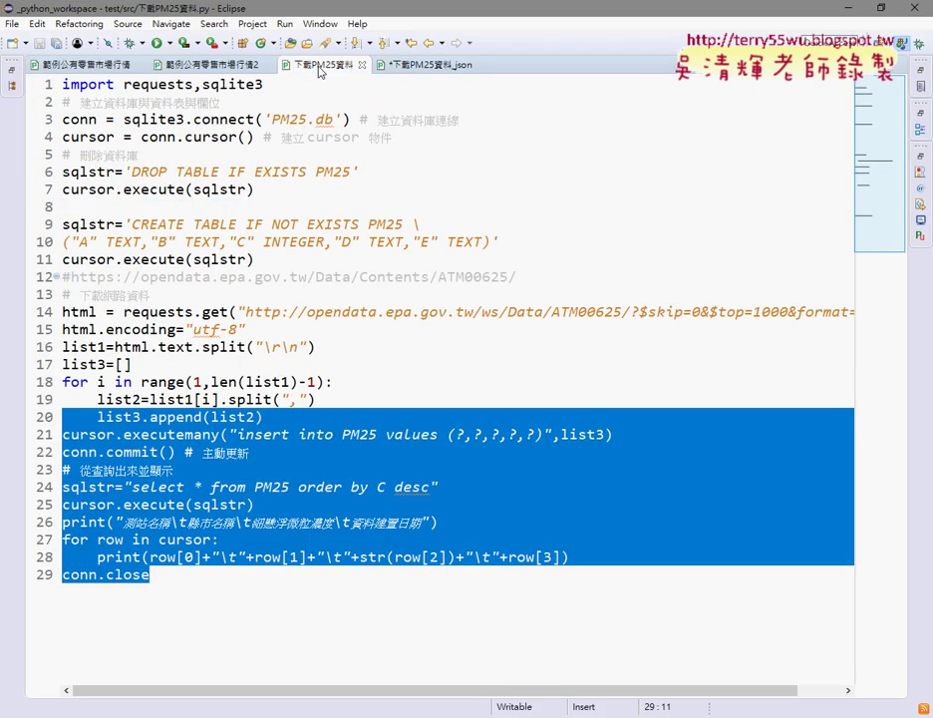
pyautogui.click(271, 86)
pyautogui.hotkey('ctrl', 'shift', 'Left')
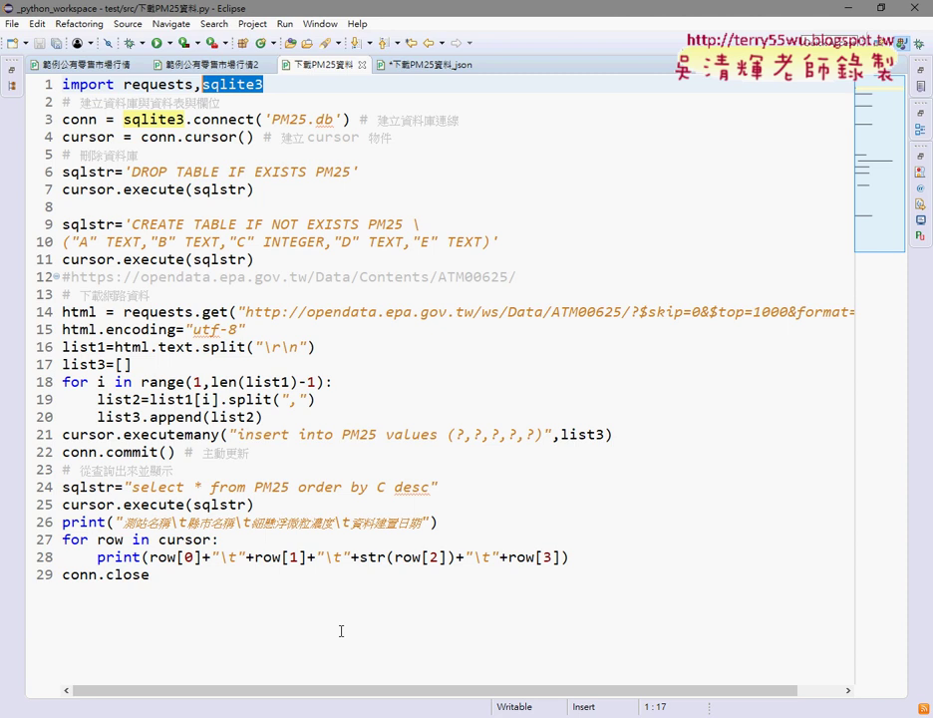
pyautogui.hotkey('alt', 'Tab')
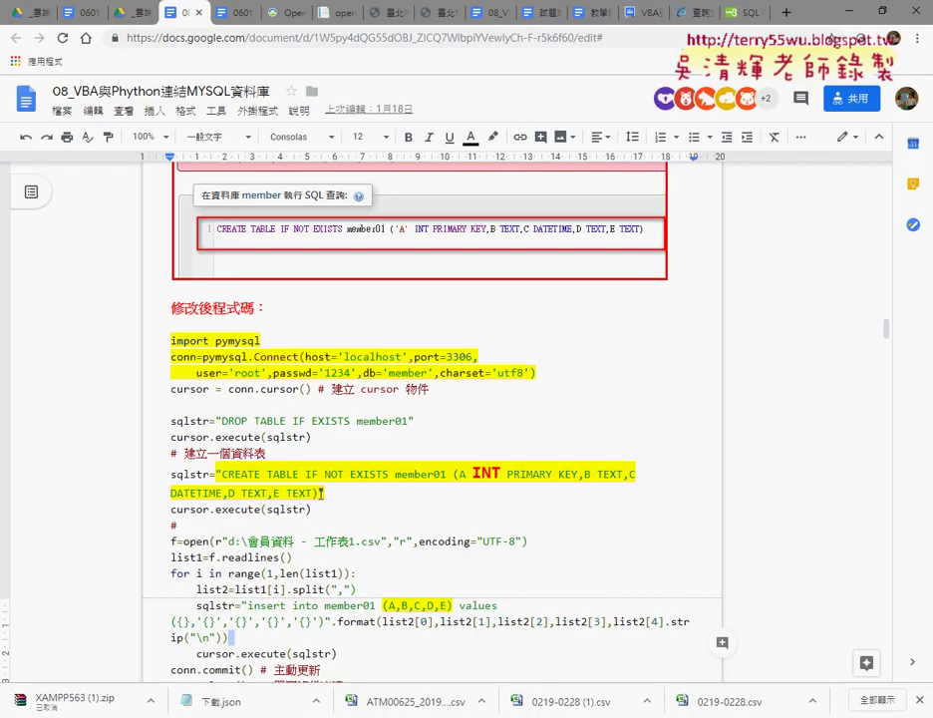
# Scroll the notes to the pymysql install section and highlight the end of the pip install pymysql line.
pyautogui.scroll(2, 334, 490)
pyautogui.scroll(3, 334, 491)
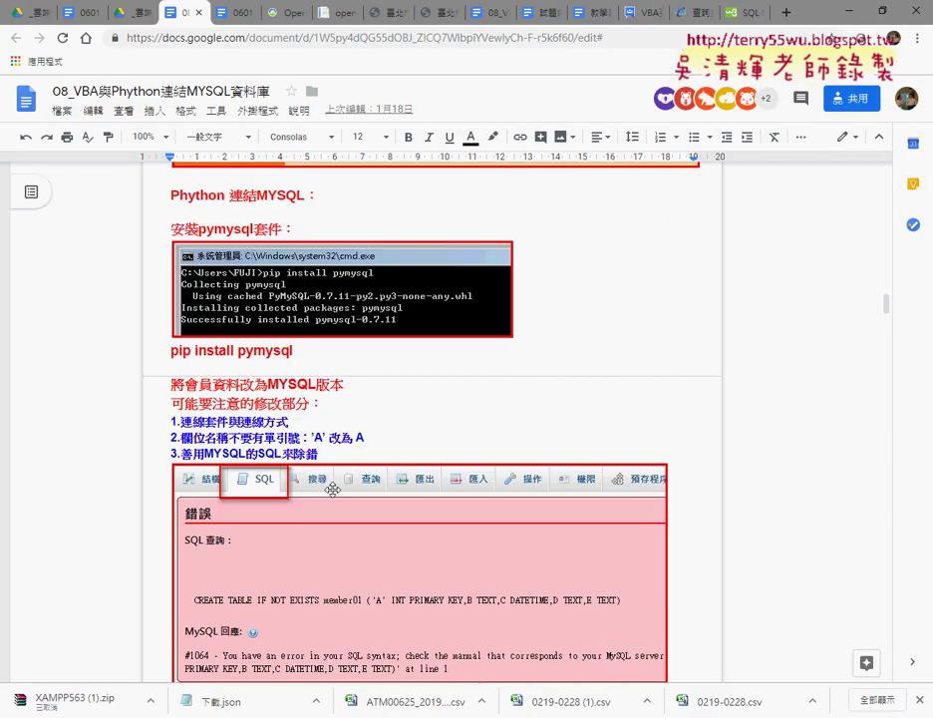
pyautogui.scroll(1, 334, 489)
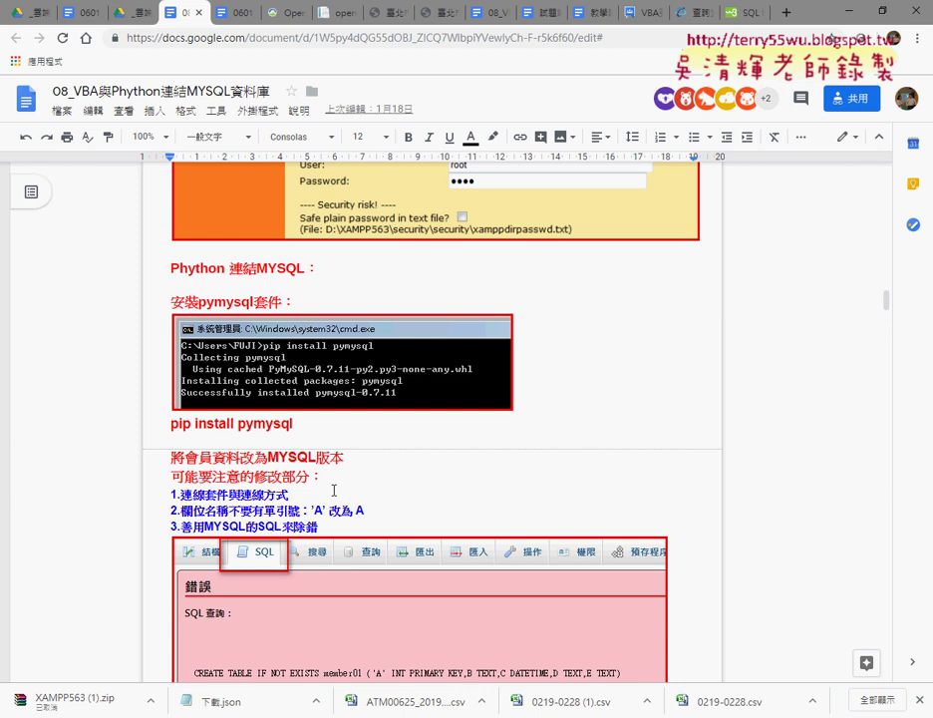
pyautogui.scroll(2, 334, 466)
pyautogui.scroll(2, 334, 466)
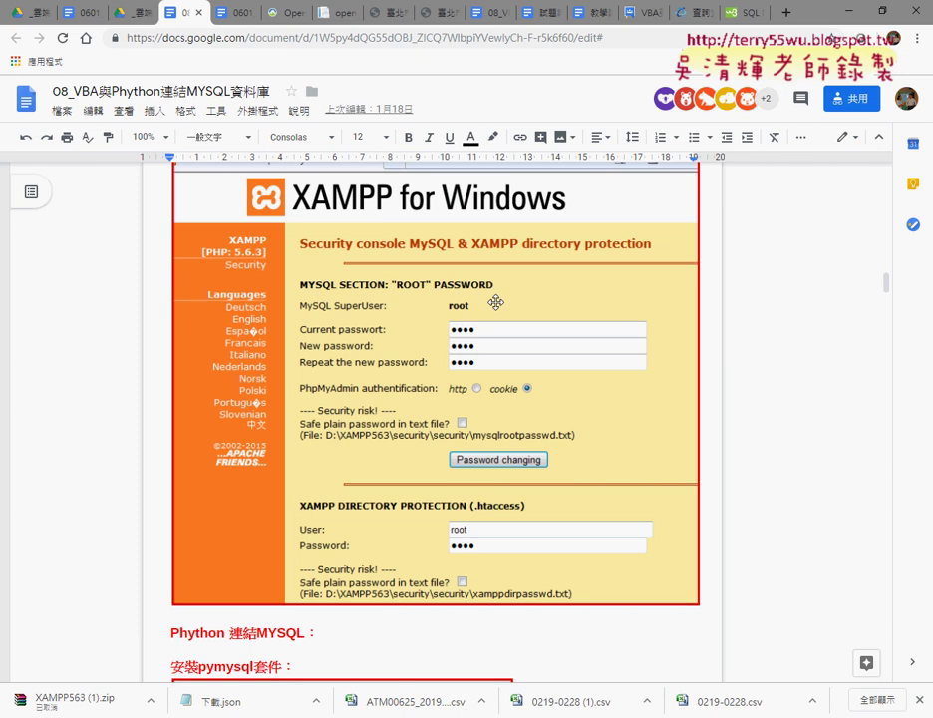
pyautogui.scroll(-4, 511, 302)
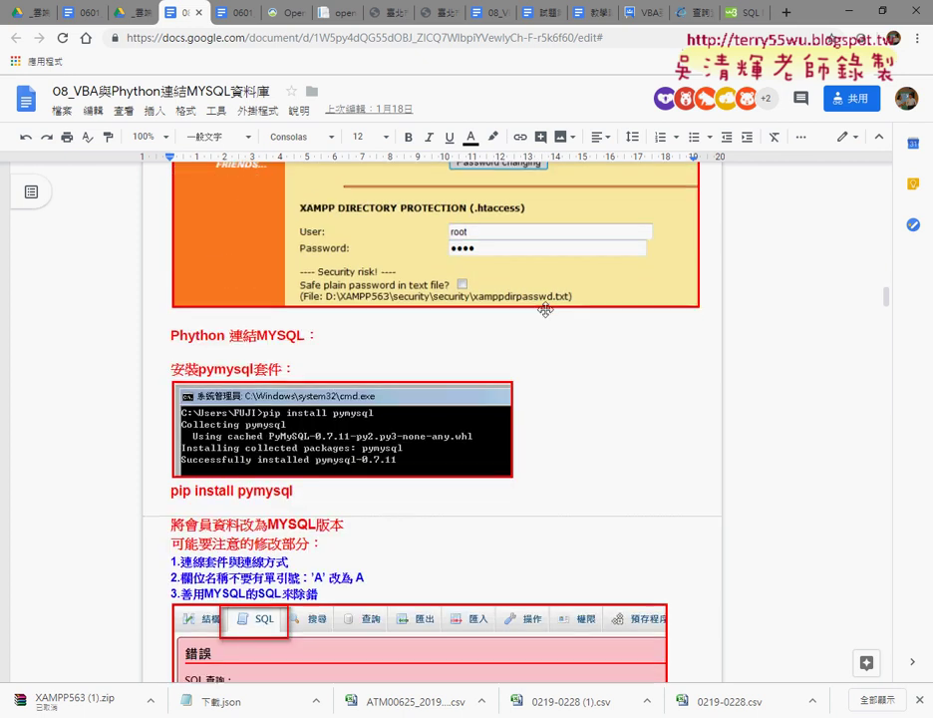
pyautogui.scroll(-1, 546, 310)
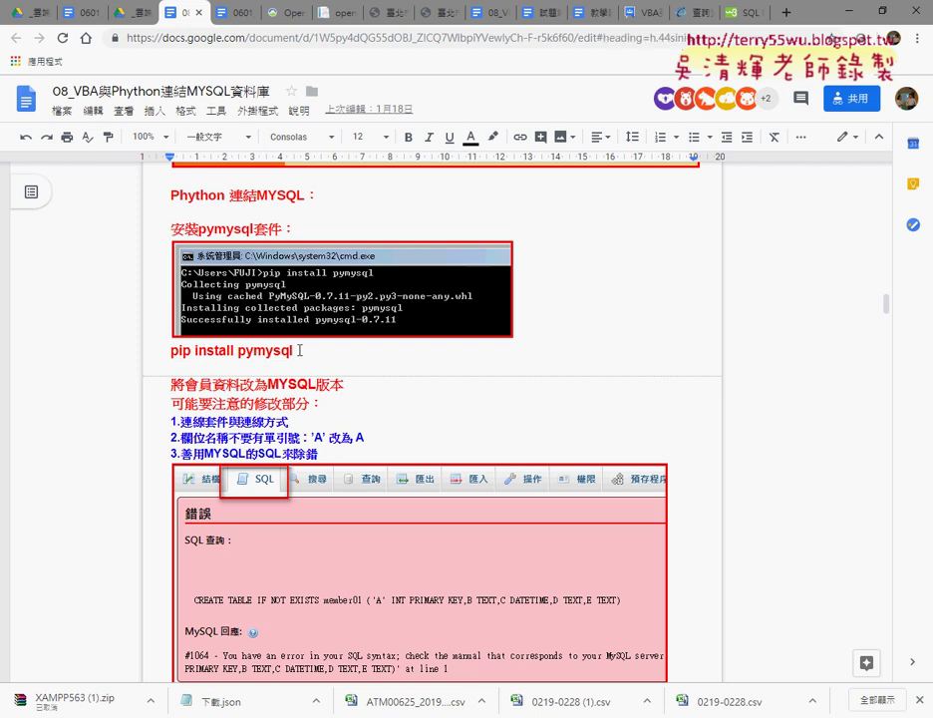
pyautogui.moveTo(292, 352); pyautogui.dragTo(261, 354)
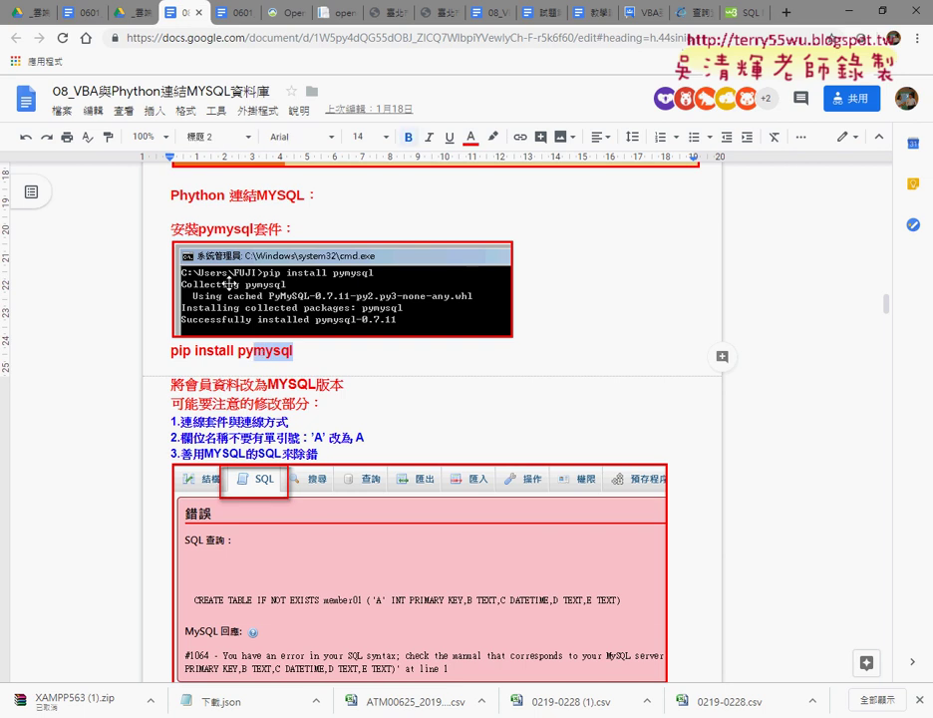
pyautogui.scroll(-5, 228, 283)
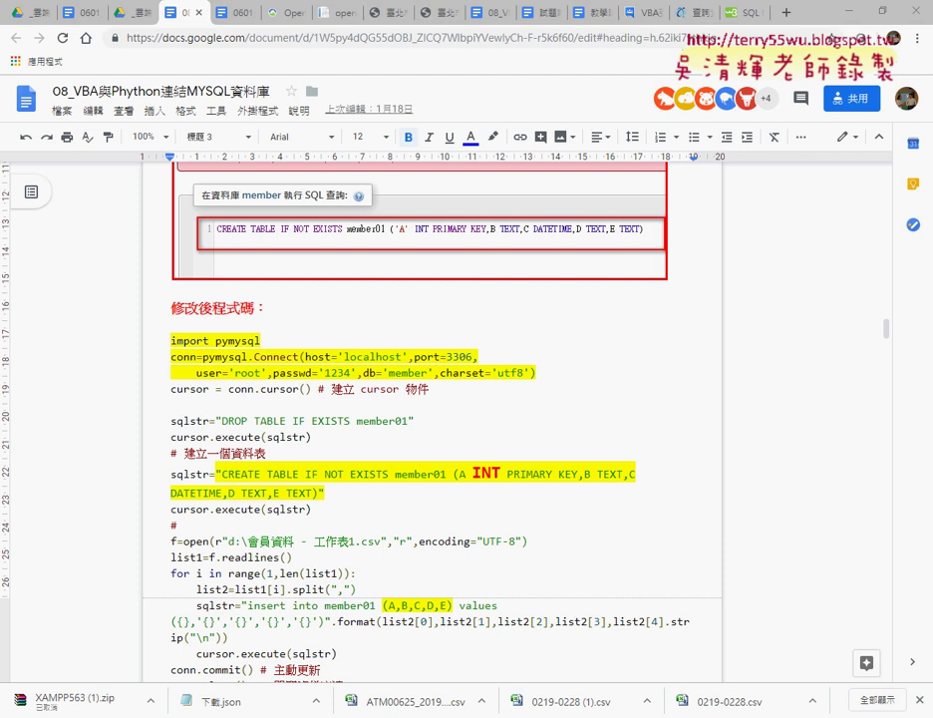
pyautogui.hotkey('alt', 'Tab')
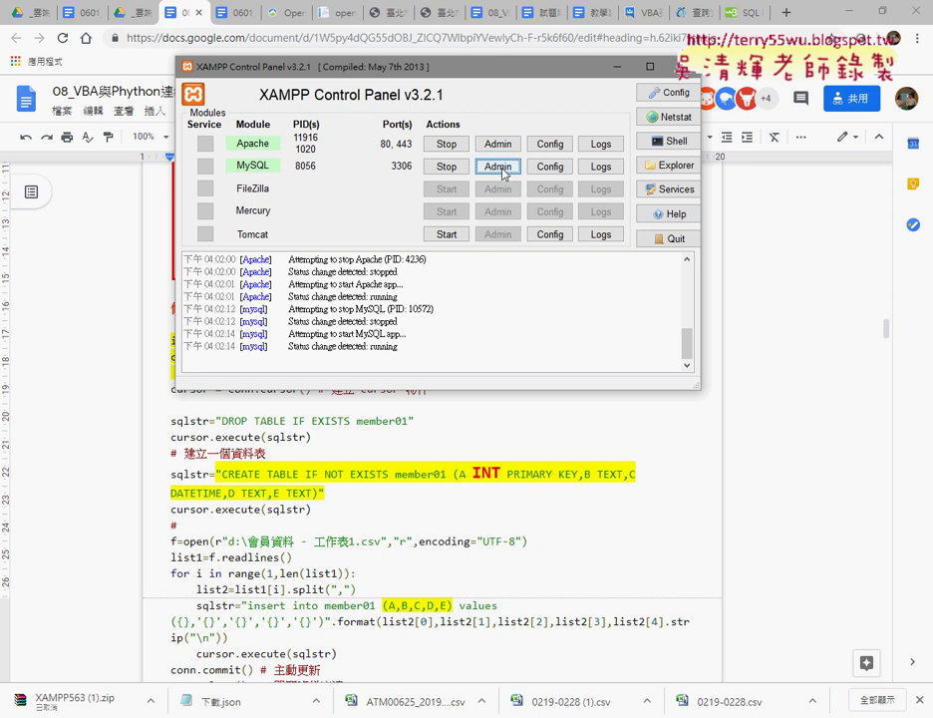
# Open the Config menu on XAMPP's MySQL row to list its configuration files, including my.ini.
pyautogui.click(499, 168)
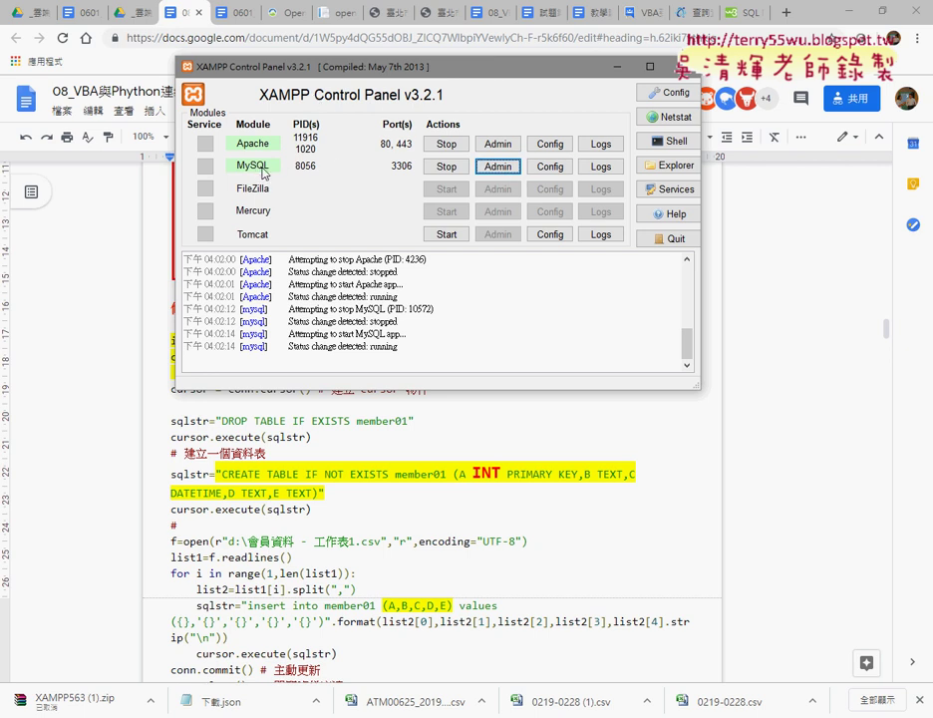
pyautogui.click(555, 172)
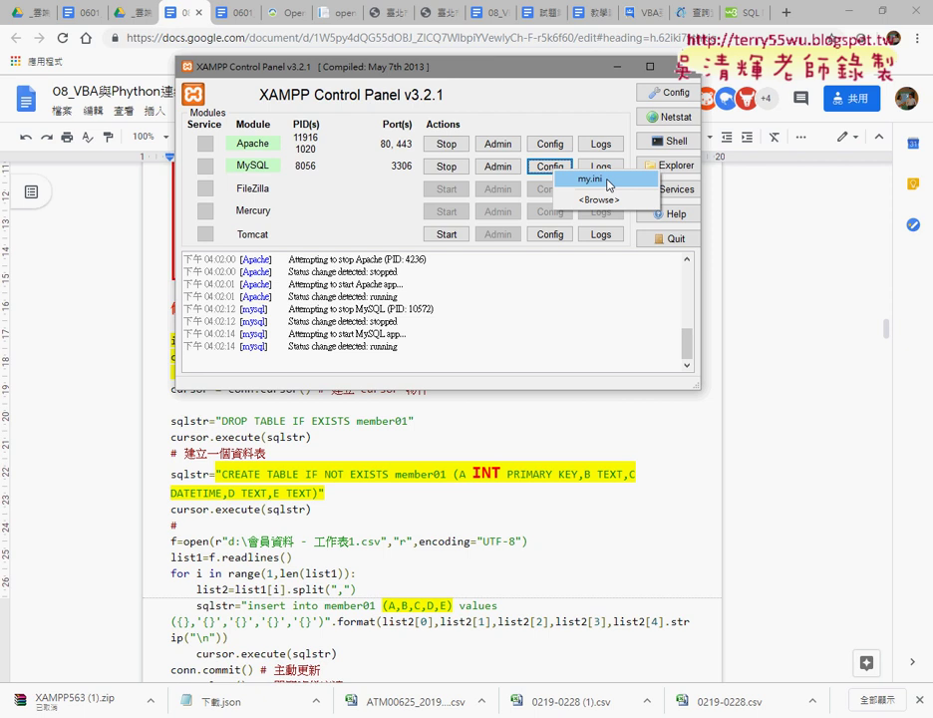
# Open my.ini in Notepad and select the MySQL port value 3306.
pyautogui.click(593, 180)
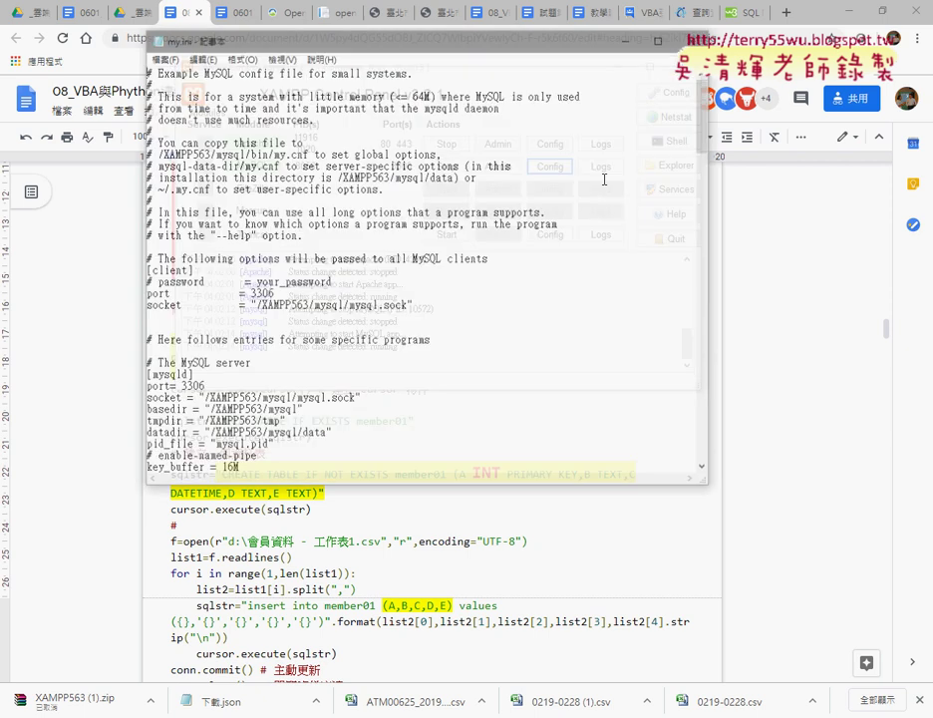
pyautogui.scroll(-3, 588, 185)
pyautogui.scroll(-3, 588, 186)
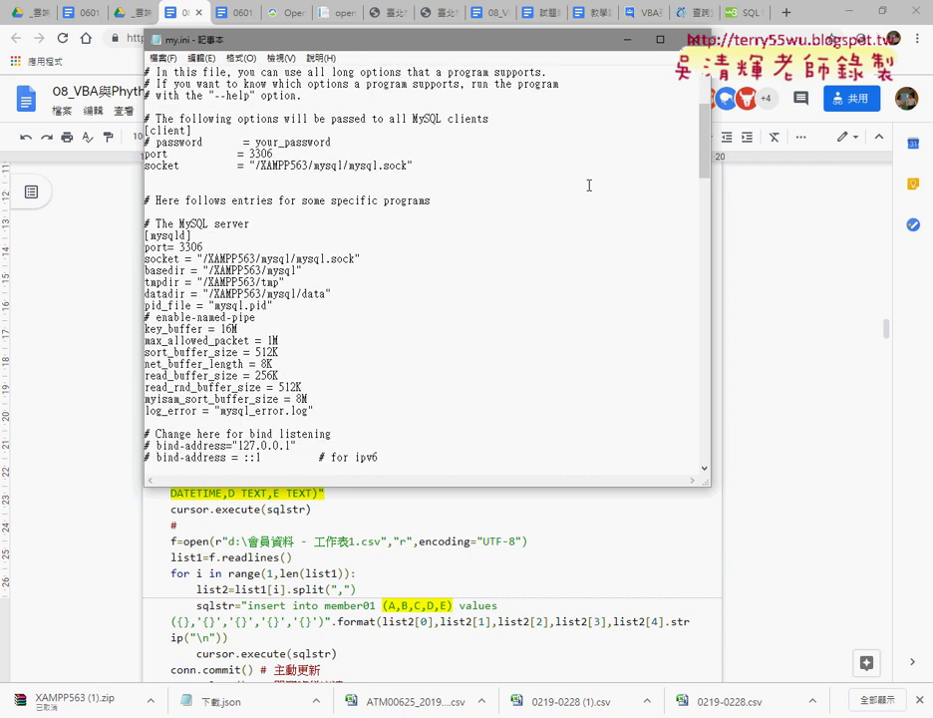
pyautogui.scroll(-3, 589, 186)
pyautogui.doubleClick(193, 212)
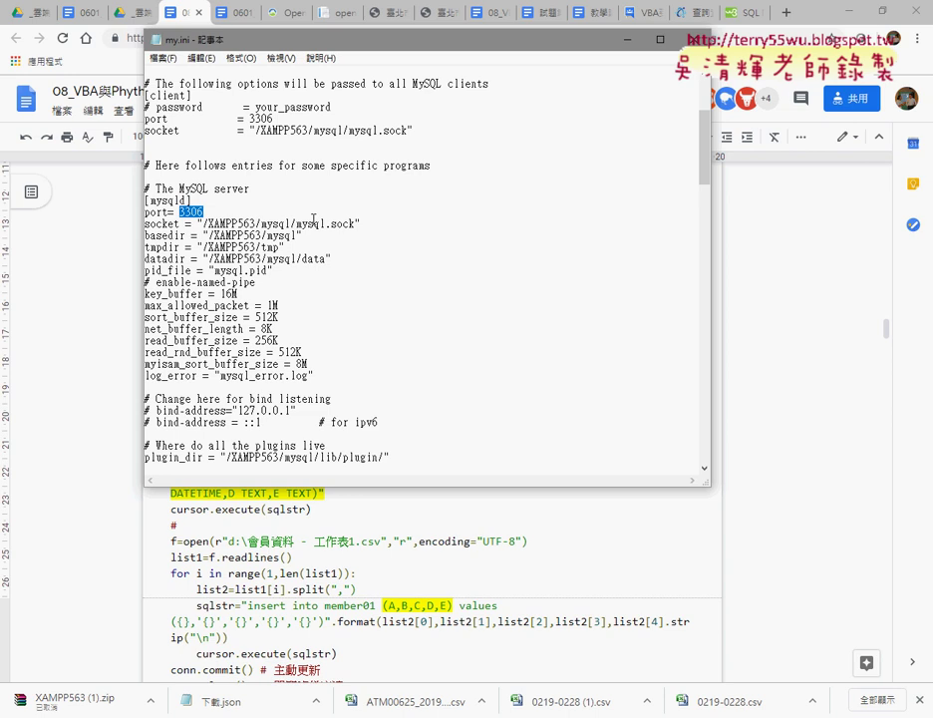
# Highlight the replication master-password, master-user and master-host placeholders, then close my.ini.
pyautogui.scroll(-2, 314, 219)
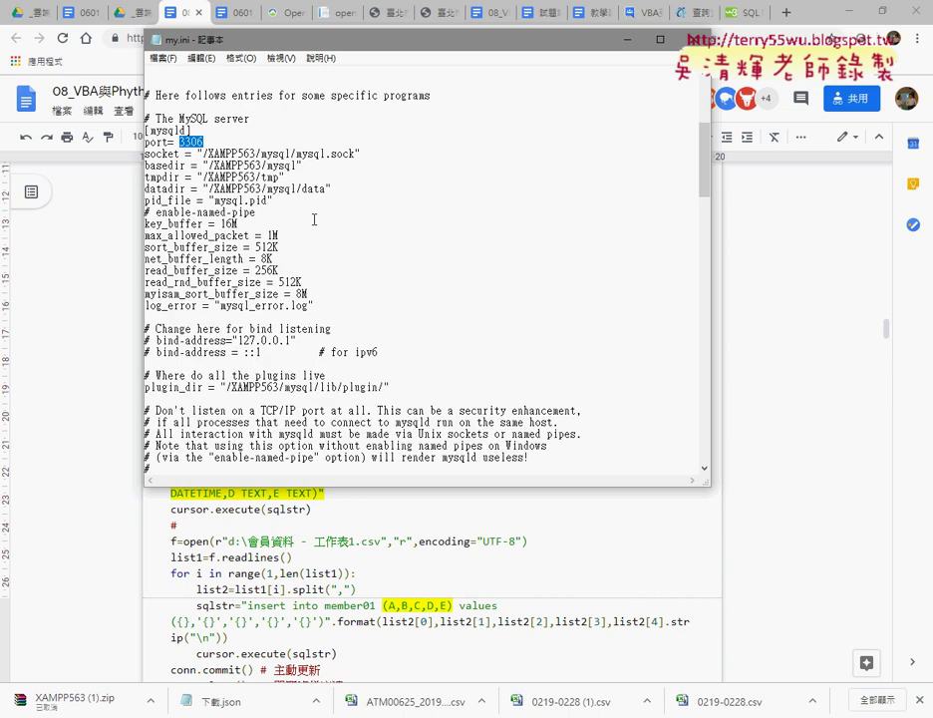
pyautogui.scroll(-3, 314, 219)
pyautogui.scroll(-2, 314, 219)
pyautogui.scroll(-3, 314, 219)
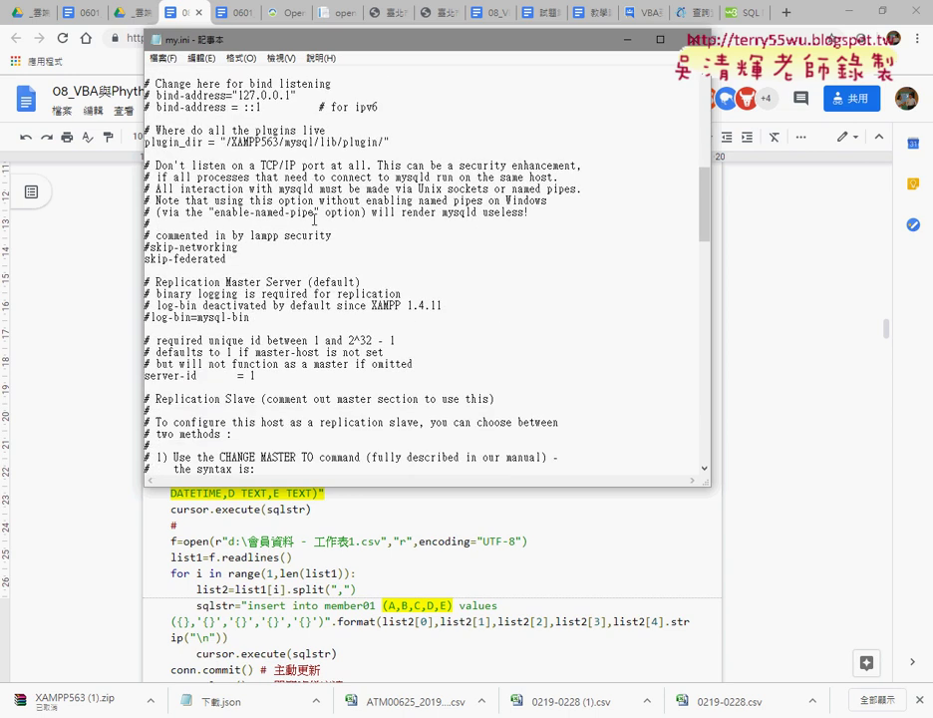
pyautogui.scroll(-1, 315, 219)
pyautogui.scroll(-2, 314, 220)
pyautogui.scroll(-3, 314, 220)
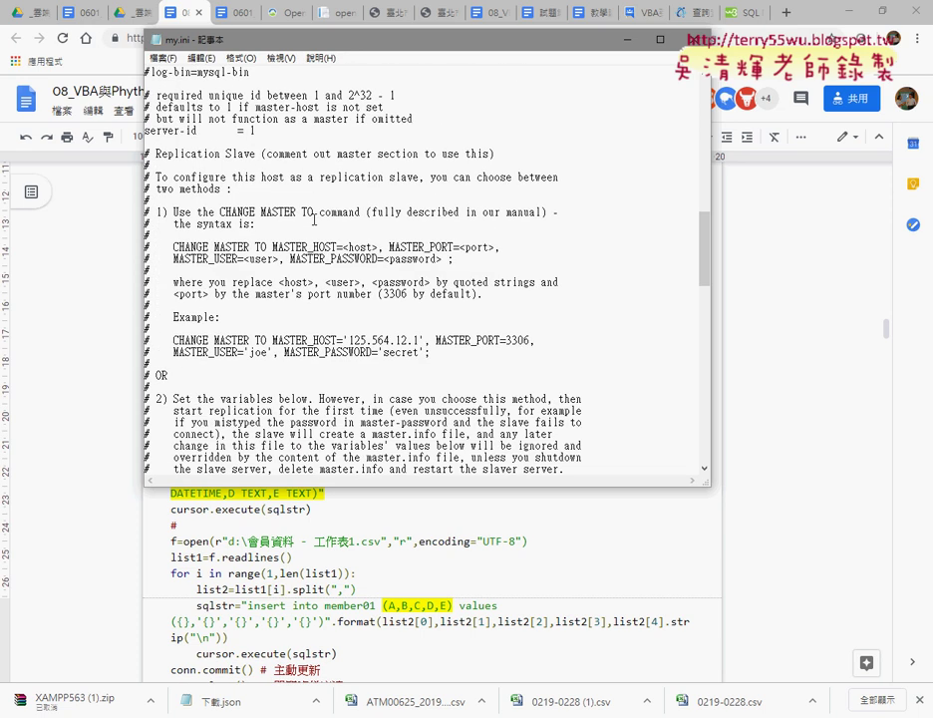
pyautogui.scroll(-2, 315, 219)
pyautogui.scroll(-2, 290, 225)
pyautogui.scroll(-3, 342, 227)
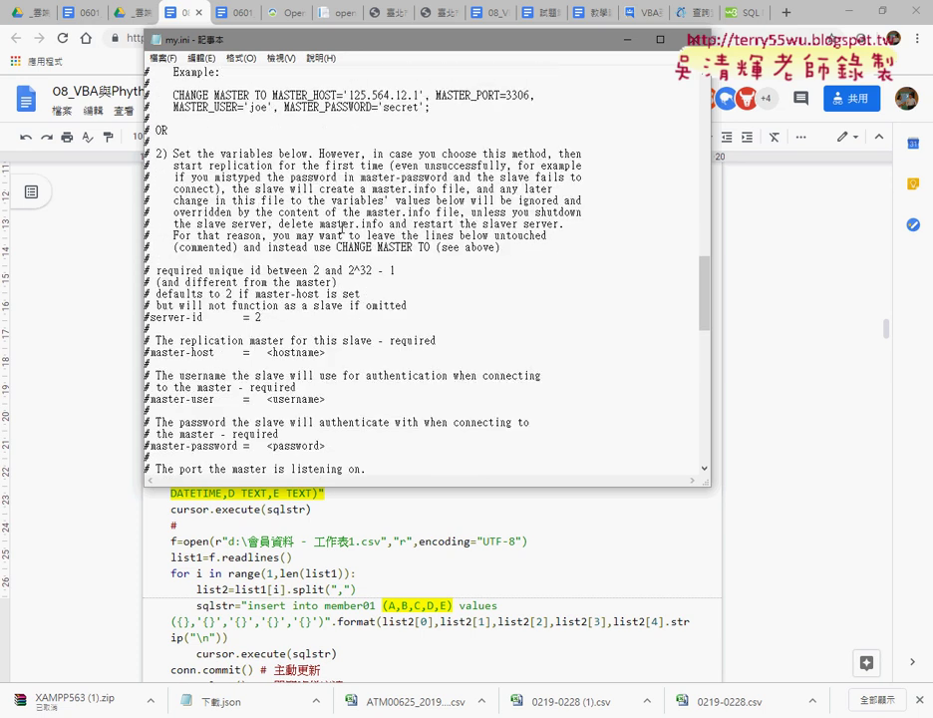
pyautogui.scroll(-3, 342, 227)
pyautogui.scroll(-1, 342, 228)
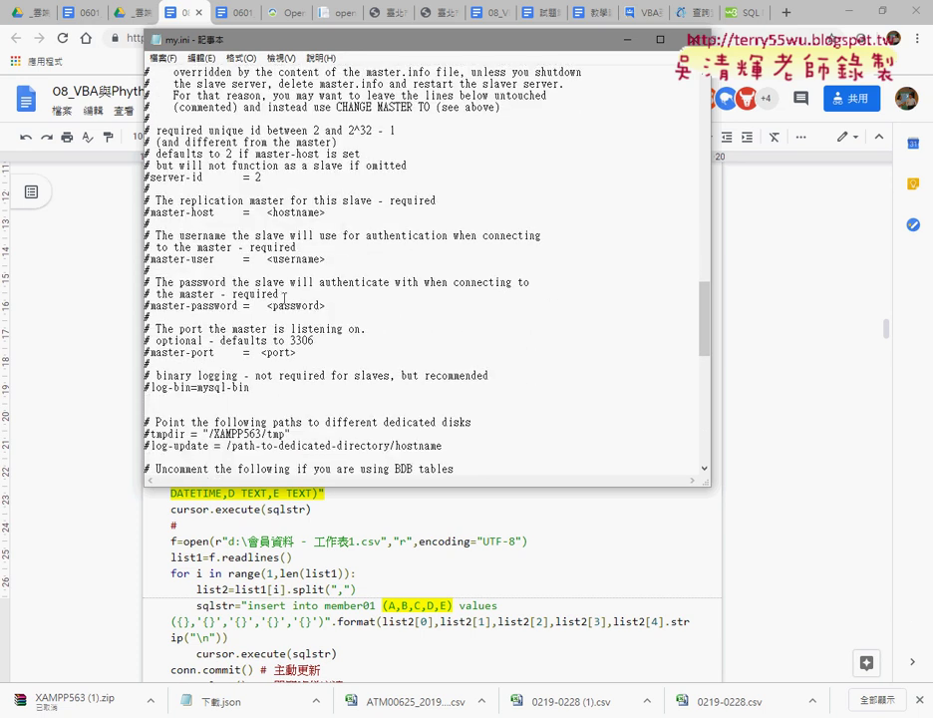
pyautogui.moveTo(155, 305); pyautogui.dragTo(326, 305)
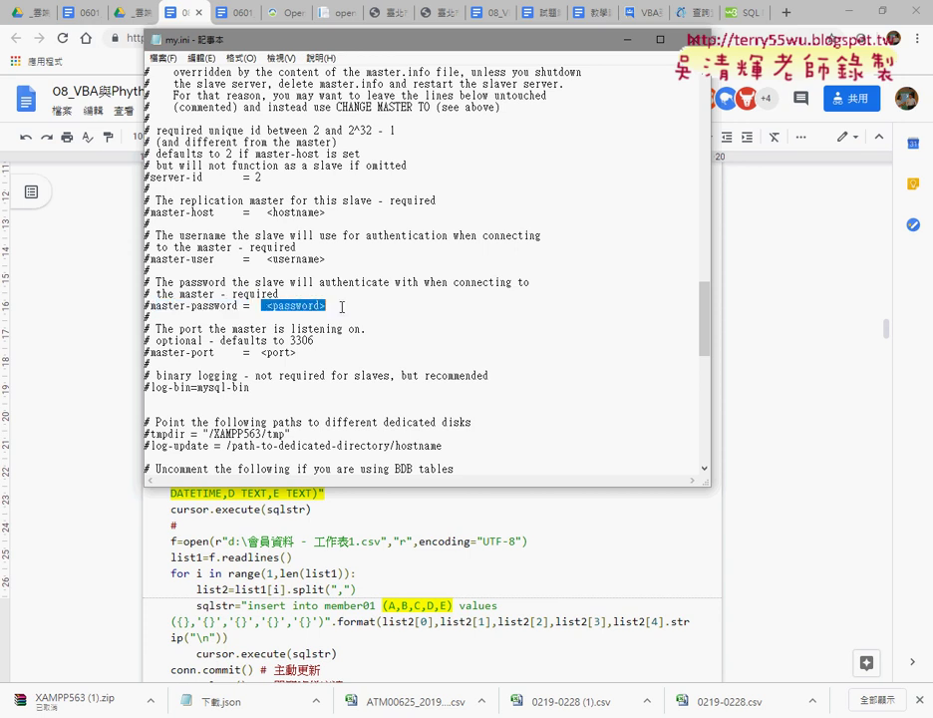
pyautogui.moveTo(267, 259); pyautogui.dragTo(326, 259)
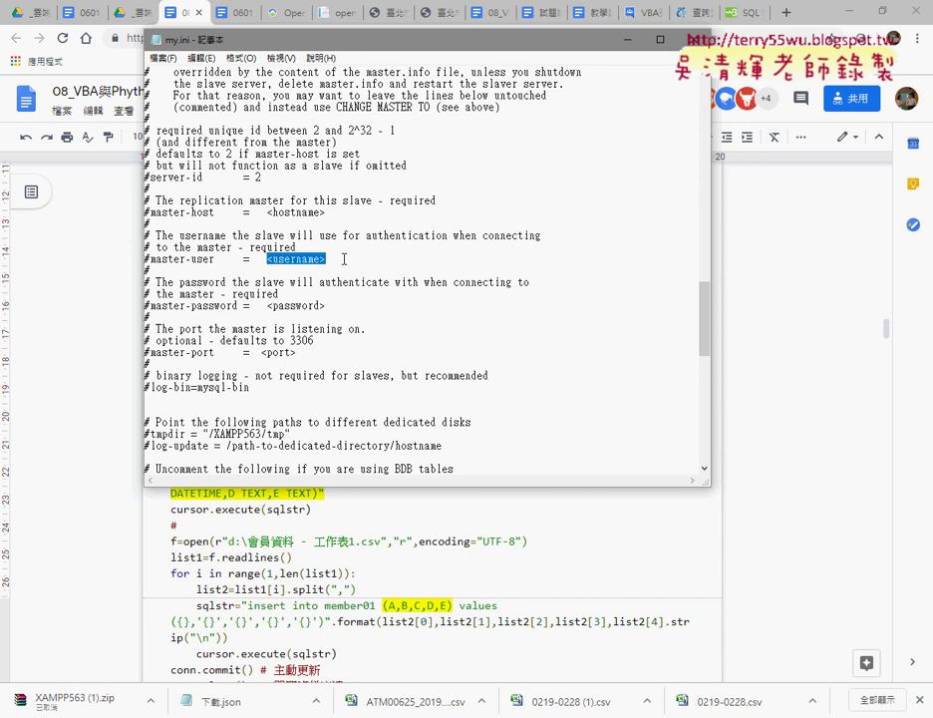
pyautogui.moveTo(266, 211); pyautogui.dragTo(326, 211)
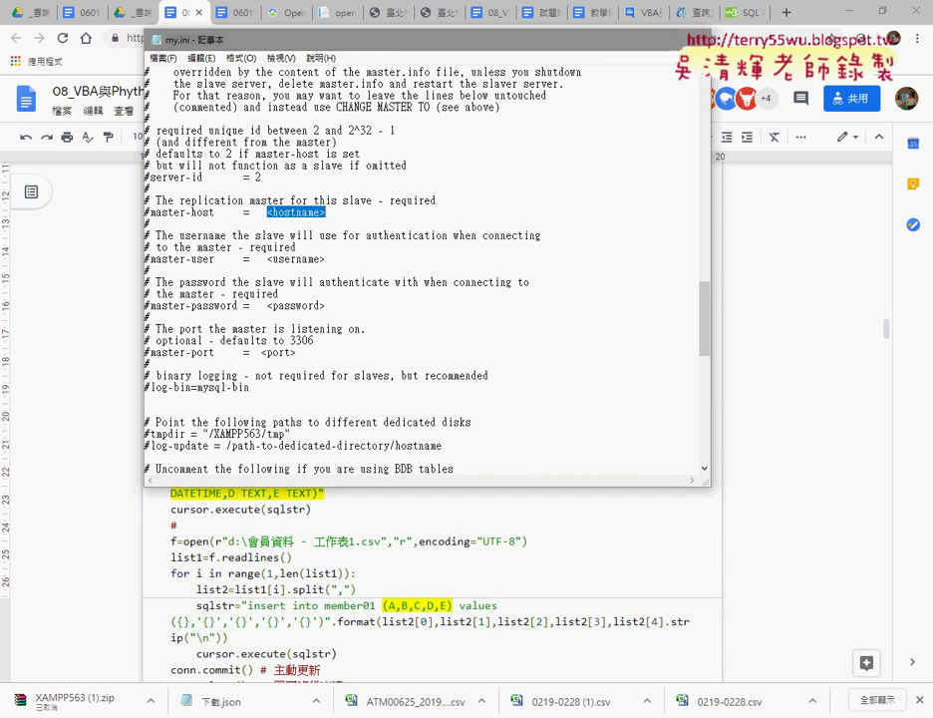
pyautogui.click(695, 39)
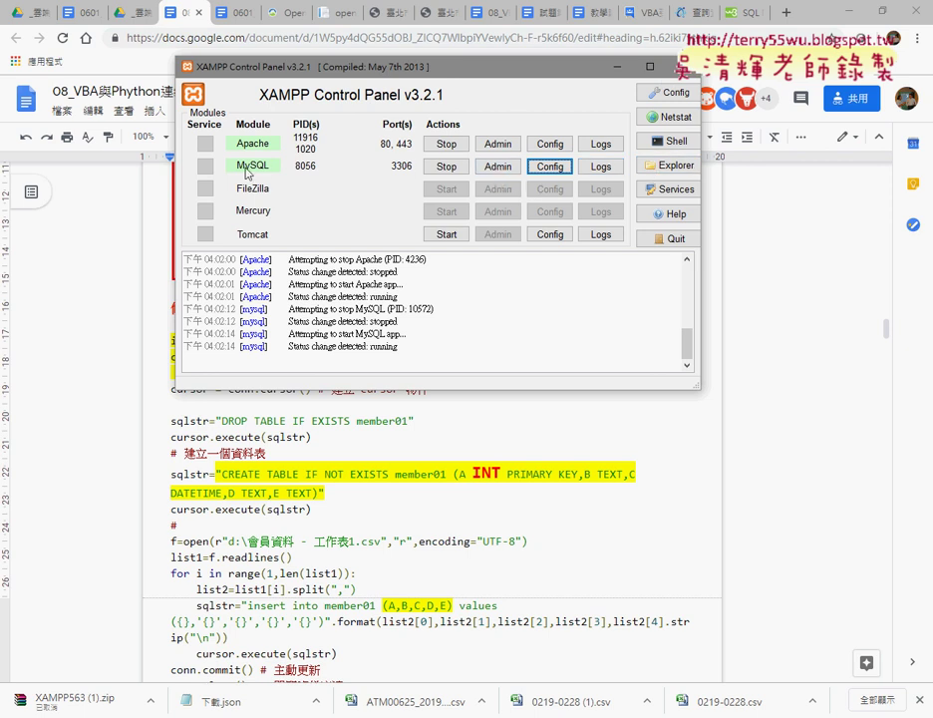
# Open phpMyAdmin from XAMPP, go to the Databases page and choose utf8_unicode_ci as the new database collation.
pyautogui.click(504, 172)
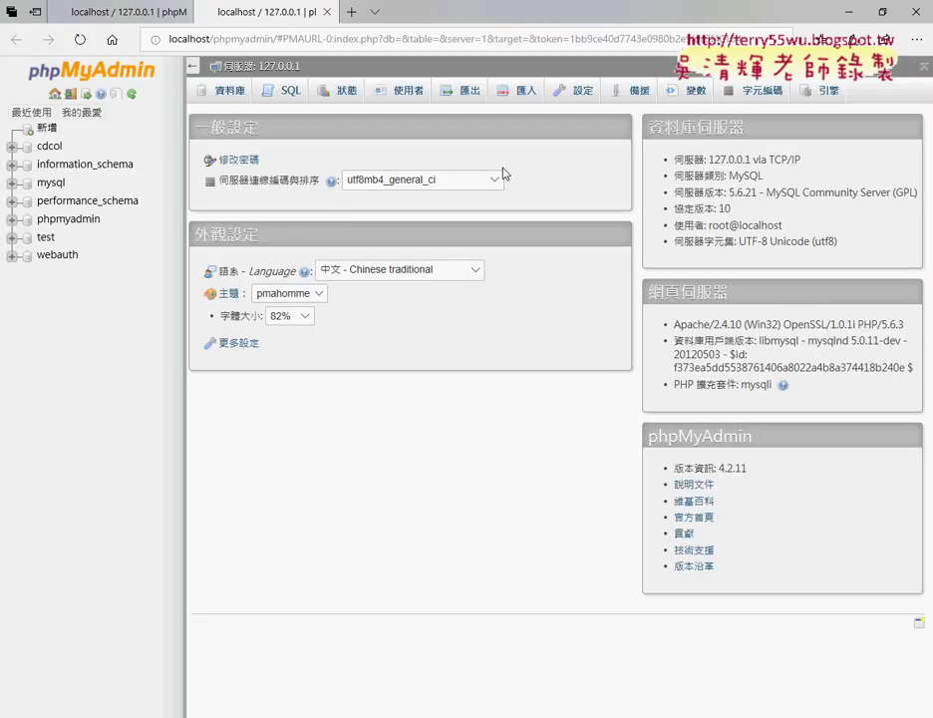
pyautogui.click(55, 94)
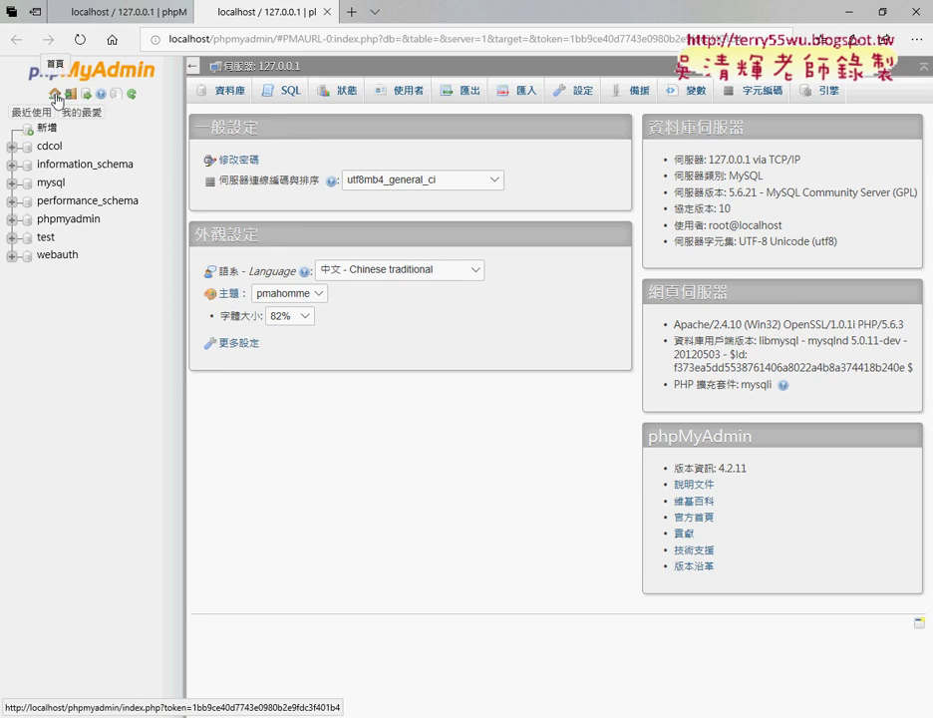
pyautogui.click(225, 101)
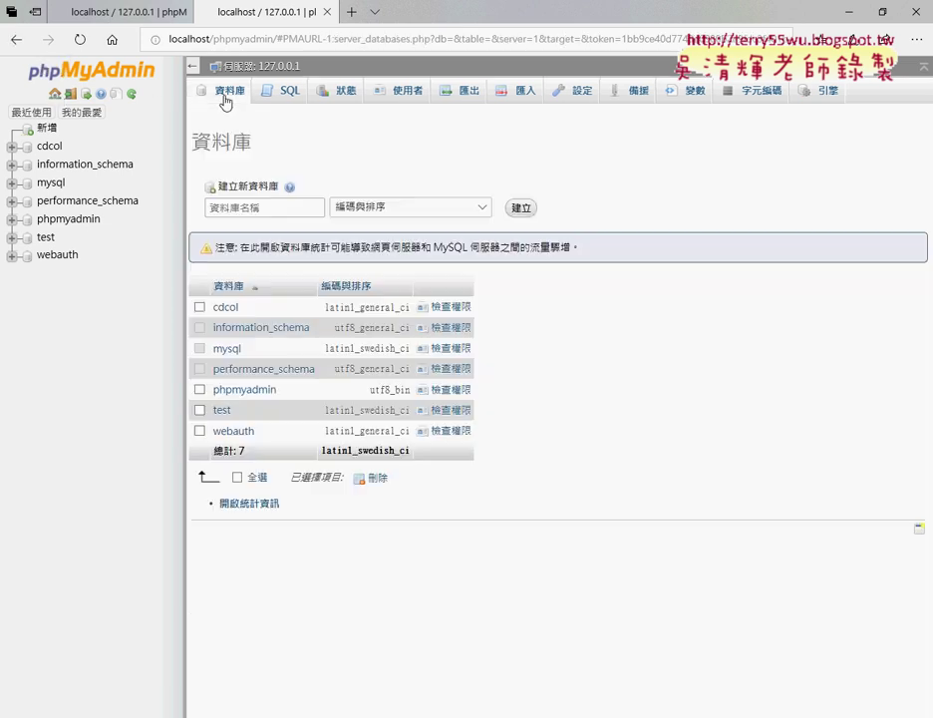
pyautogui.click(481, 207)
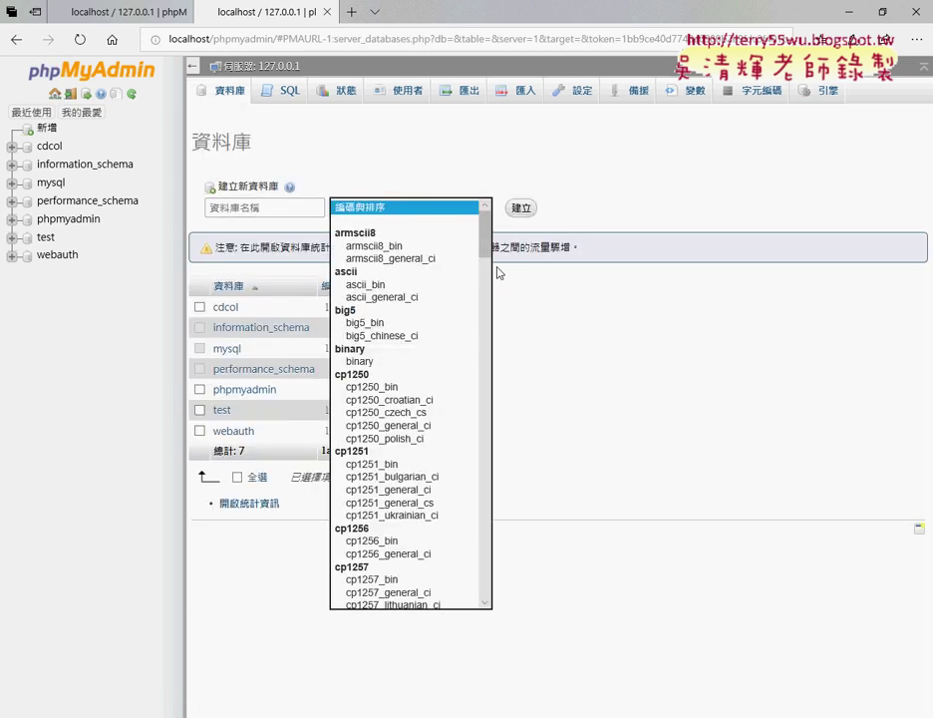
pyautogui.moveTo(488, 262); pyautogui.dragTo(485, 595)
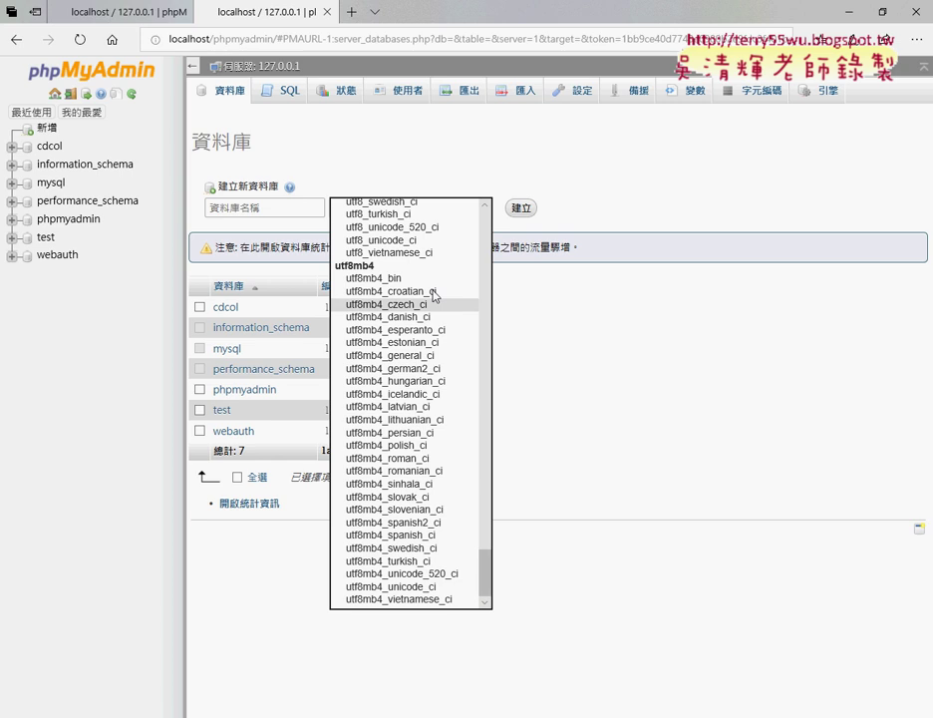
pyautogui.click(395, 240)
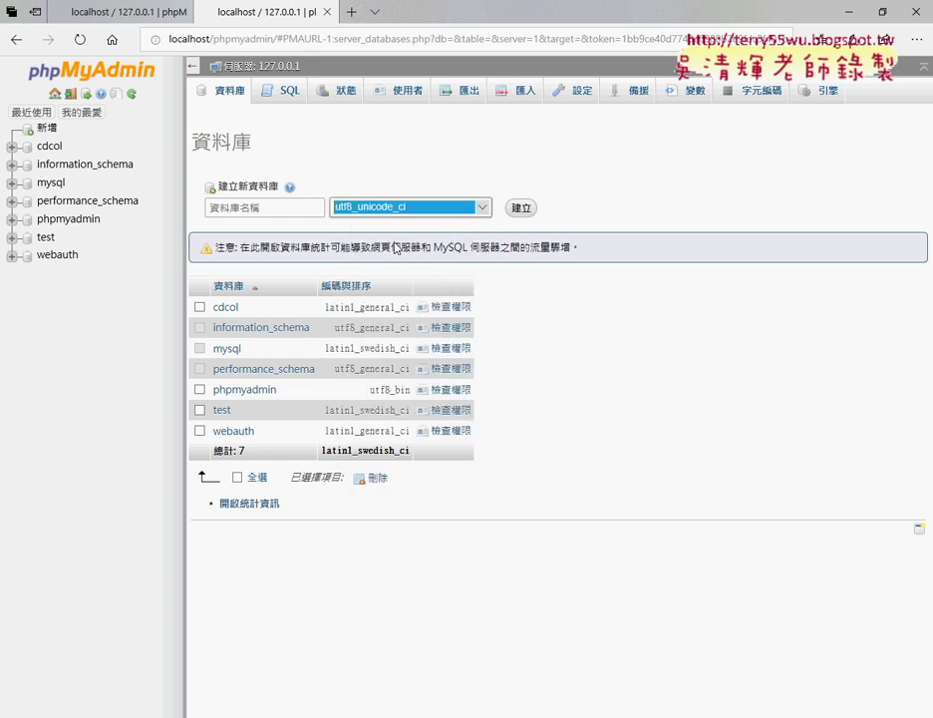
# Create a database named pm25 with utf8_unicode_ci collation.
pyautogui.click(258, 209)
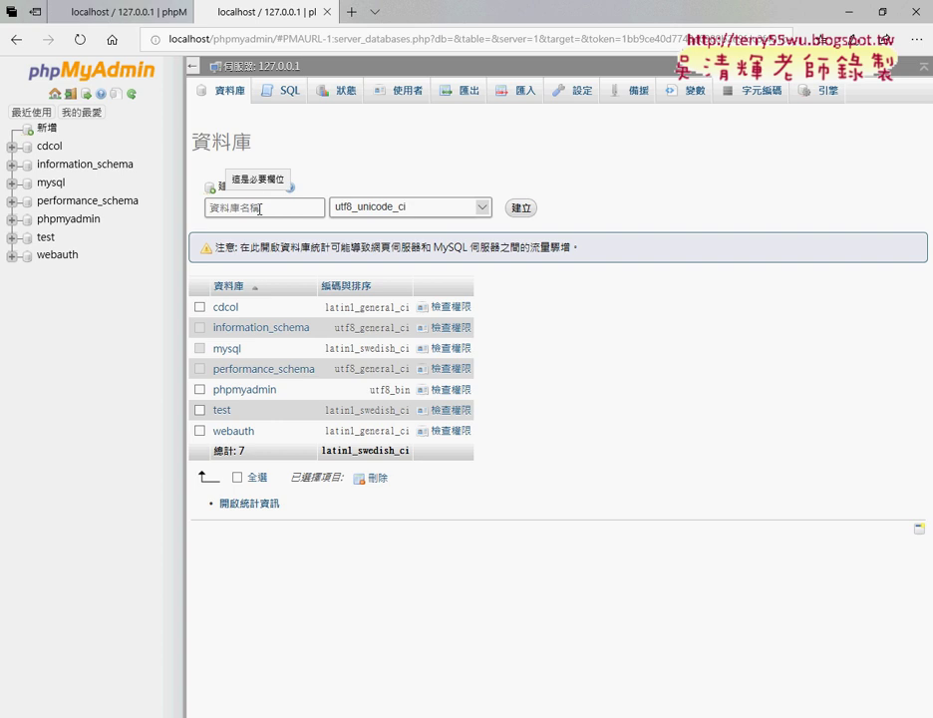
pyautogui.write('ㄆ')
pyautogui.press('shift')
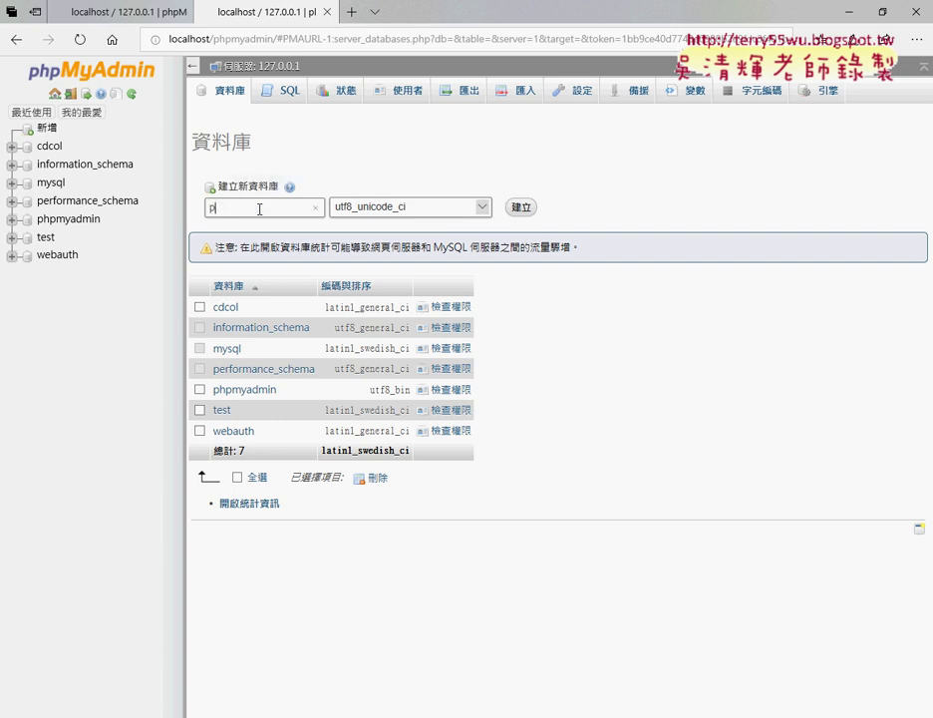
pyautogui.write('m25')
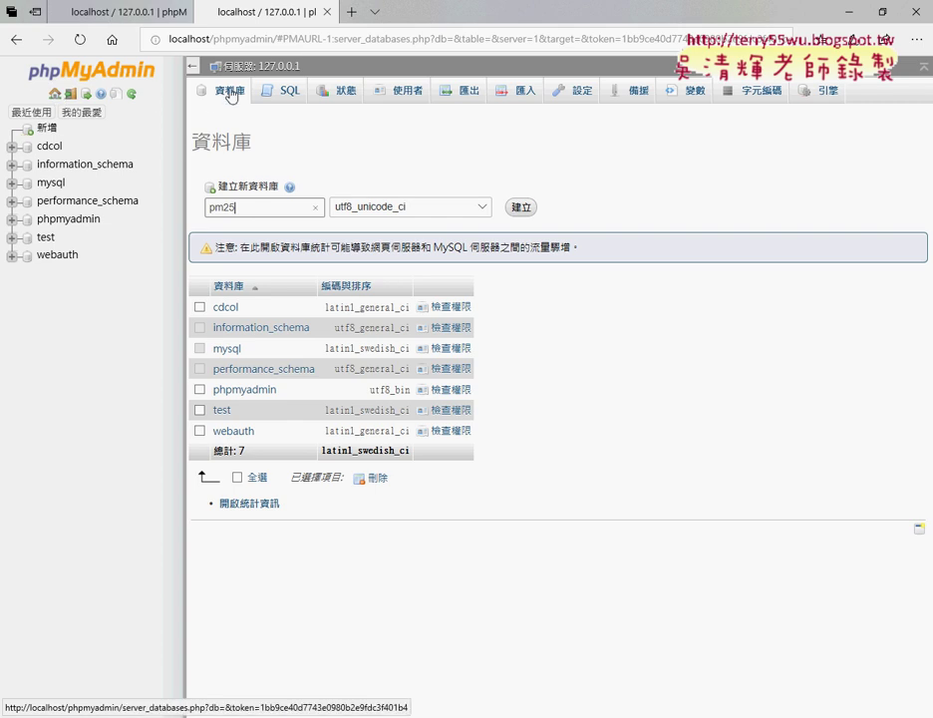
pyautogui.click(405, 214)
pyautogui.click(400, 111)
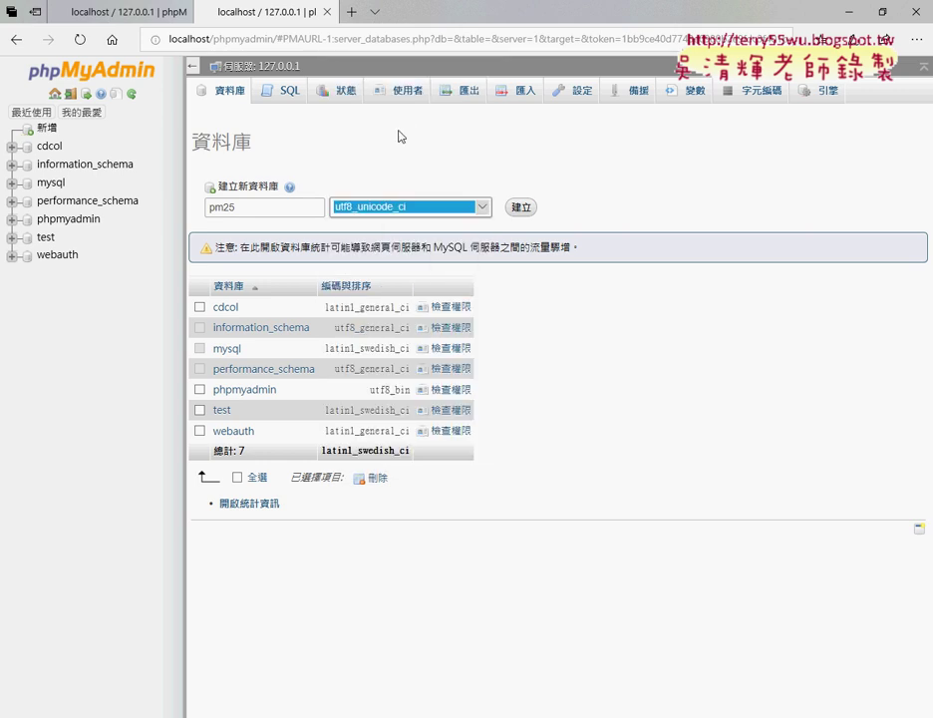
pyautogui.click(249, 209)
pyautogui.doubleClick(264, 211)
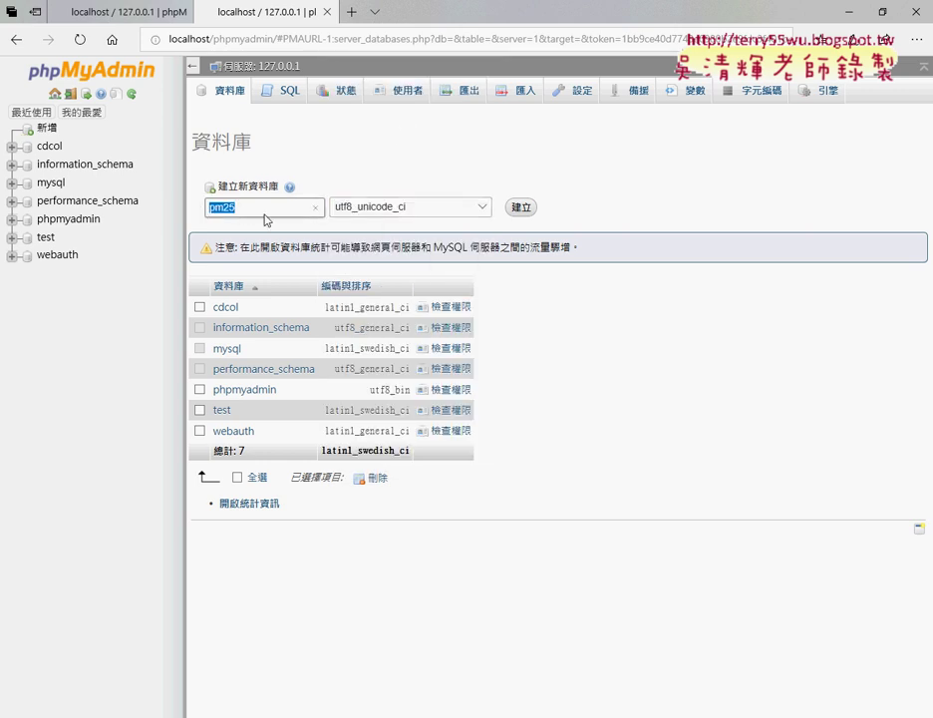
pyautogui.click(518, 211)
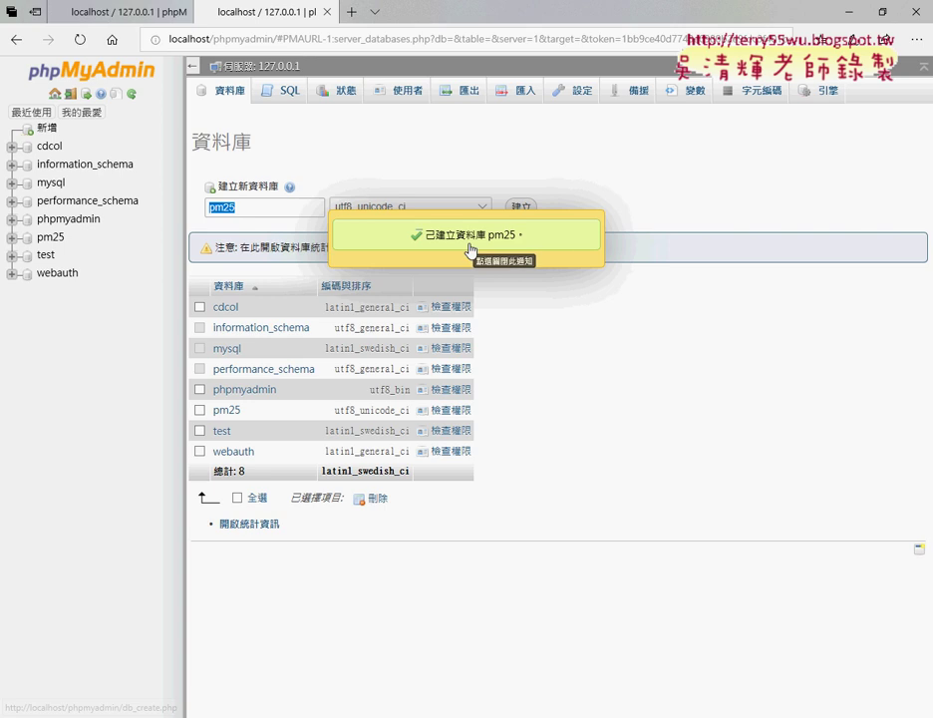
# Open the pm25 database's table page, then minimize the phpMyAdmin browser.
pyautogui.click(45, 241)
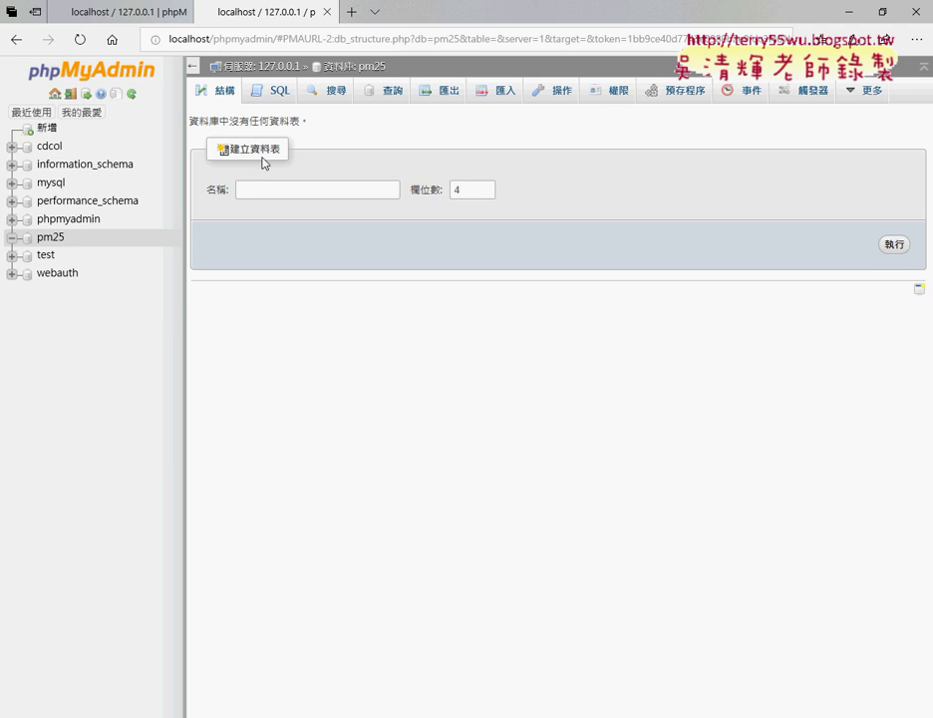
pyautogui.click(283, 190)
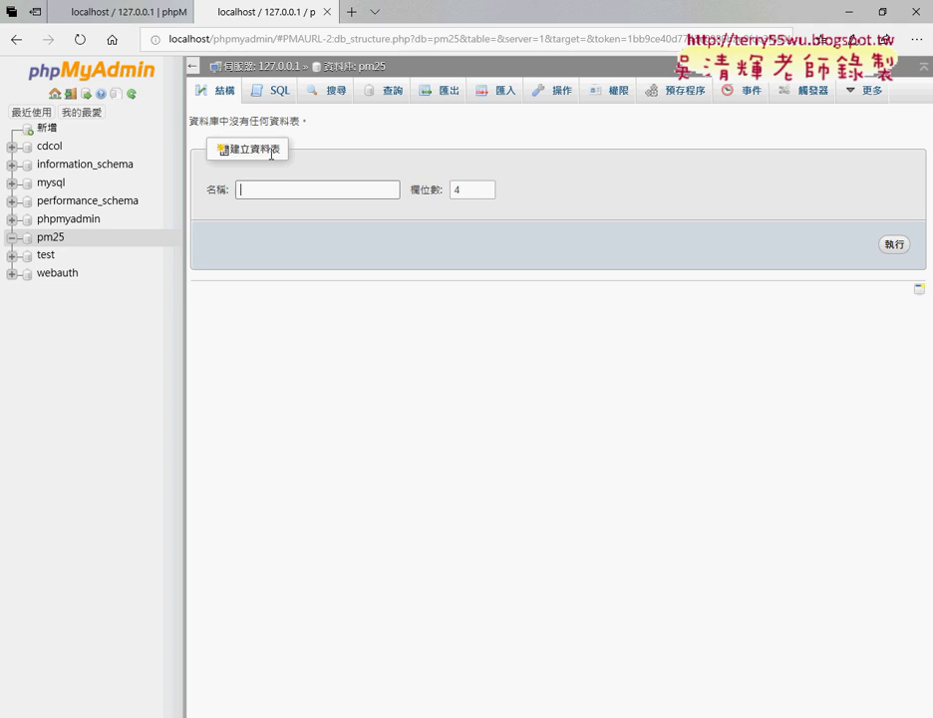
pyautogui.click(849, 14)
# Minimize the XAMPP panel and select the 'pip install pymysql' command in the notes.
pyautogui.click(620, 70)
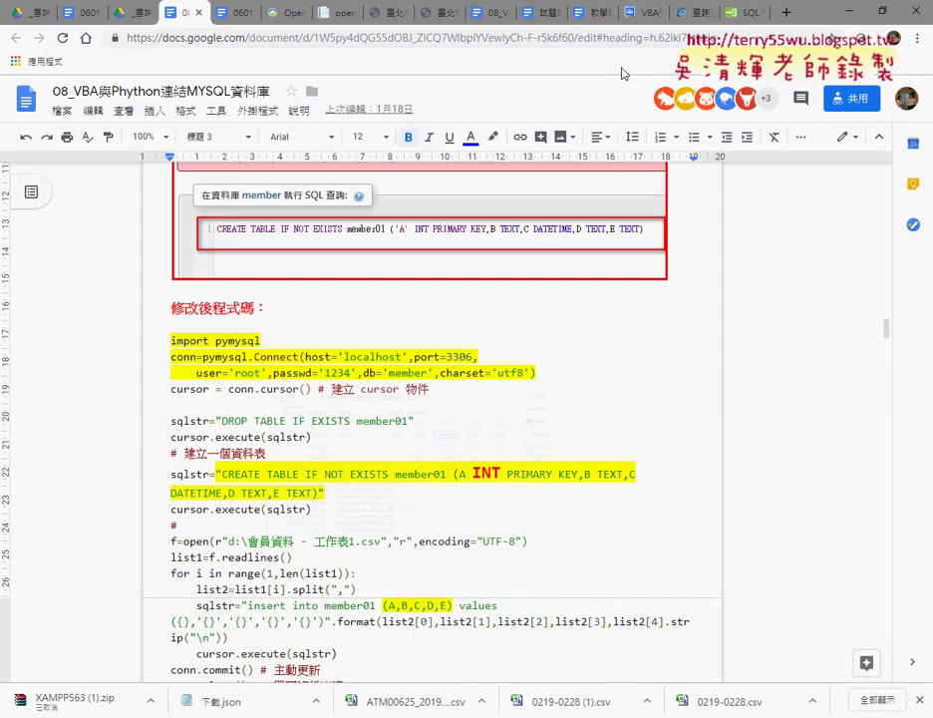
pyautogui.scroll(4, 694, 242)
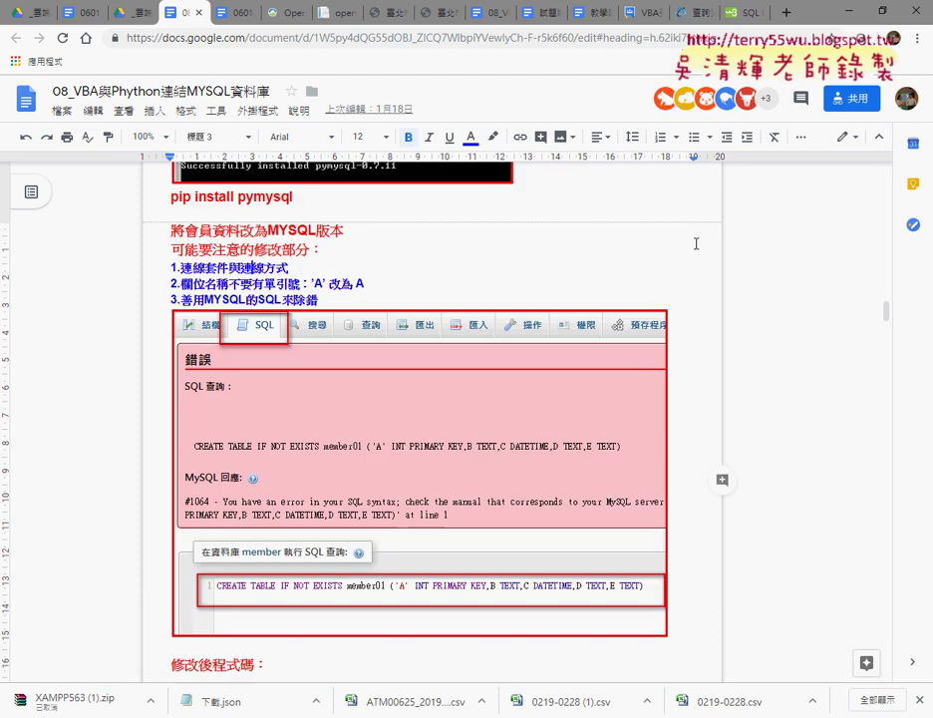
pyautogui.scroll(3, 694, 243)
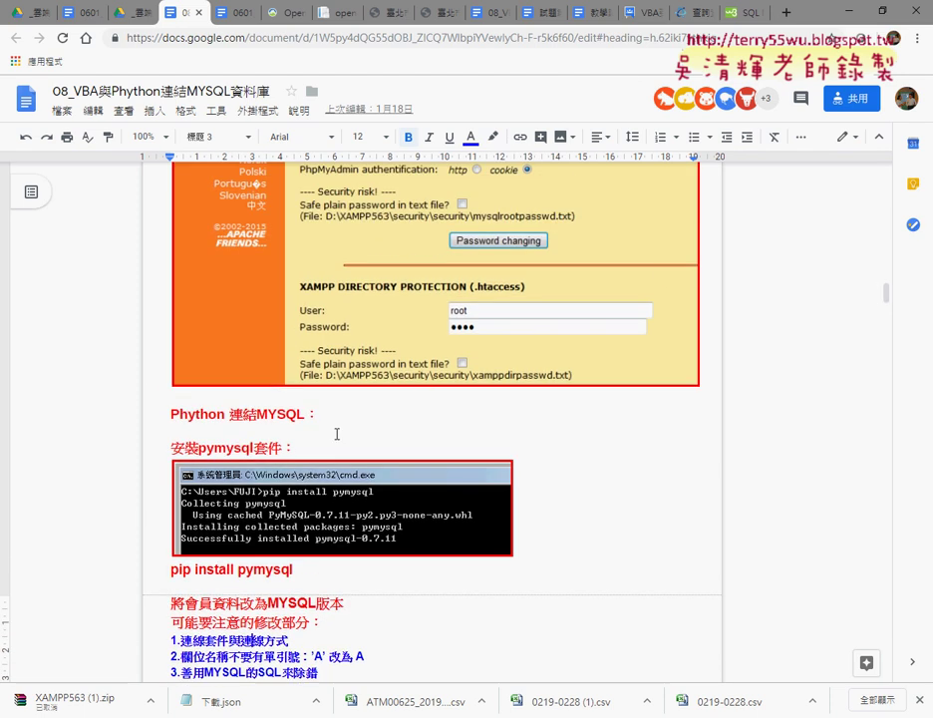
pyautogui.scroll(-3, 299, 444)
pyautogui.moveTo(293, 351); pyautogui.dragTo(170, 353)
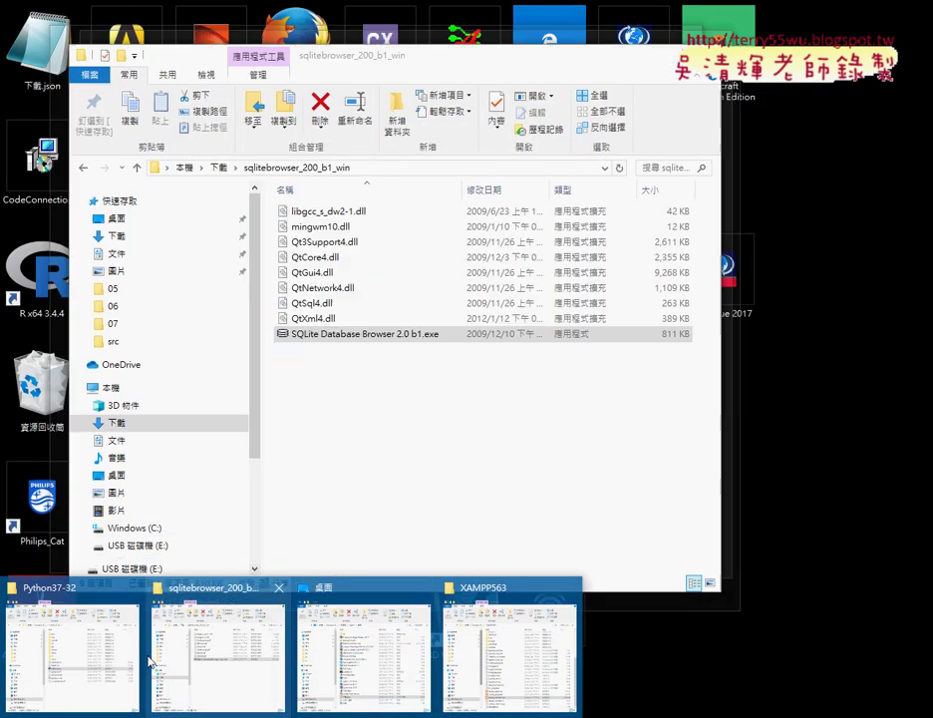
# Open Command Prompt in C:\Python37-32 and run 'python -m pip install pymysql', installing pymysql 0.9.3.
pyautogui.click(71, 648)
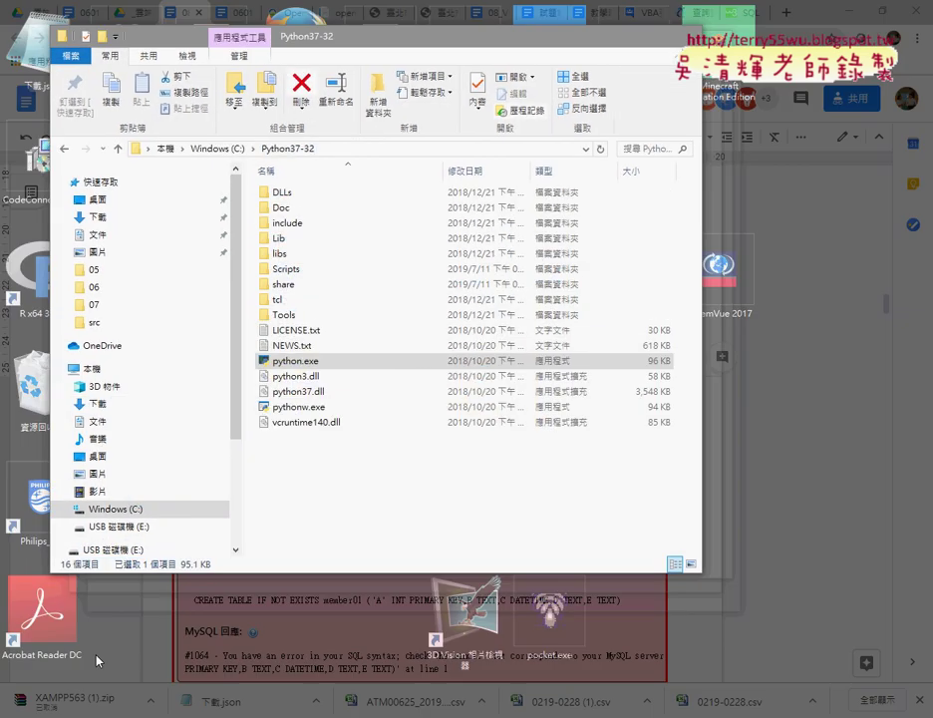
pyautogui.click(297, 152)
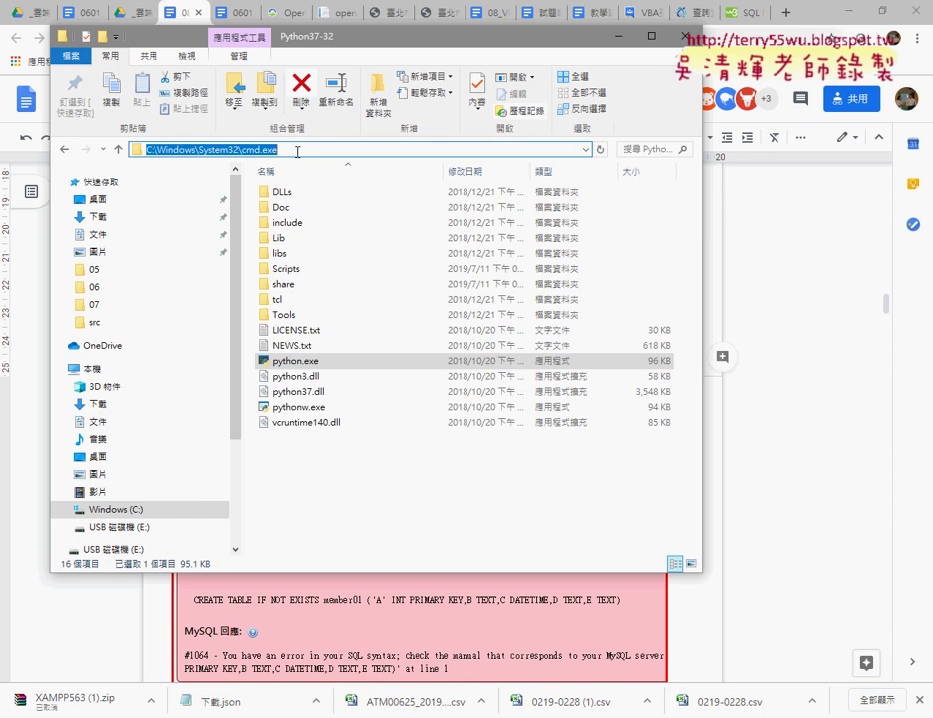
pyautogui.press('Return')
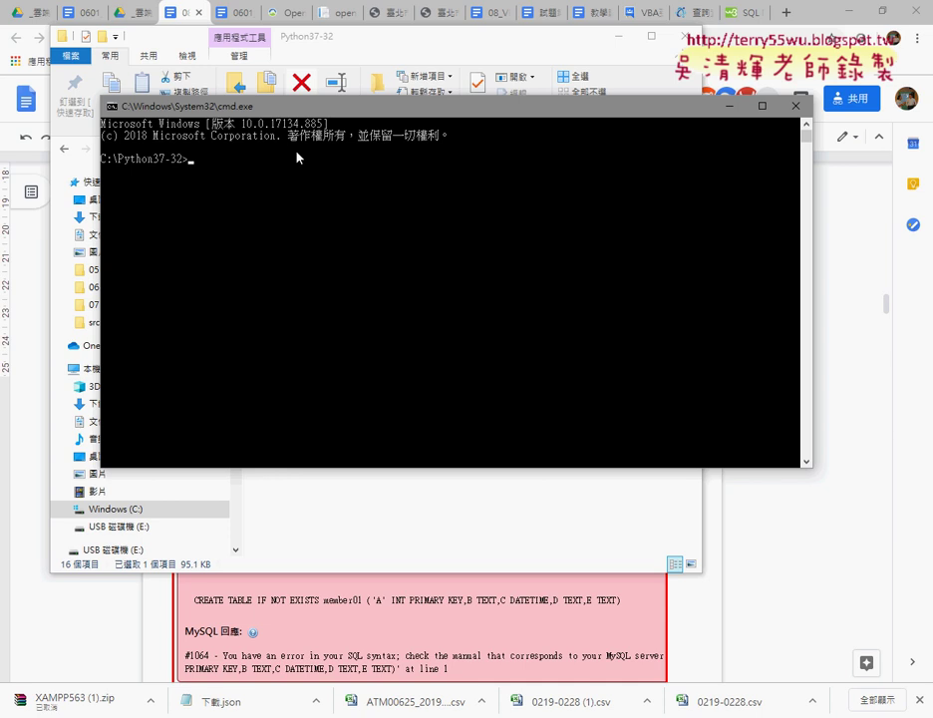
pyautogui.write('p')
pyautogui.write('yth')
pyautogui.write('on -')
pyautogui.write('m')
pyautogui.hotkey('alt', 'Tab')
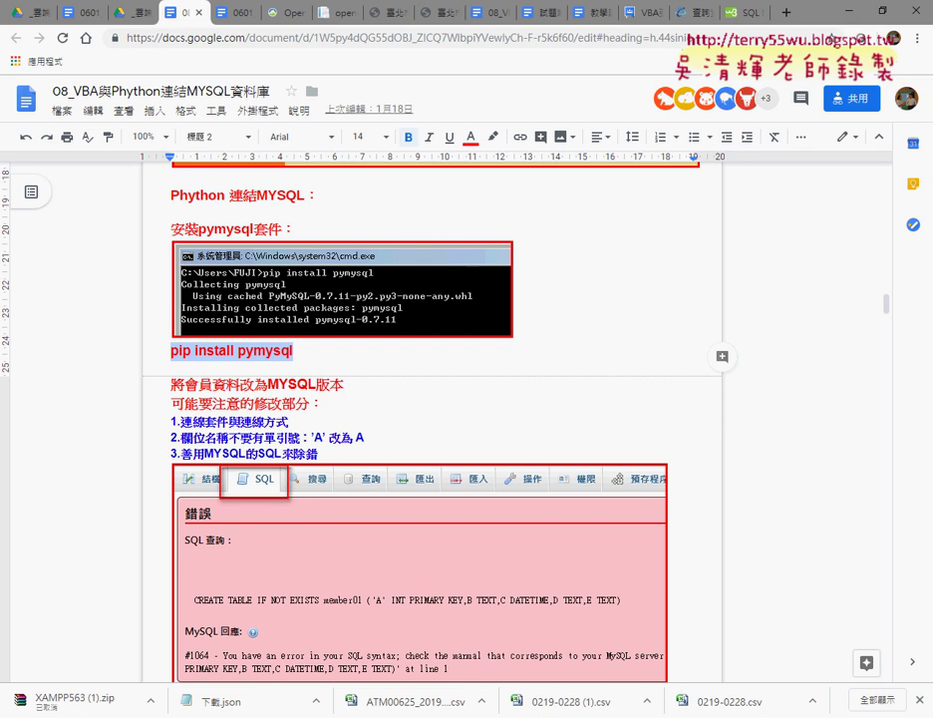
pyautogui.hotkey('alt', 'Tab')
pyautogui.write('pip install pymysql')
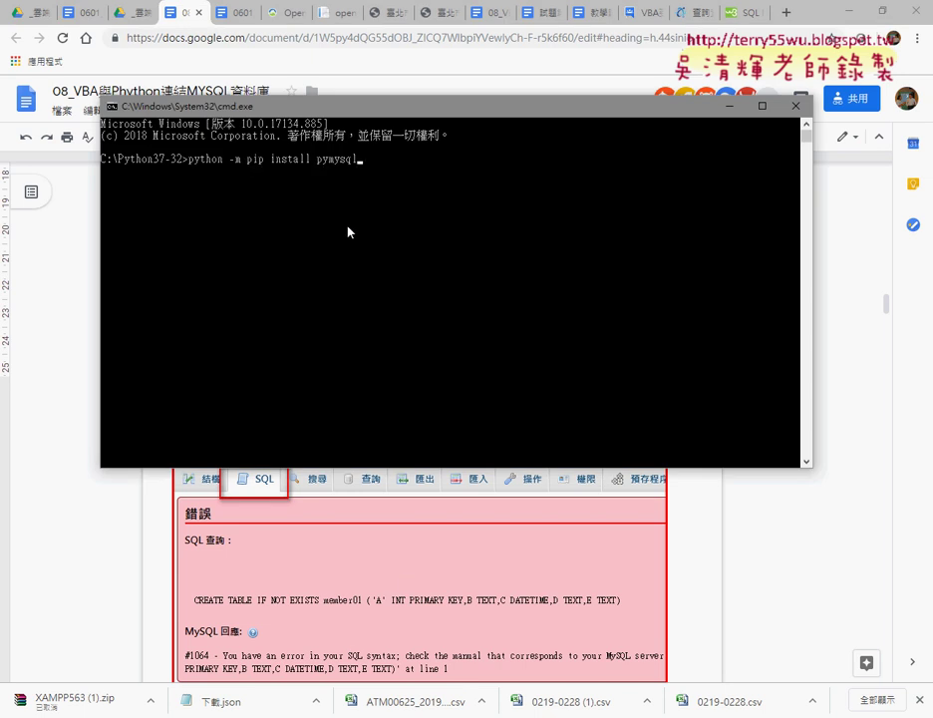
pyautogui.press('Return')
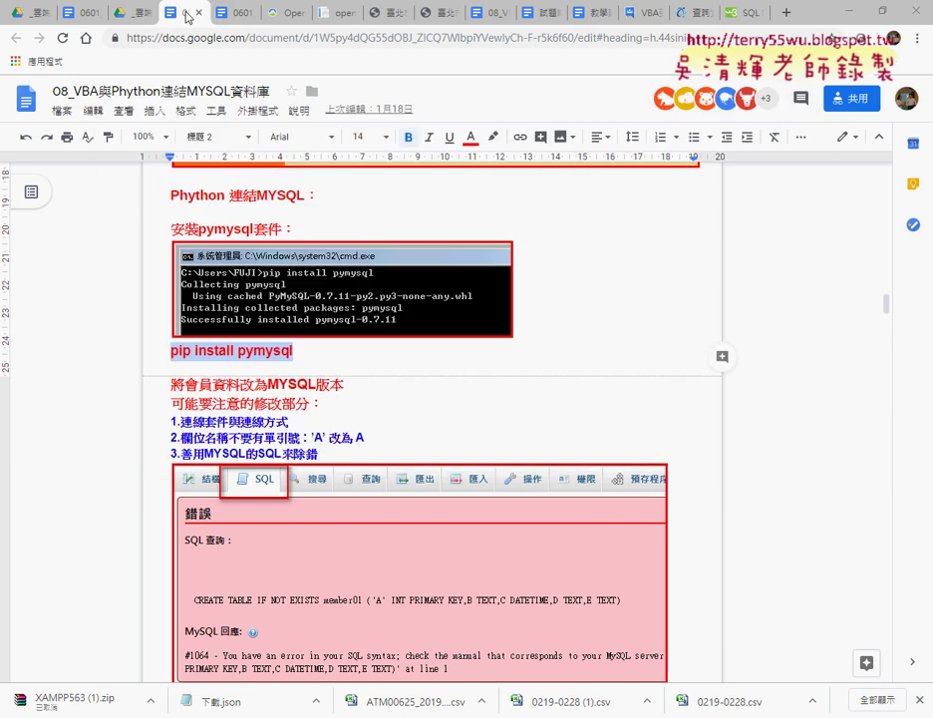
# Highlight the notes' tips on connection packages and removing quotes from column names.
pyautogui.click(174, 13)
pyautogui.scroll(-4, 224, 199)
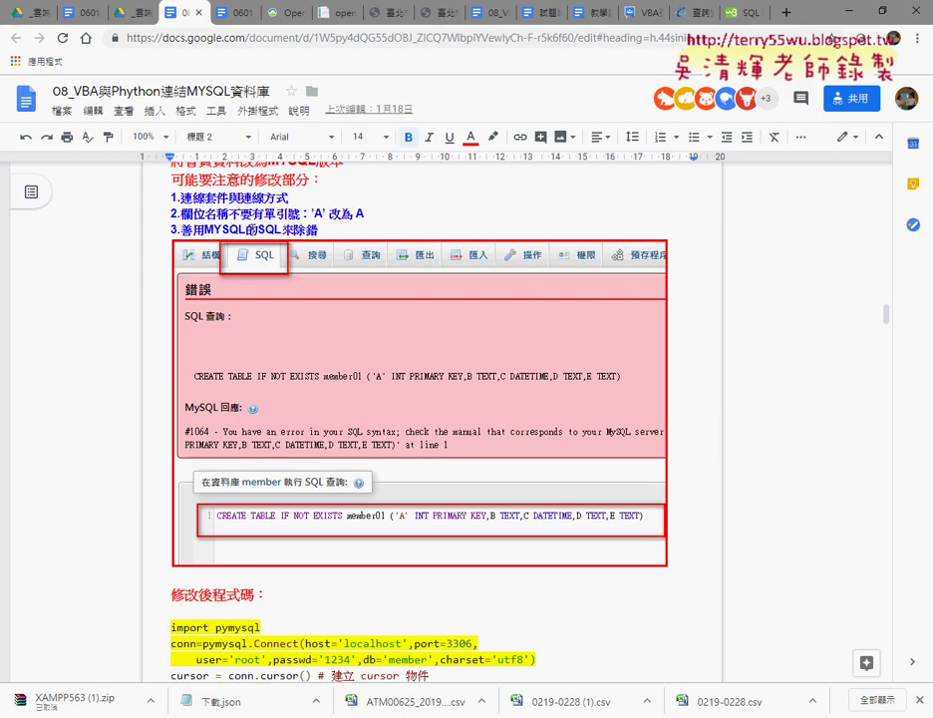
pyautogui.scroll(2, 239, 269)
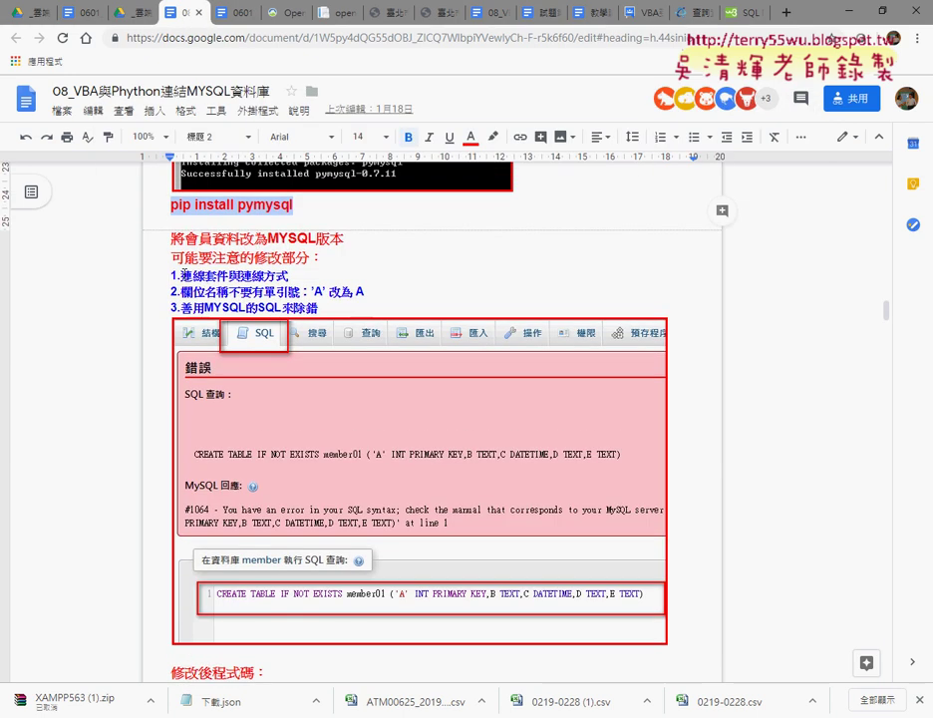
pyautogui.moveTo(180, 275); pyautogui.dragTo(267, 275)
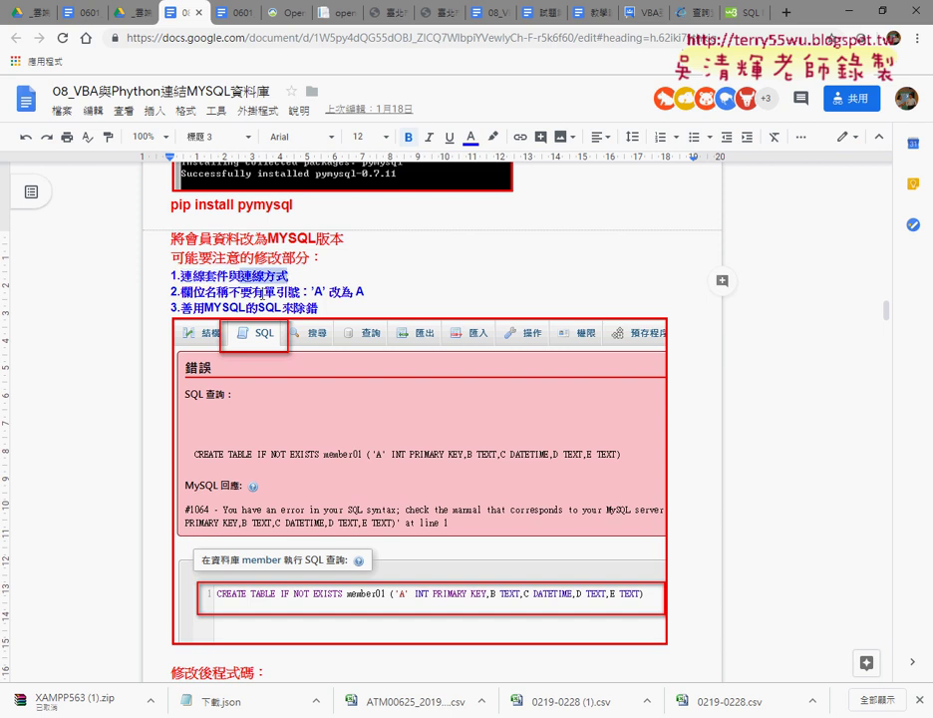
pyautogui.click(212, 290)
pyautogui.moveTo(212, 290); pyautogui.dragTo(329, 291)
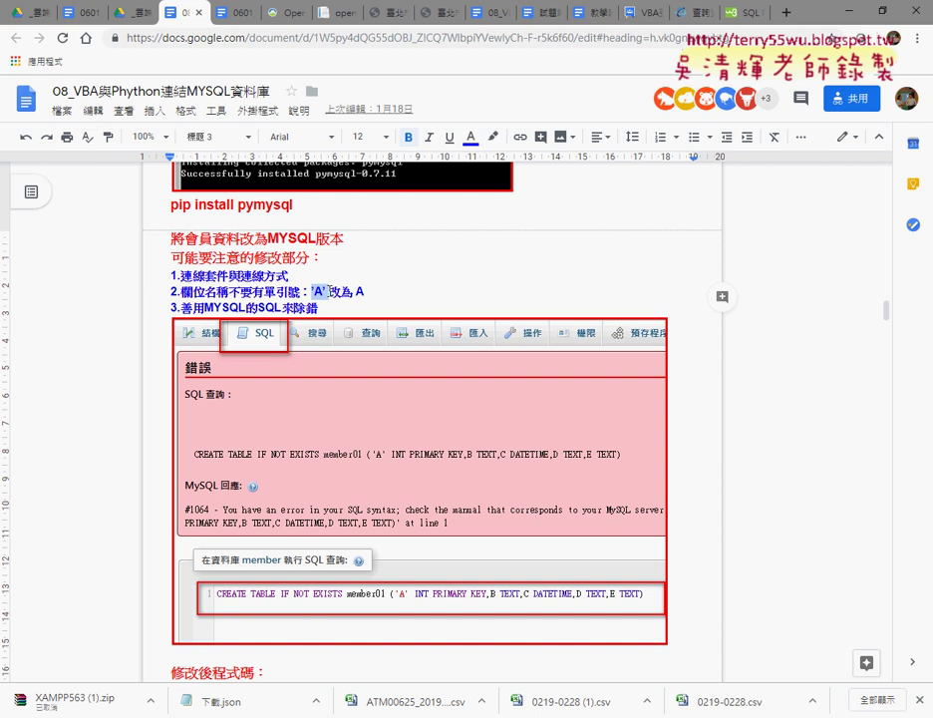
# Select the import pymysql and connection lines in the modified code sample.
pyautogui.scroll(-5, 329, 291)
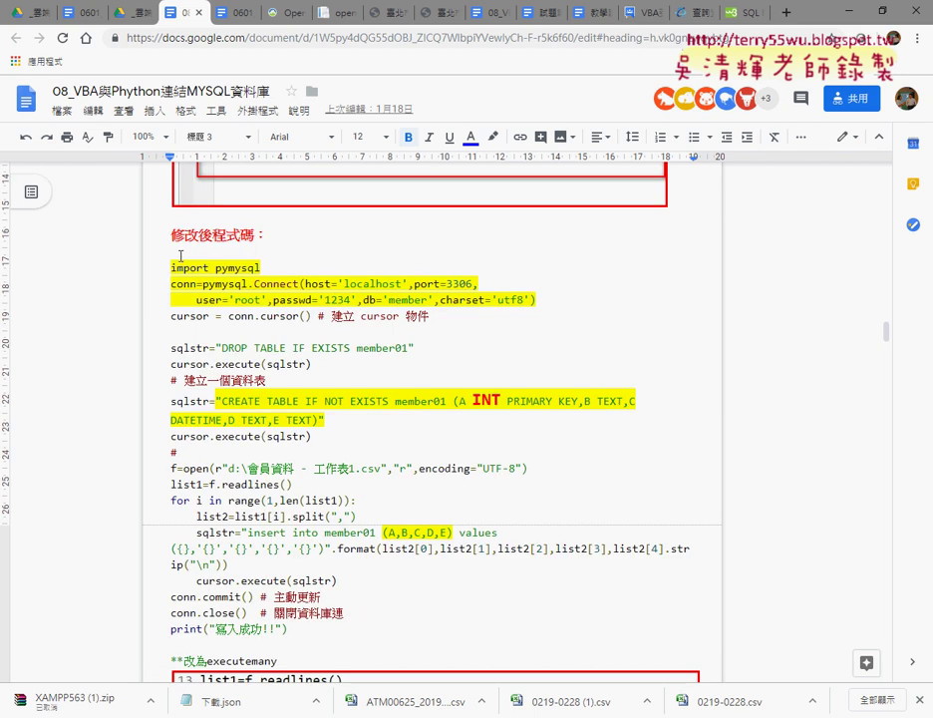
pyautogui.click(186, 269)
pyautogui.moveTo(186, 269); pyautogui.dragTo(544, 298)
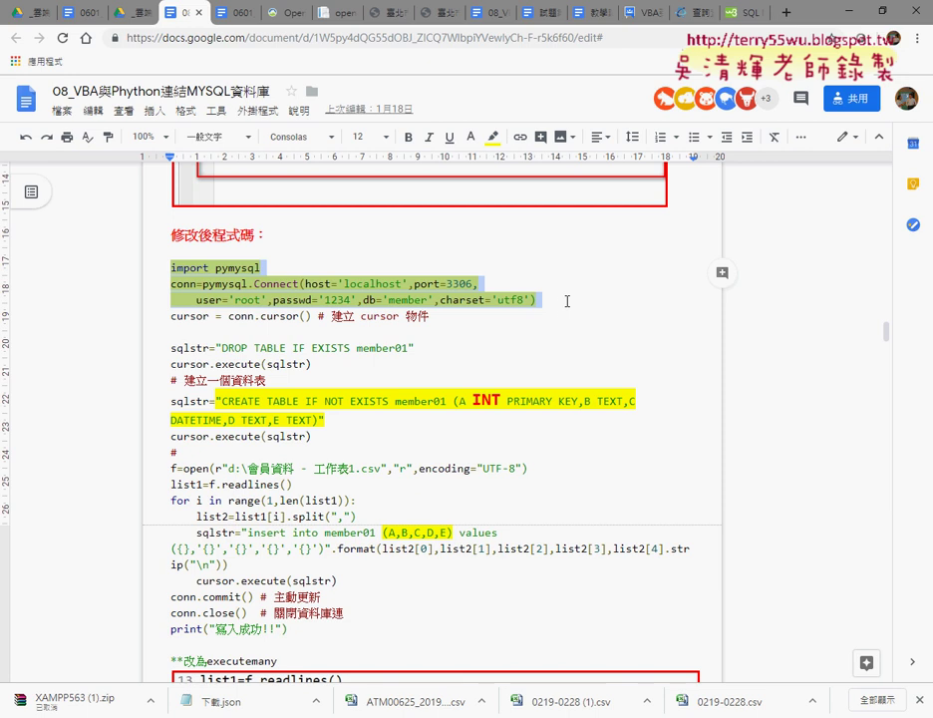
pyautogui.hotkey('alt', 'Tab')
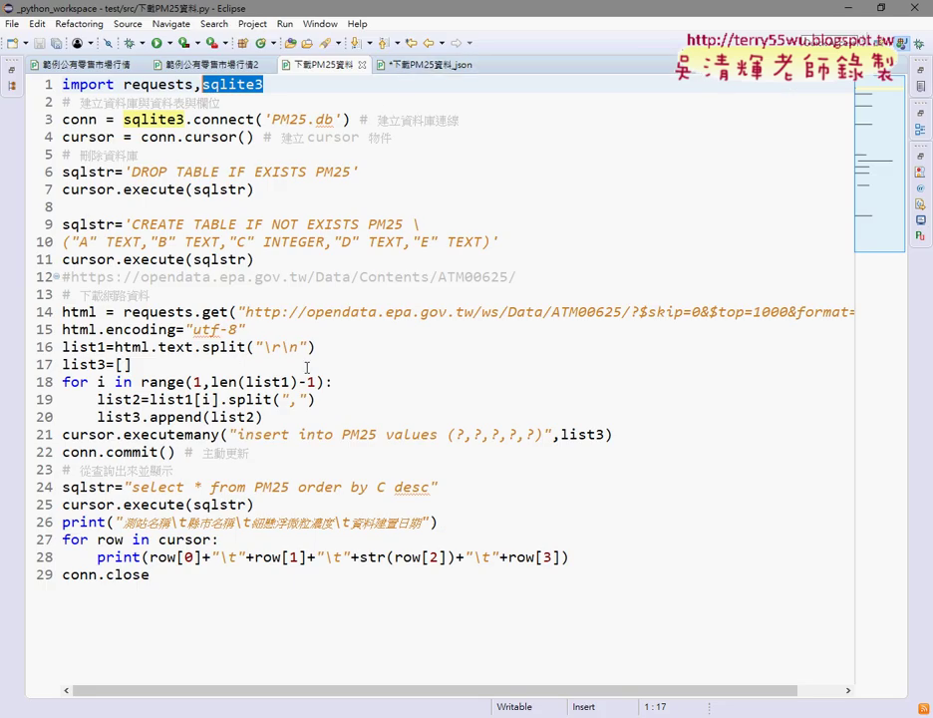
# Copy 下載PM25資料.py and paste it into src as 下載PM25資料_my.py, saving the open script first.
pyautogui.doubleClick(658, 62)
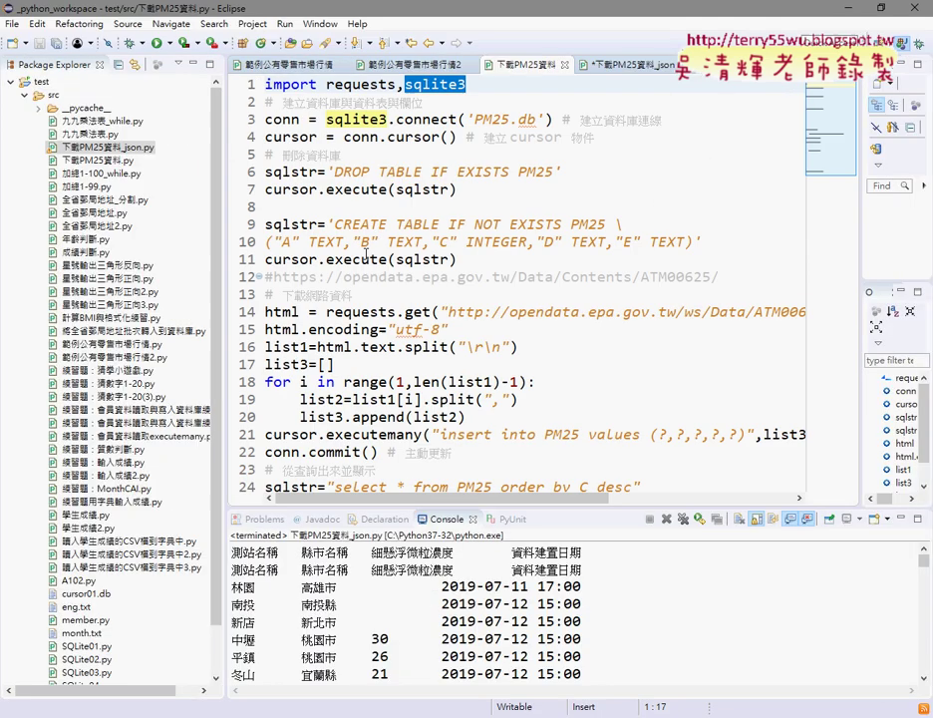
pyautogui.click(112, 160)
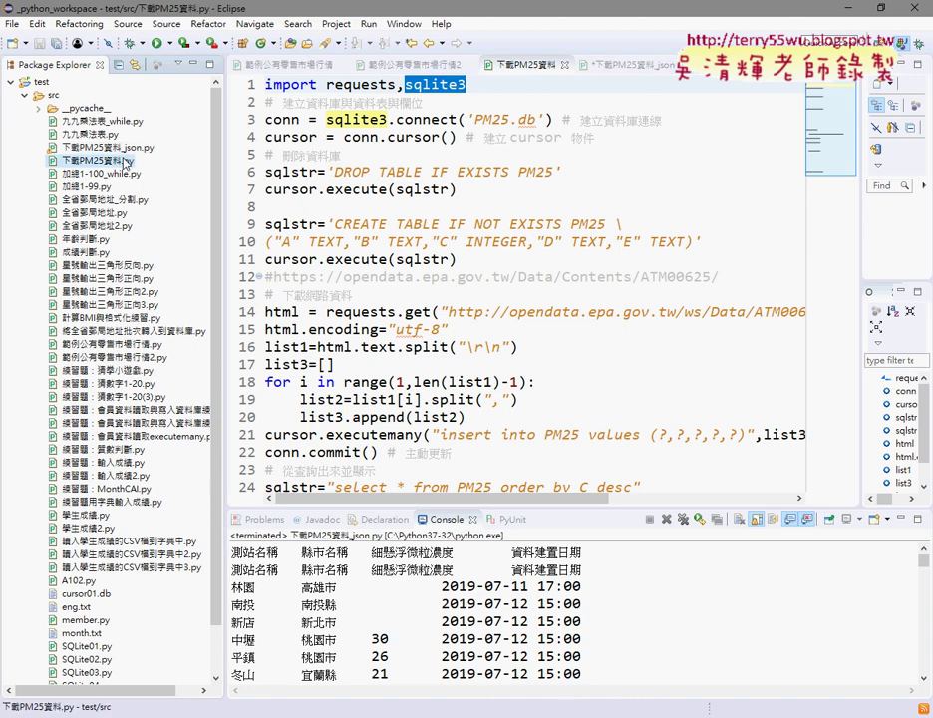
pyautogui.rightClick(121, 159)
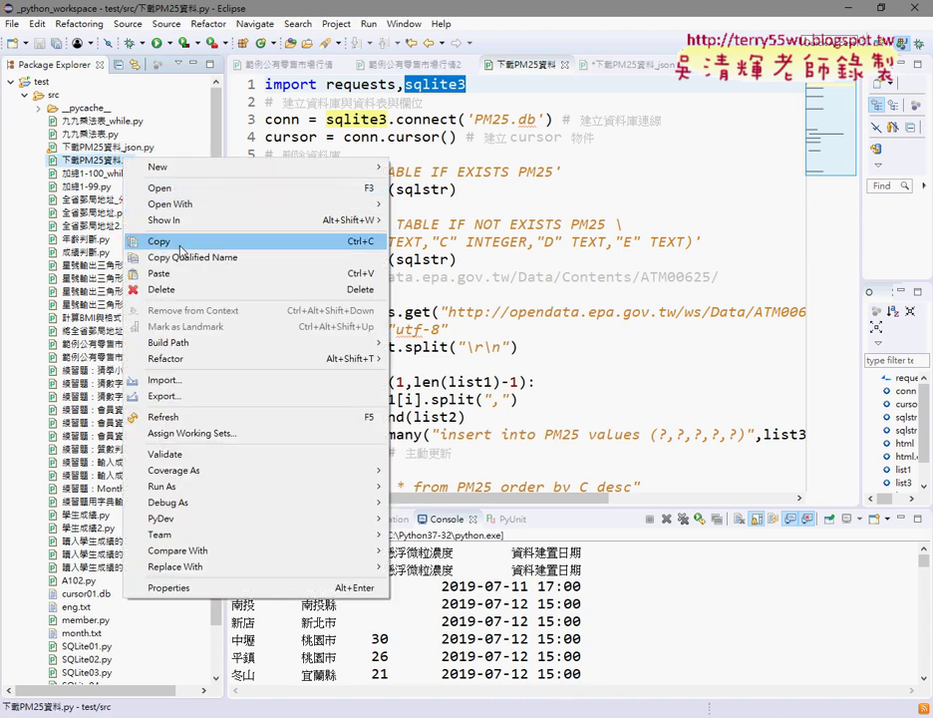
pyautogui.click(139, 240)
pyautogui.rightClick(174, 174)
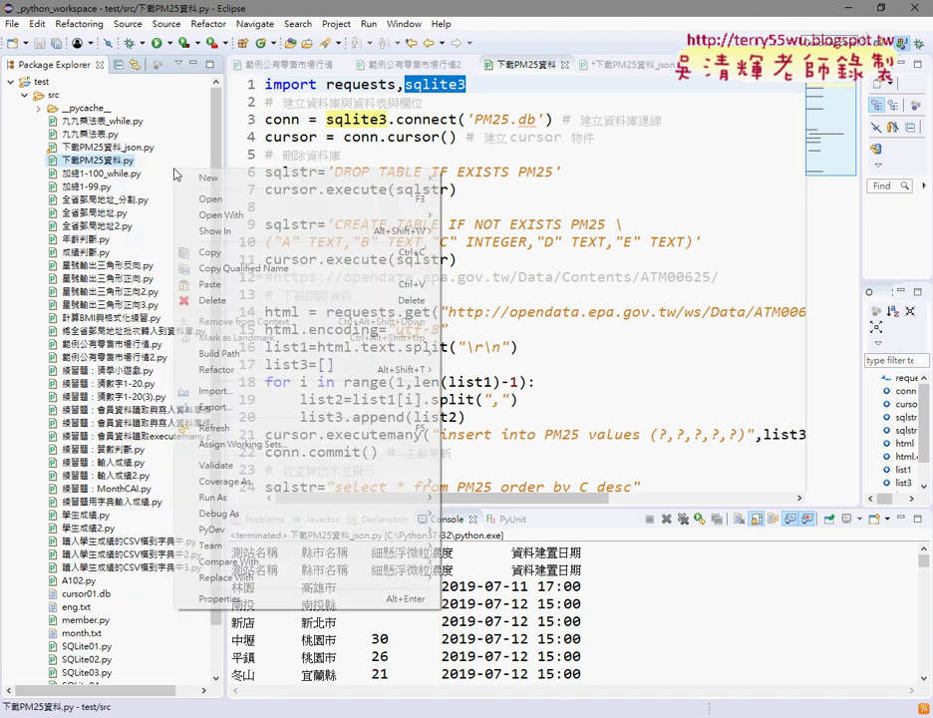
pyautogui.click(246, 301)
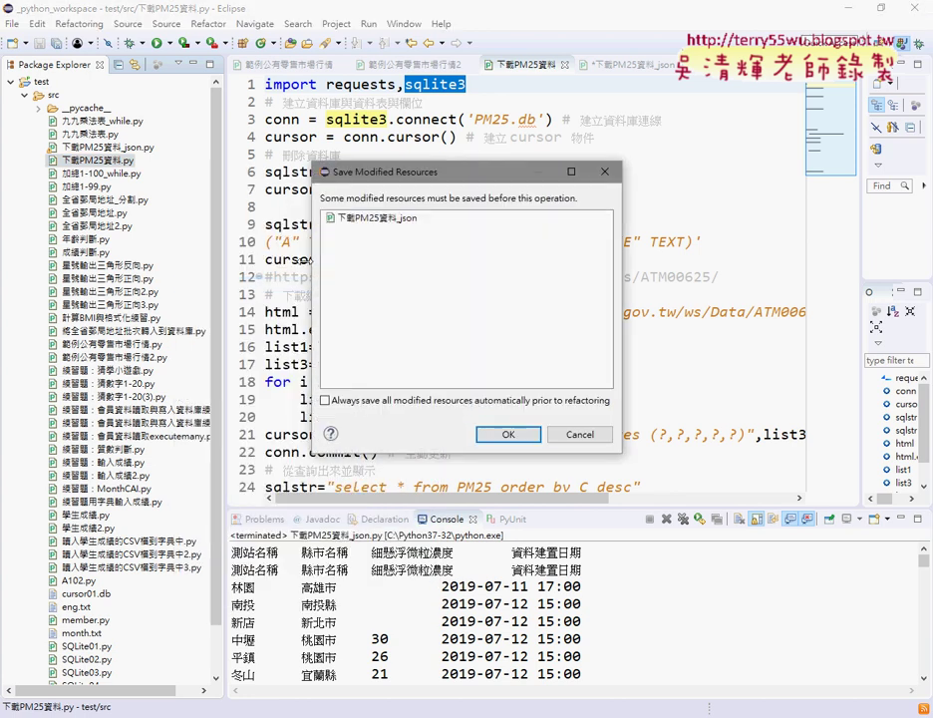
pyautogui.click(508, 435)
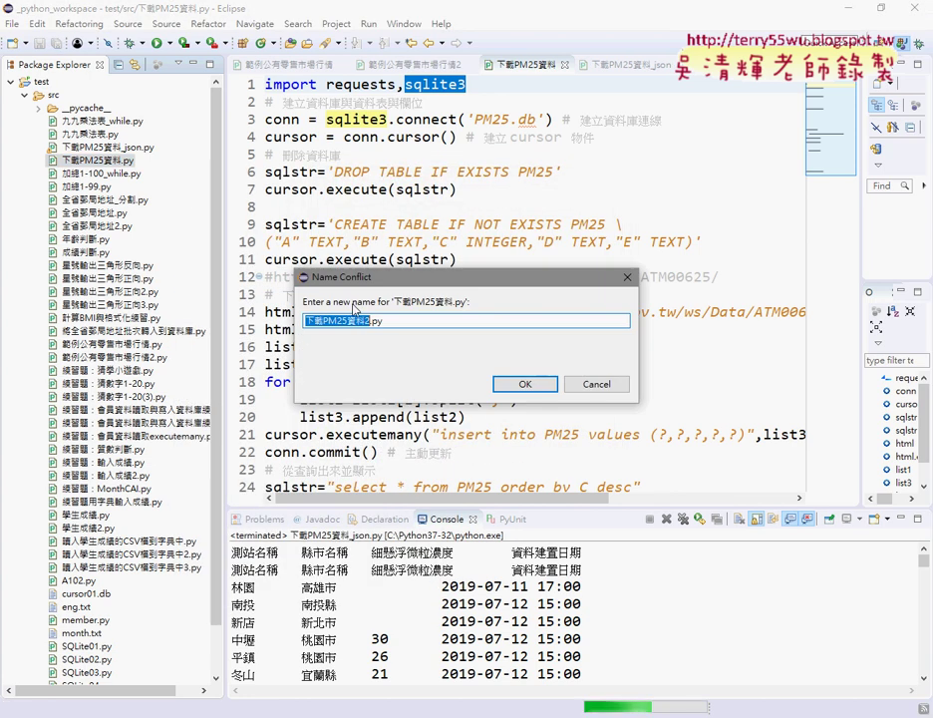
pyautogui.press('Right')
pyautogui.write('2')
pyautogui.press('BackSpace')
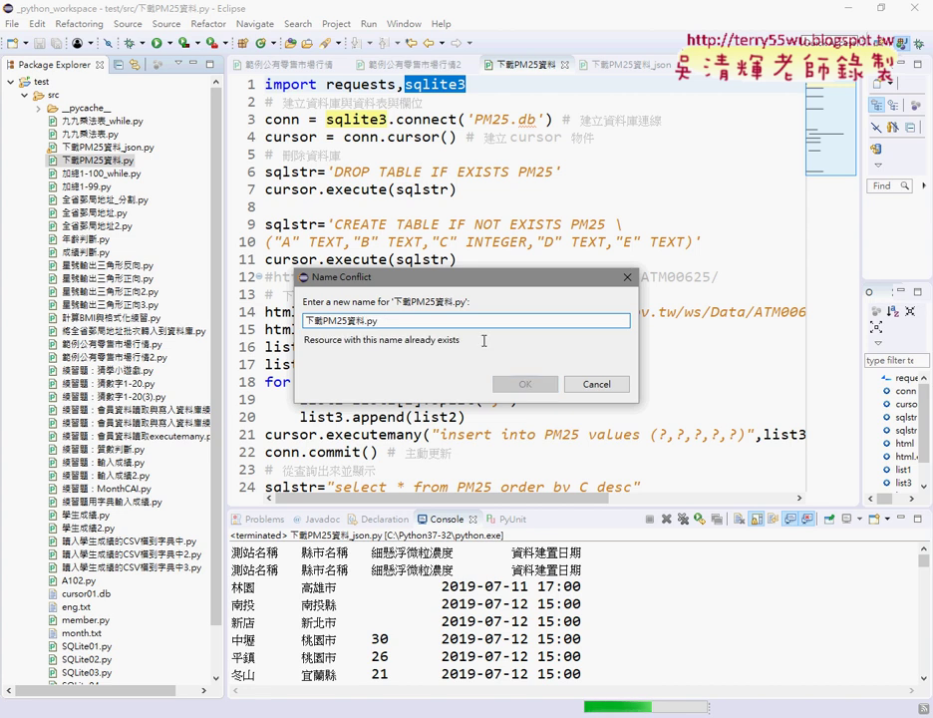
pyautogui.write('_my')
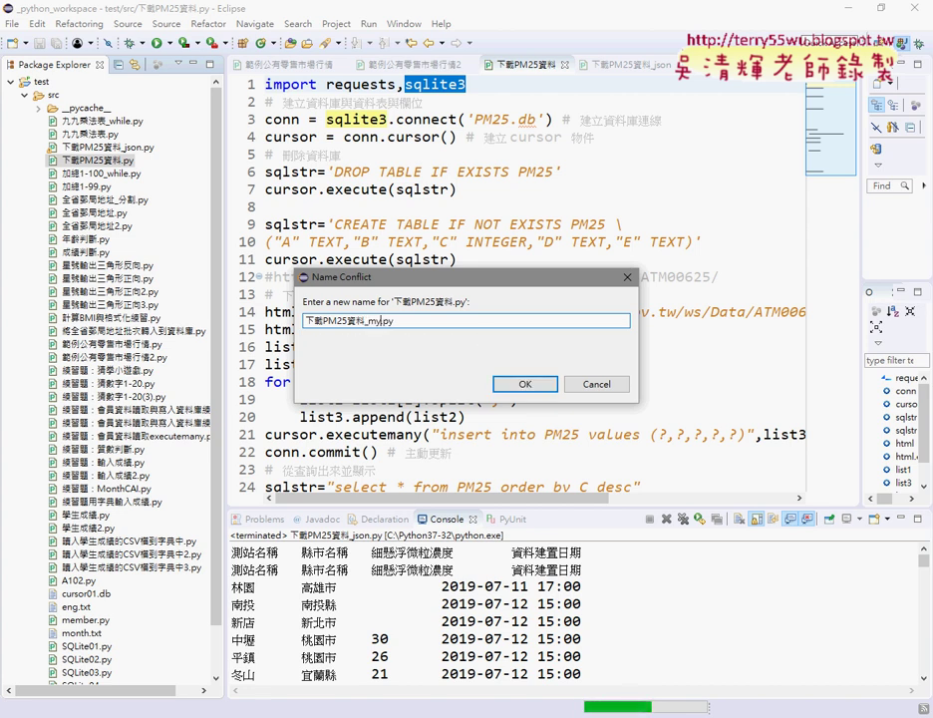
pyautogui.press('Return')
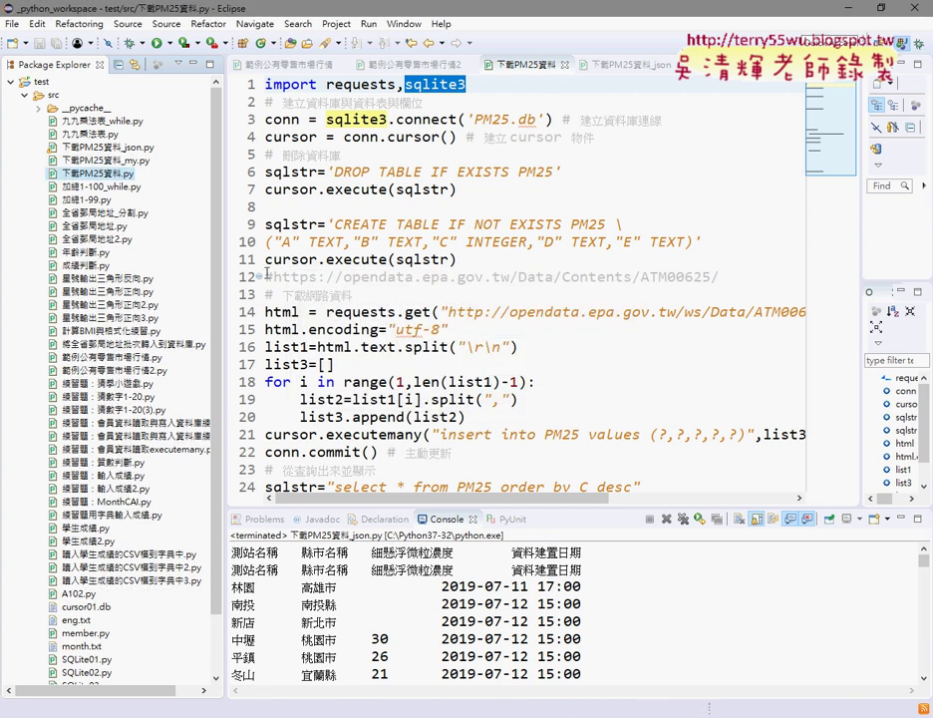
# Open 下載PM25資料_my.py, widen the editor and add a blank line below the import line.
pyautogui.doubleClick(145, 161)
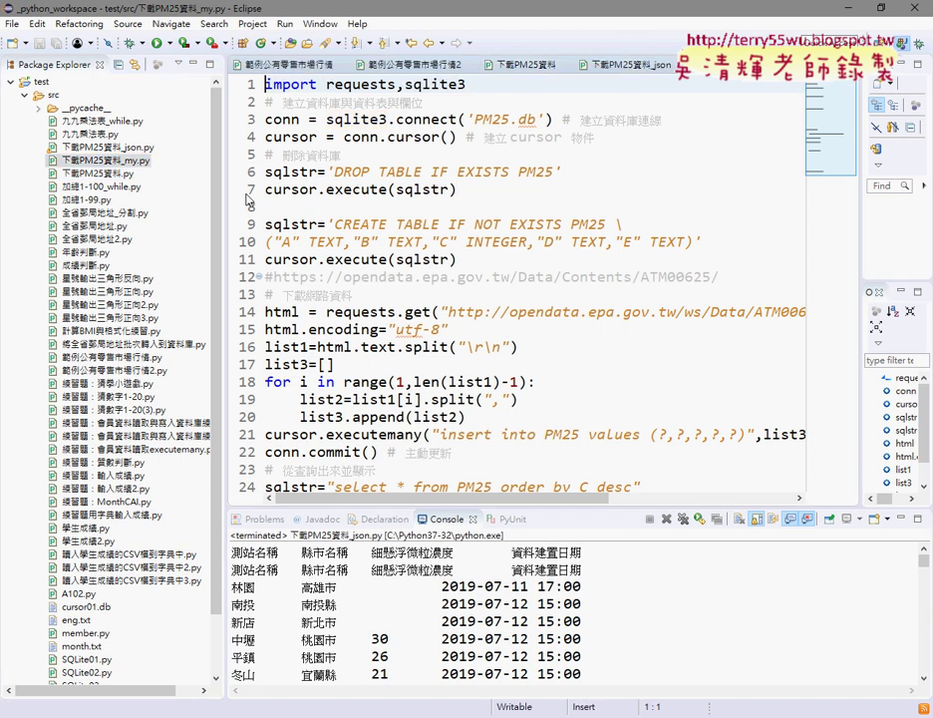
pyautogui.moveTo(228, 197); pyautogui.dragTo(121, 197)
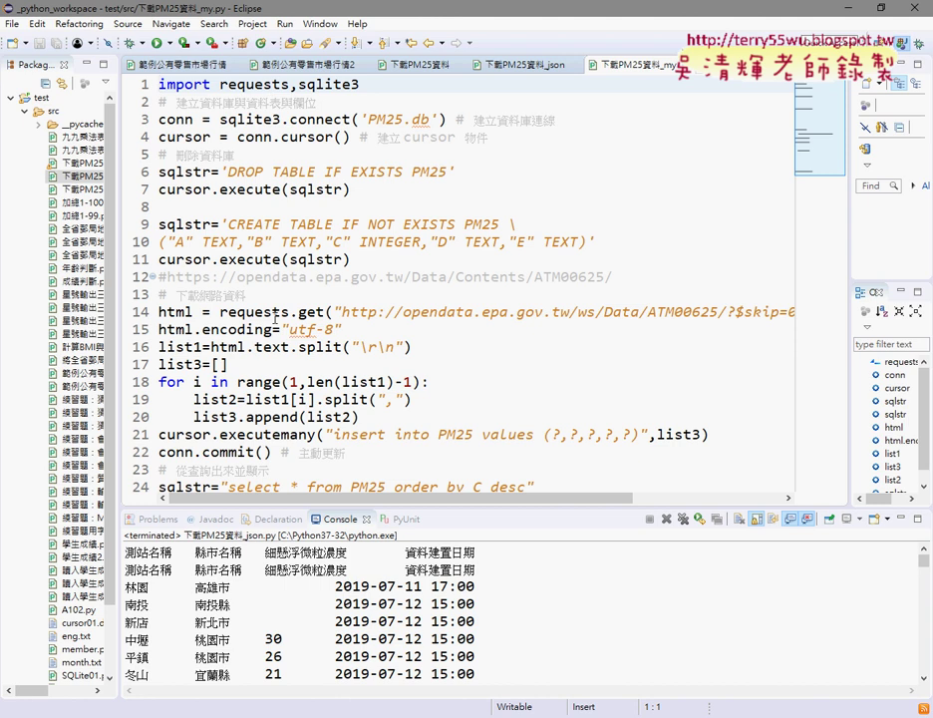
pyautogui.click(383, 95)
pyautogui.click(381, 88)
pyautogui.press('Return')
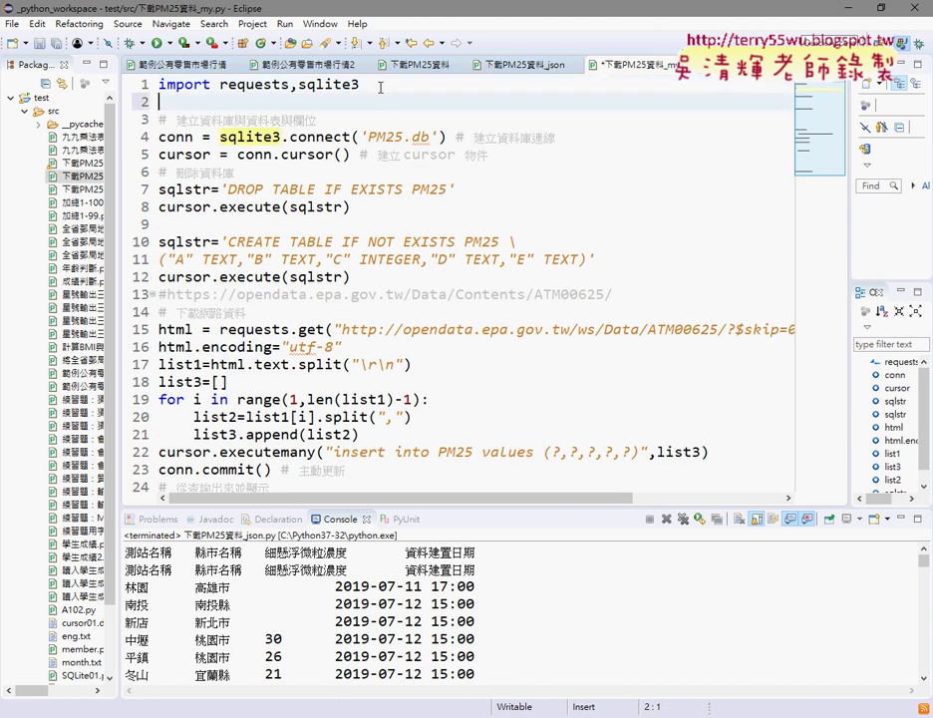
pyautogui.click(333, 136)
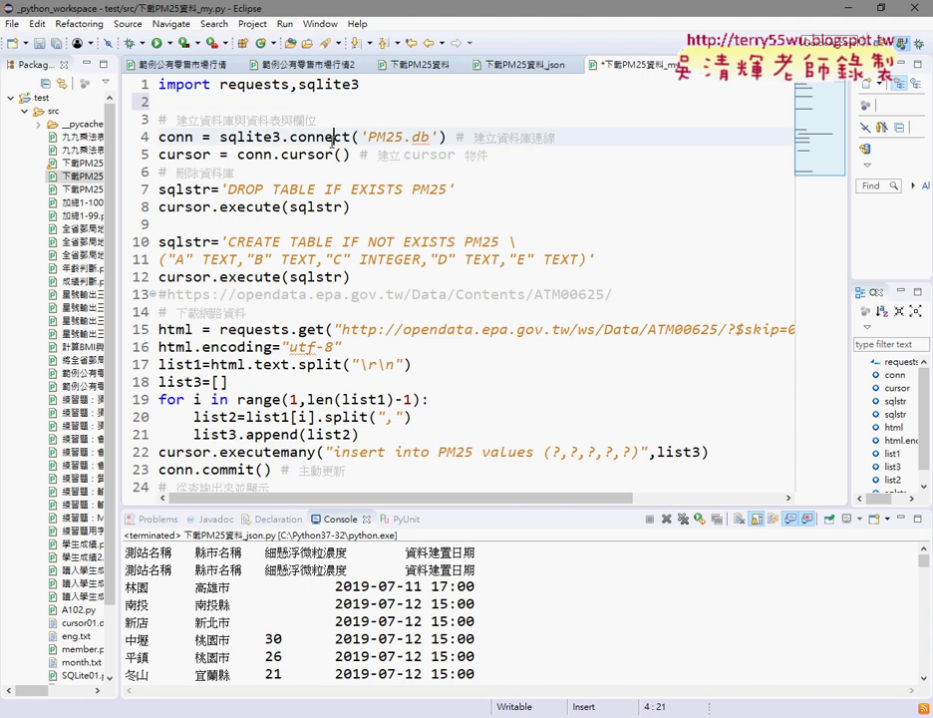
pyautogui.click(565, 137)
pyautogui.moveTo(565, 137); pyautogui.dragTo(158, 117)
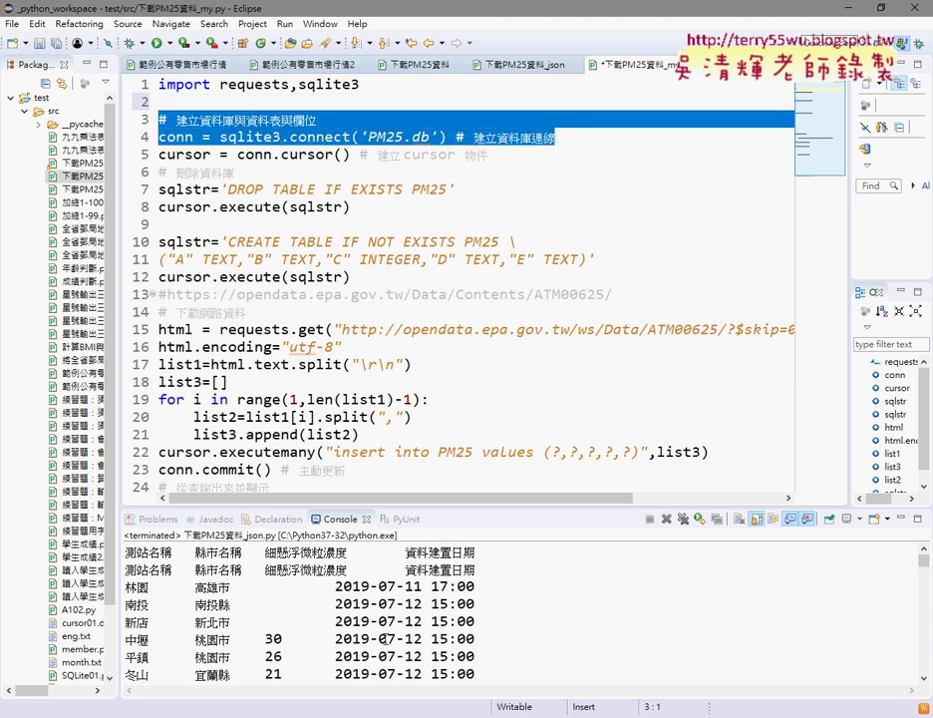
# Paste the import pymysql and pymysql.Connect lines, and remove sqlite3 from the import line.
pyautogui.hotkey('alt', 'Tab')
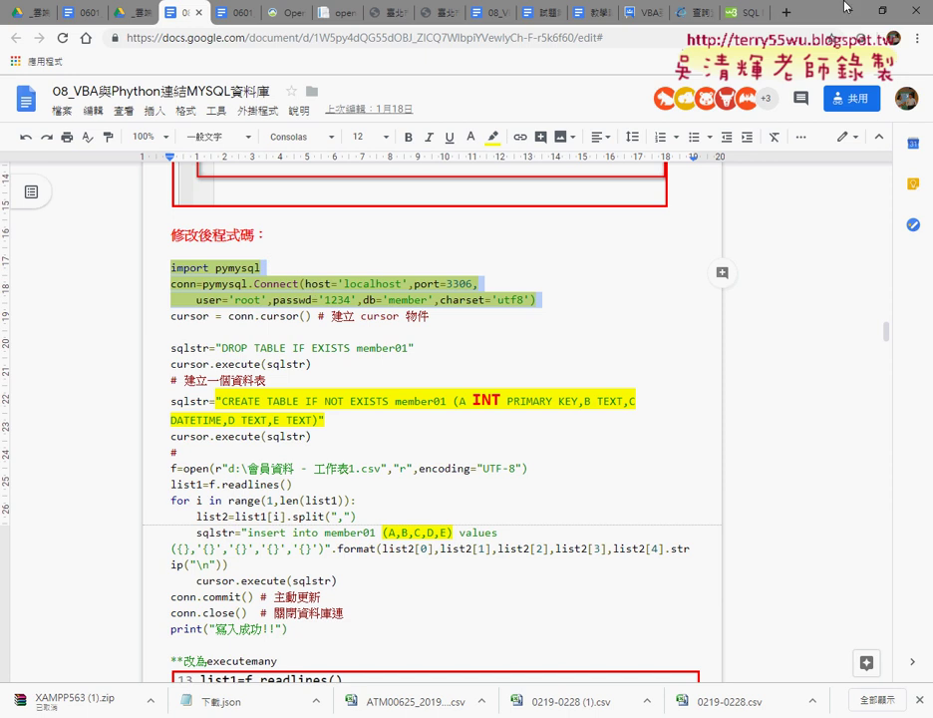
pyautogui.hotkey('alt', 'Tab')
pyautogui.click(239, 101)
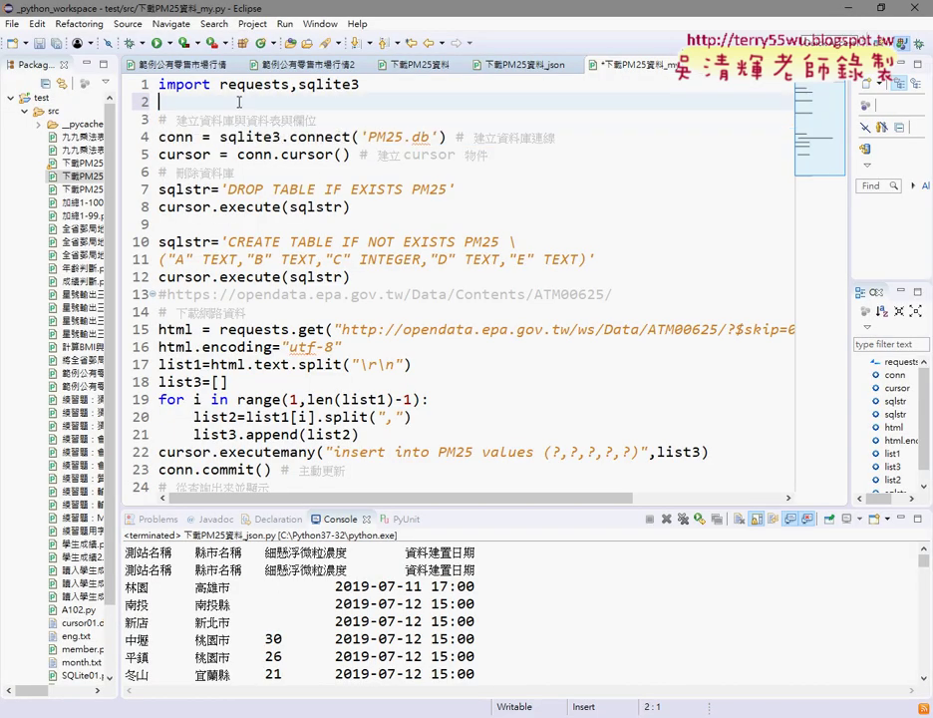
pyautogui.hotkey('ctrl', 'v')
pyautogui.moveTo(290, 85); pyautogui.dragTo(371, 89)
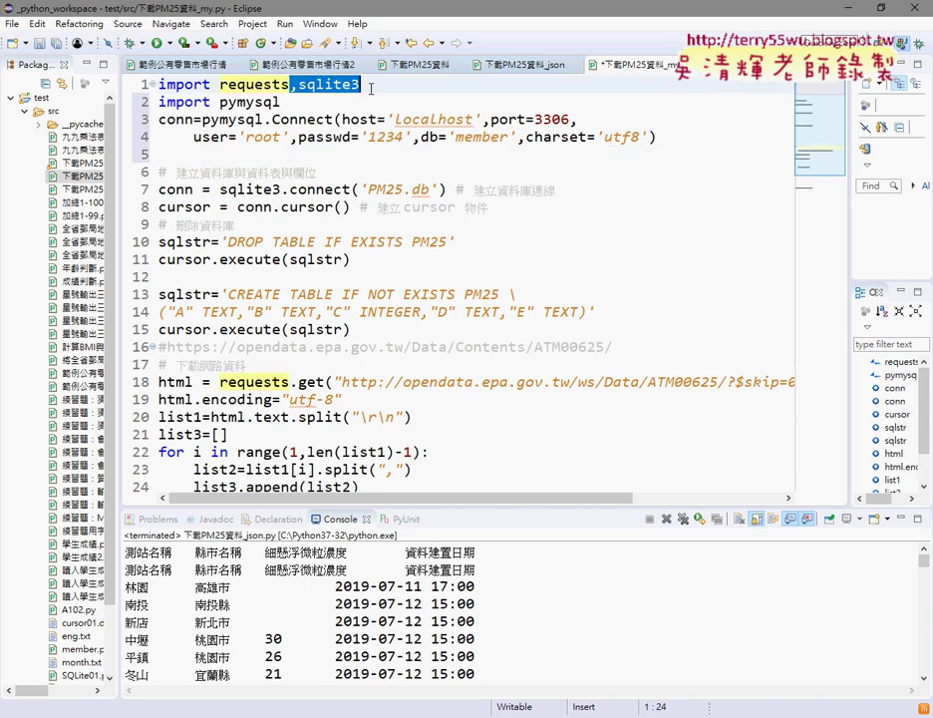
pyautogui.press('Delete')
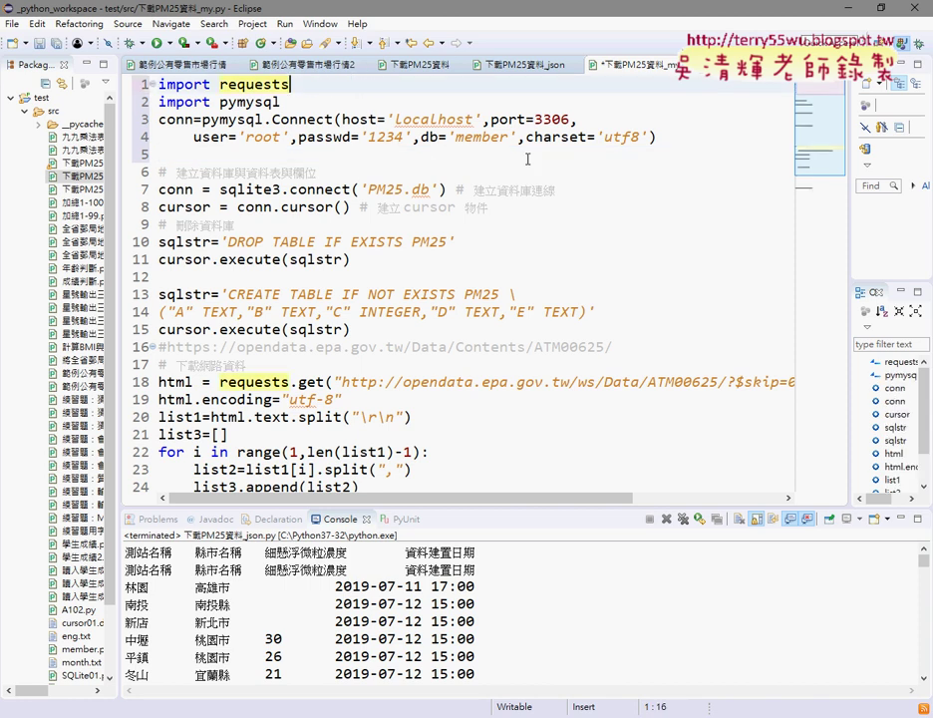
# Change the connection's database to 'pm25' and delete the old SQLite comment and connect lines.
pyautogui.click(482, 153)
pyautogui.press('Delete')
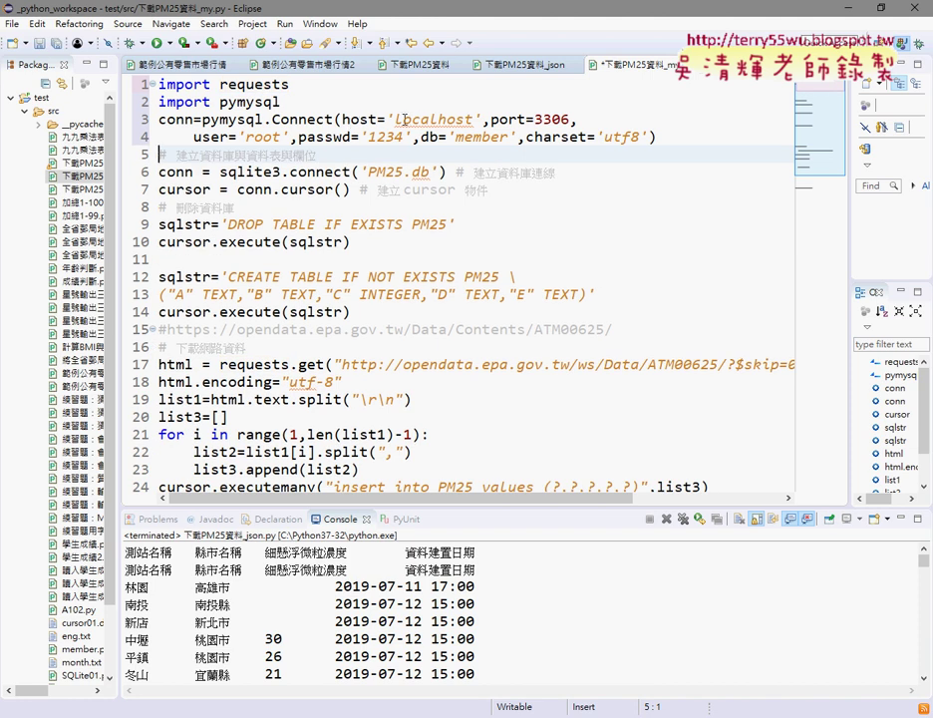
pyautogui.moveTo(396, 120); pyautogui.dragTo(478, 120)
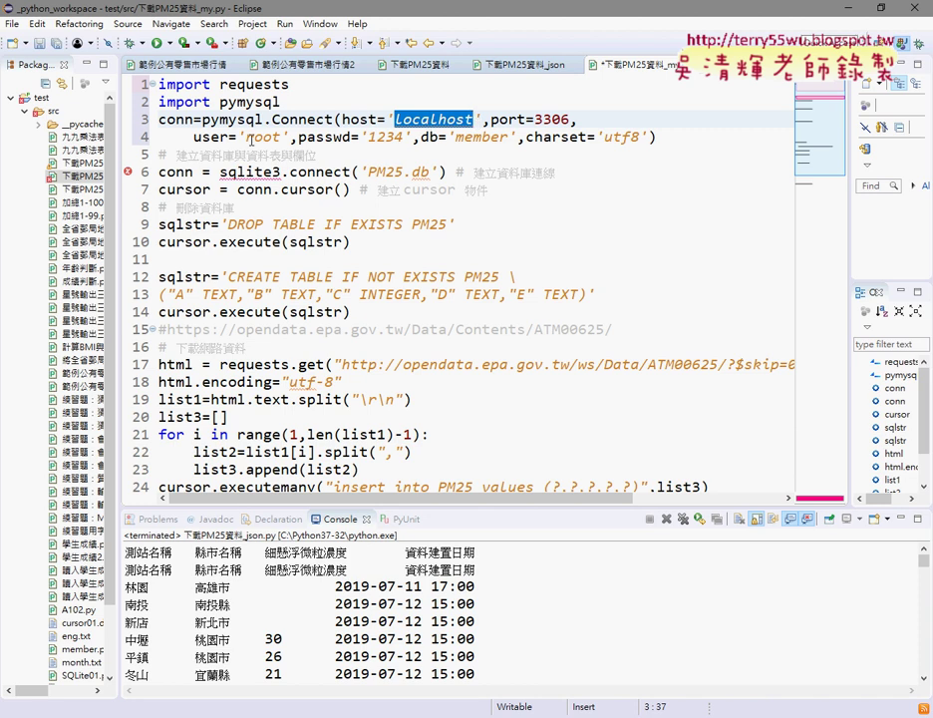
pyautogui.click(256, 136)
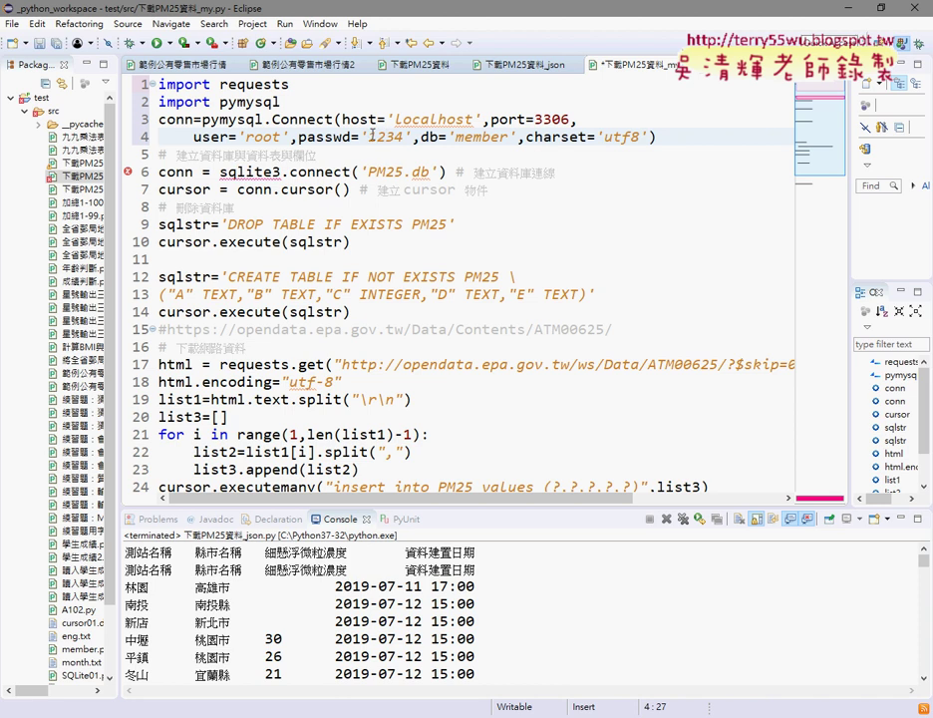
pyautogui.doubleClick(502, 138)
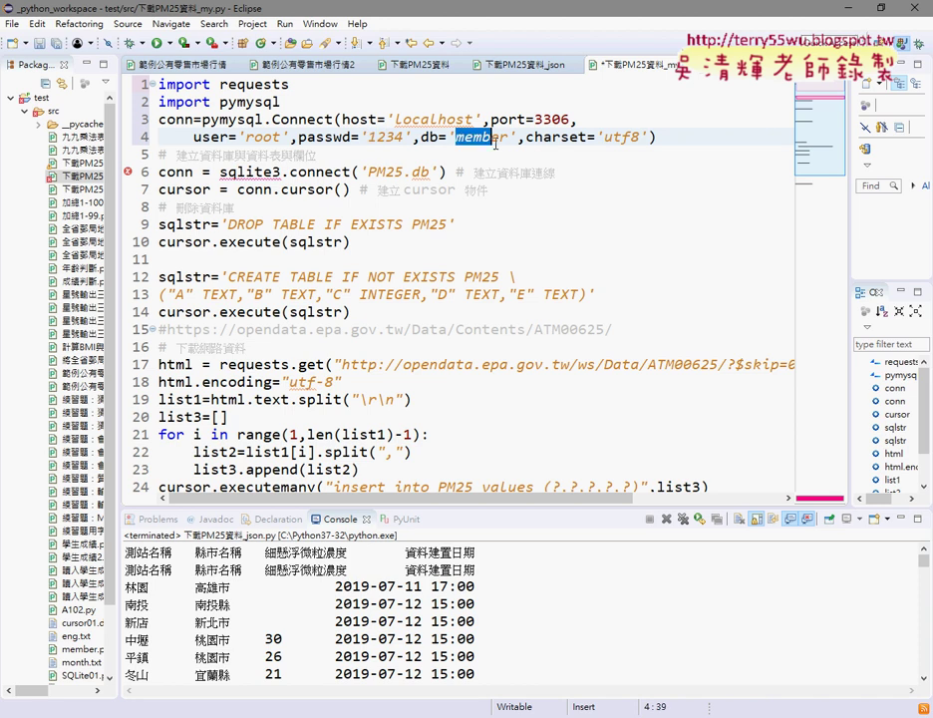
pyautogui.write('p')
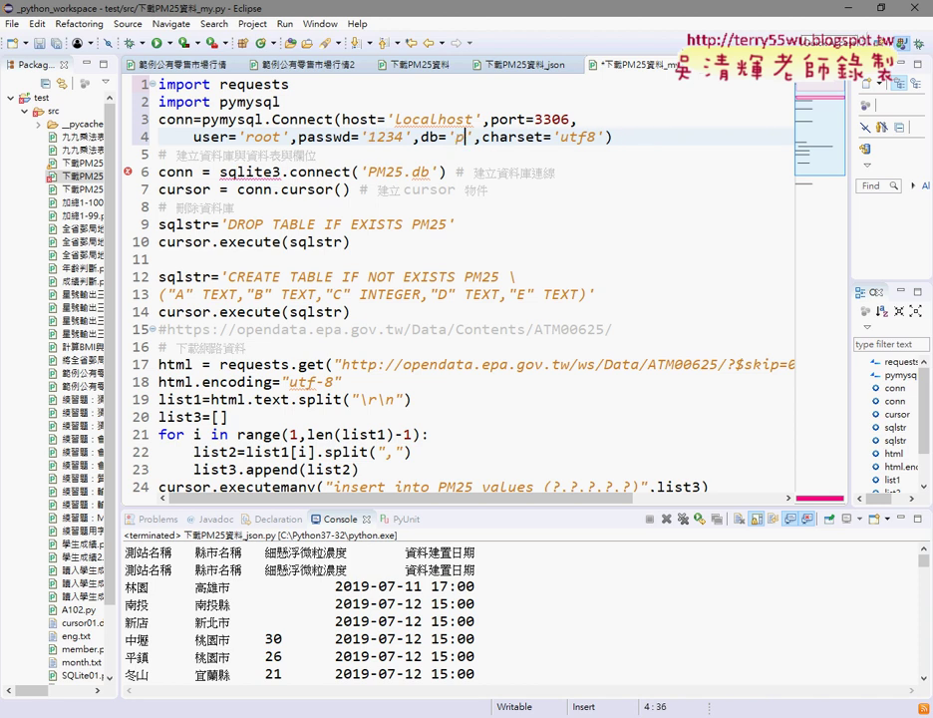
pyautogui.write('m25')
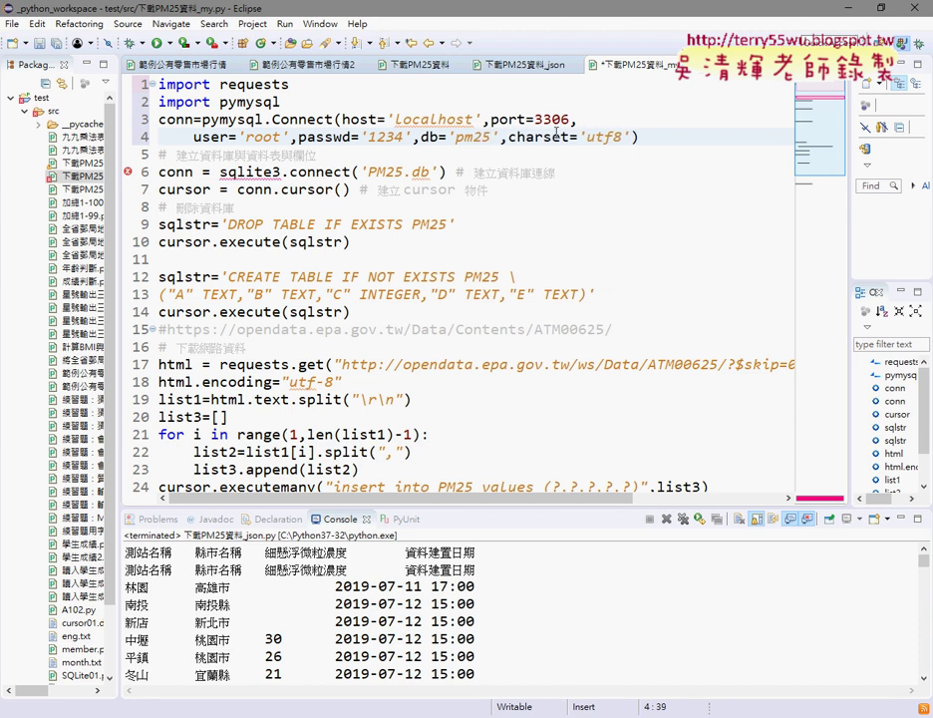
pyautogui.doubleClick(604, 137)
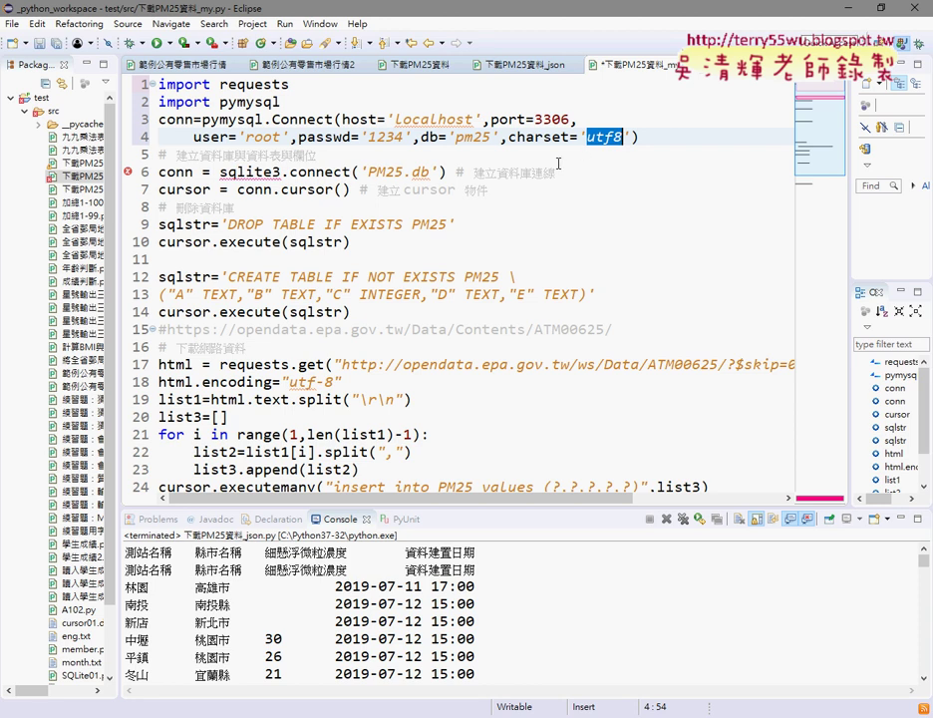
pyautogui.moveTo(582, 172); pyautogui.dragTo(147, 155)
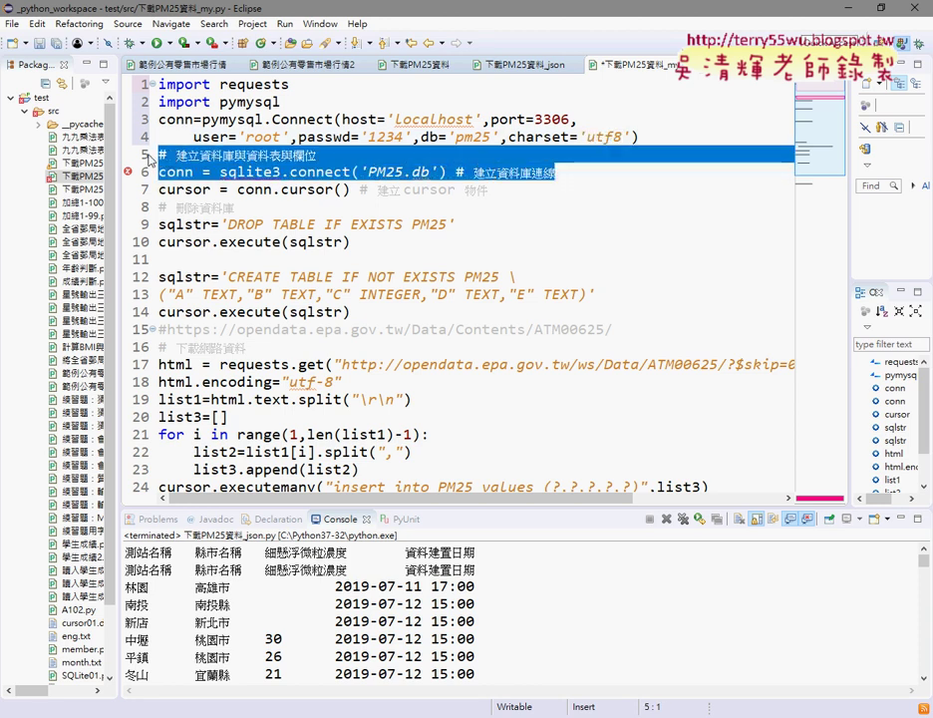
pyautogui.press('Delete')
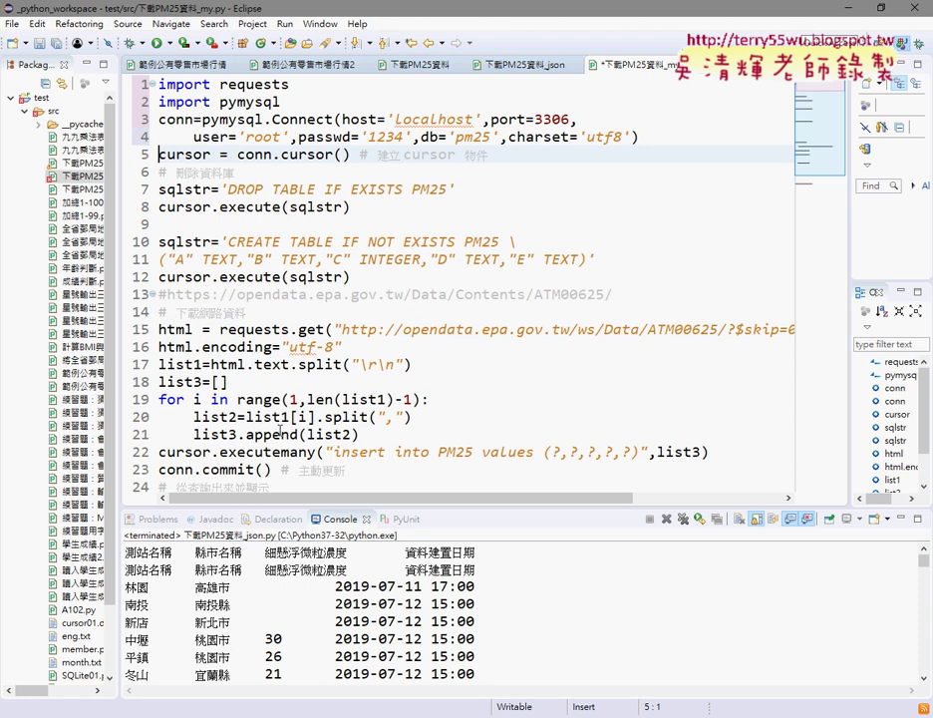
# Scroll the Google Docs notes to the executemany code block and check its INT column type.
pyautogui.hotkey('alt', 'Tab')
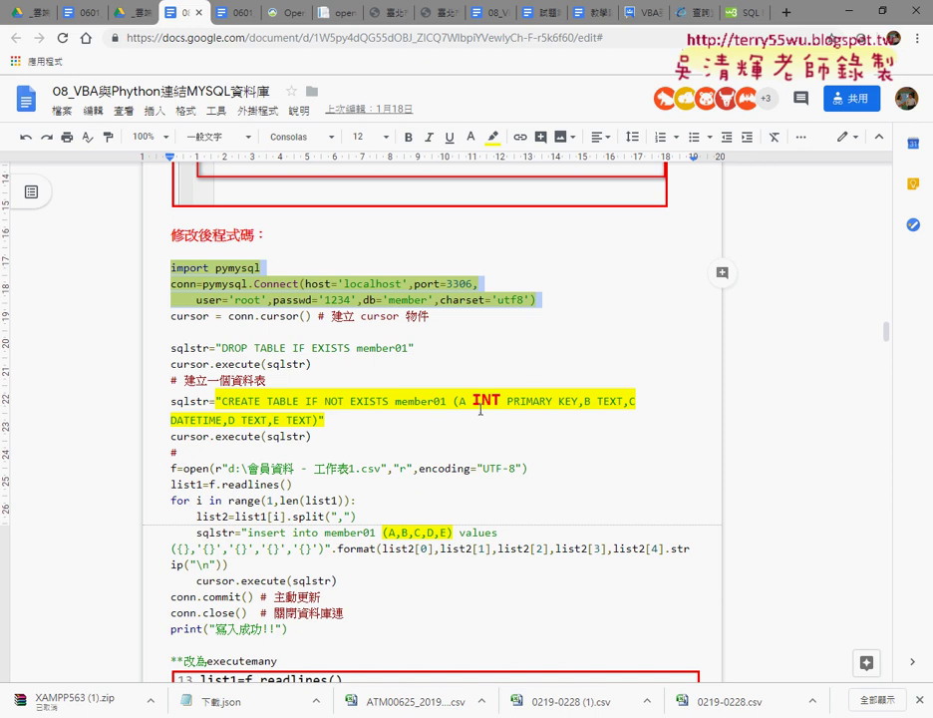
pyautogui.scroll(-3, 481, 410)
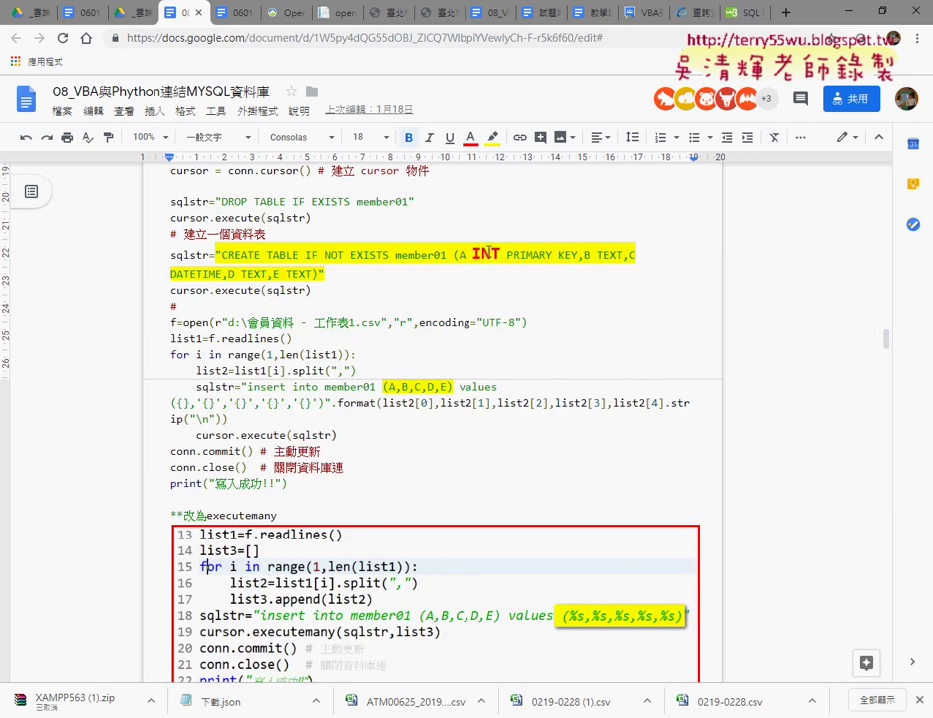
pyautogui.moveTo(473, 254); pyautogui.dragTo(500, 251)
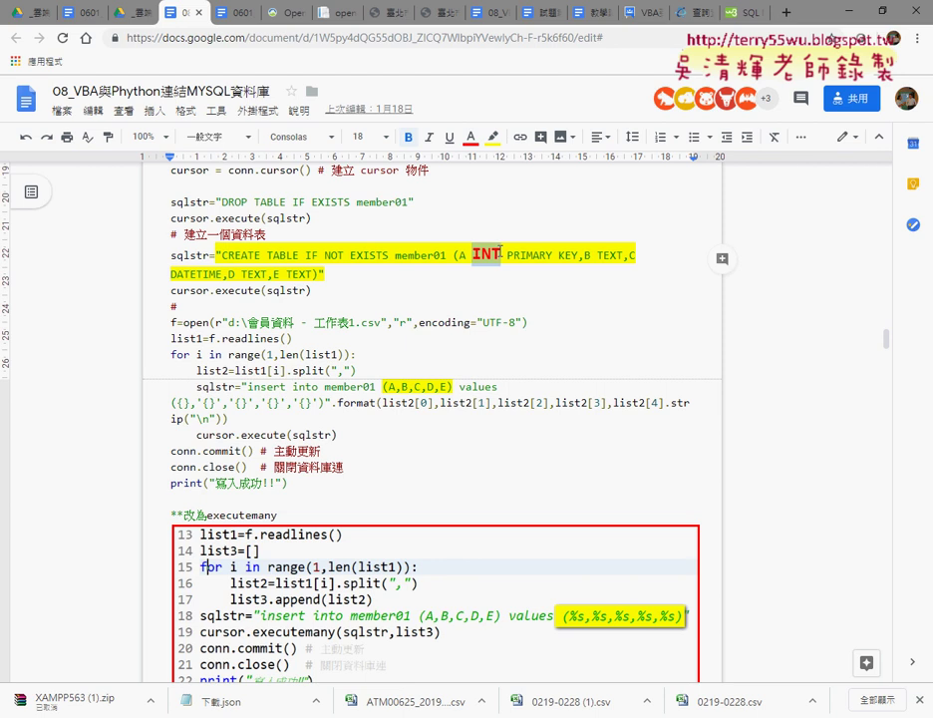
pyautogui.click(463, 256)
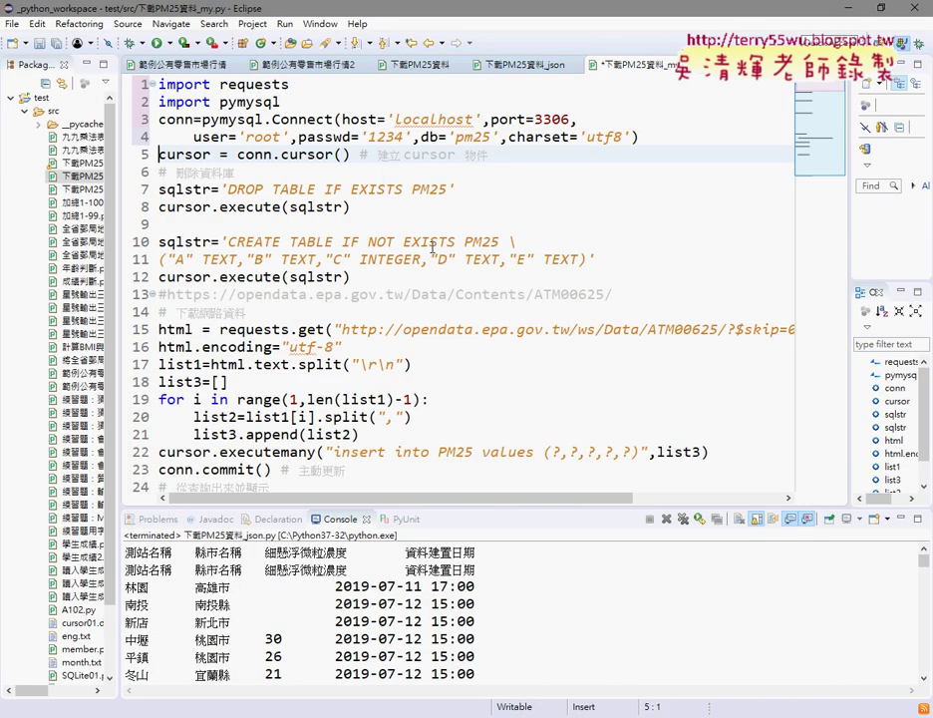
# Clear the stray quotes on line 10 and unquote column names A and B on line 11.
pyautogui.click(168, 259)
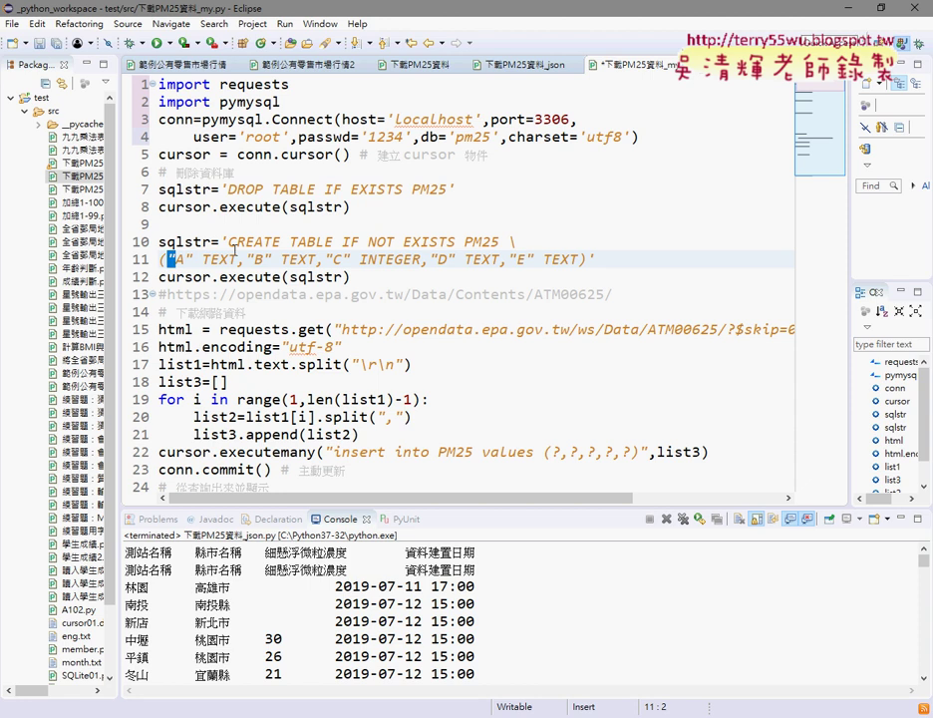
pyautogui.click(223, 242)
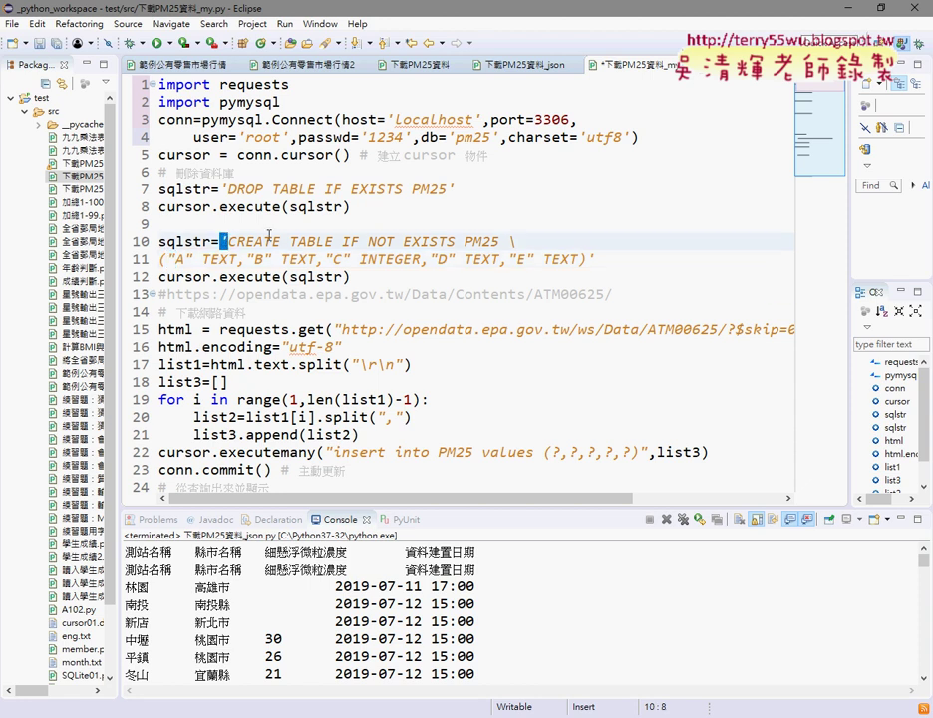
pyautogui.write('""')
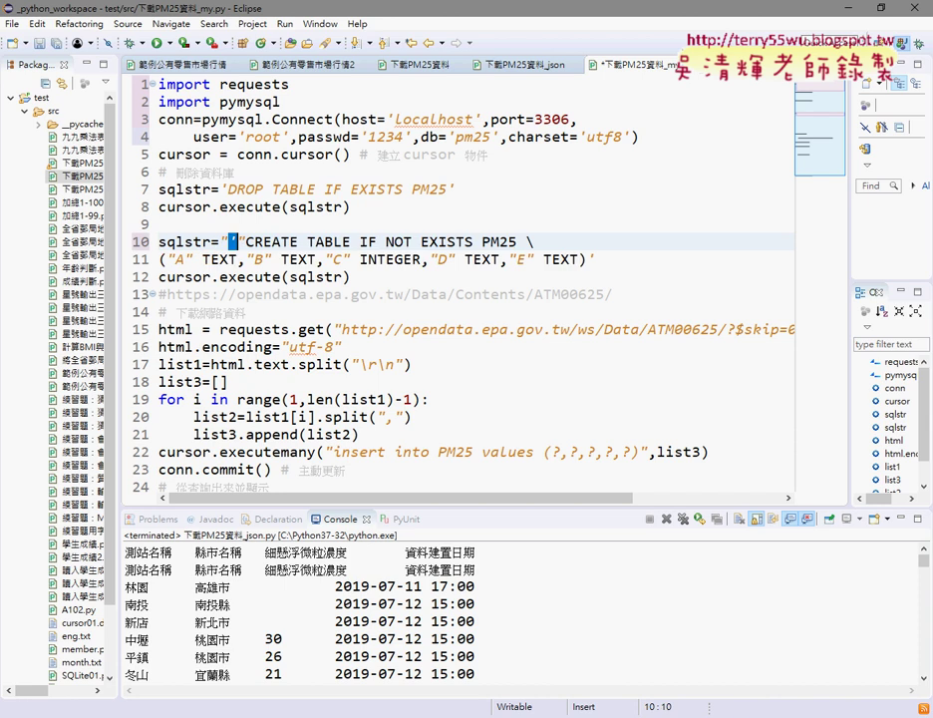
pyautogui.press('BackSpace')
pyautogui.press('BackSpace')
pyautogui.press('Down')
pyautogui.press('End')
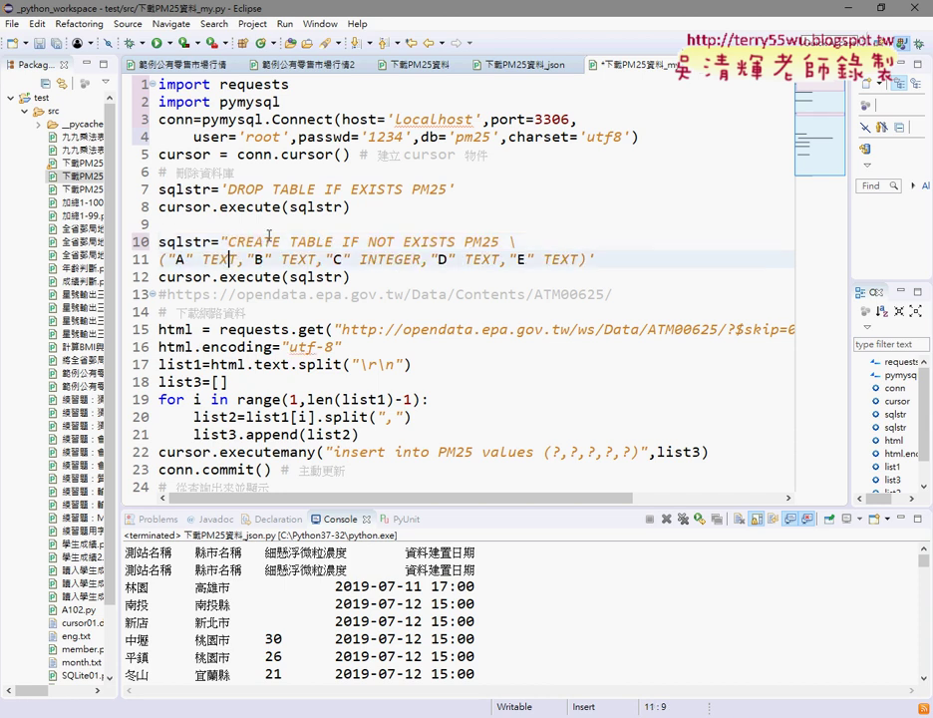
pyautogui.press('BackSpace')
pyautogui.write('"')
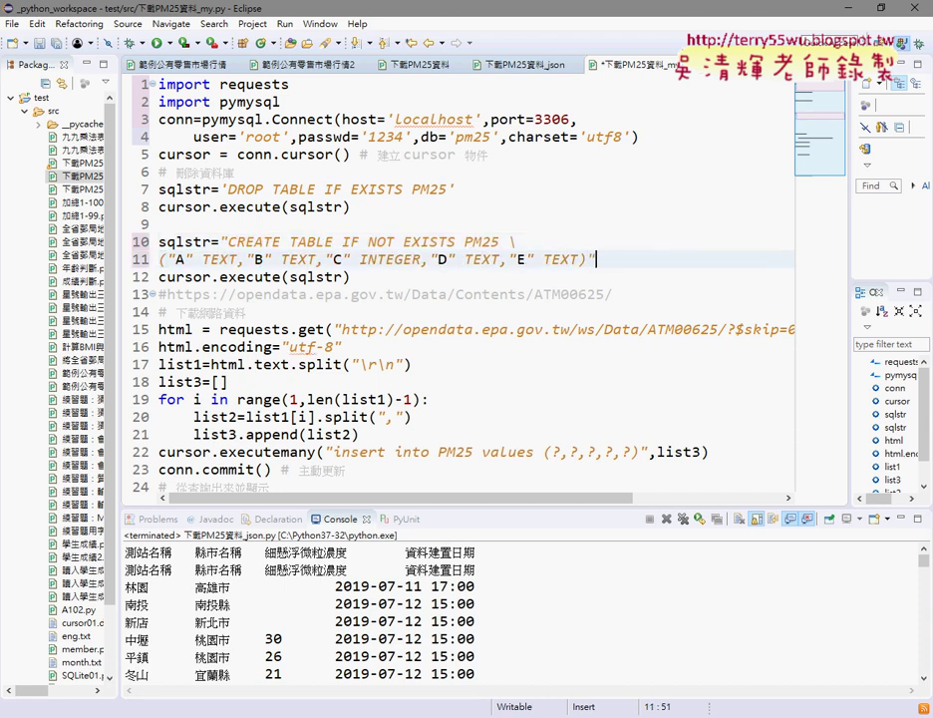
pyautogui.press('Left')
pyautogui.press('Left')
pyautogui.press('Left')
pyautogui.press('Left')
pyautogui.press('Left')
pyautogui.press('Left')
pyautogui.press('Left')
pyautogui.press('Left')
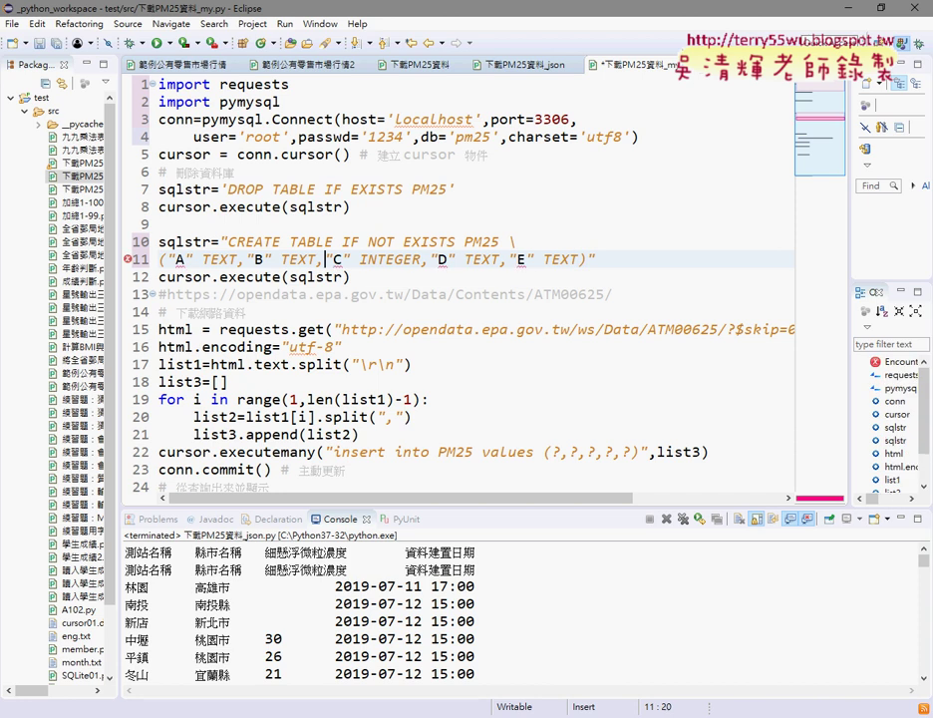
pyautogui.press('Left')
pyautogui.press('Left')
pyautogui.press('Left')
pyautogui.press('BackSpace')
pyautogui.press('Right')
pyautogui.press('Delete')
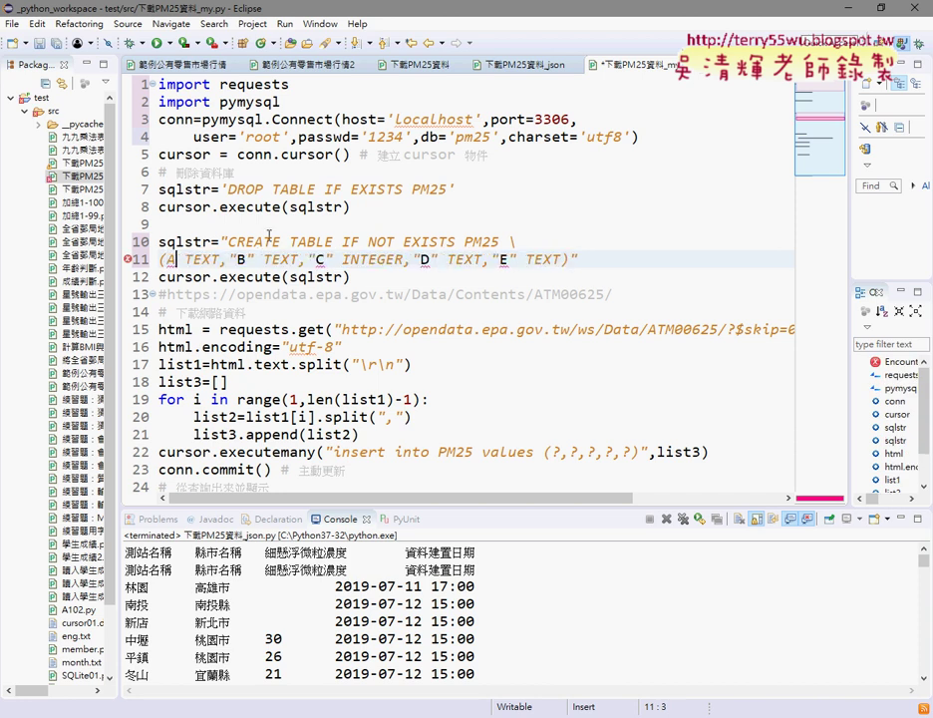
pyautogui.press('Right')
pyautogui.press('Right')
pyautogui.press('Right')
pyautogui.press('Right')
pyautogui.press('Right')
pyautogui.press('Right')
pyautogui.press('Delete')
pyautogui.press('Right')
pyautogui.press('Delete')
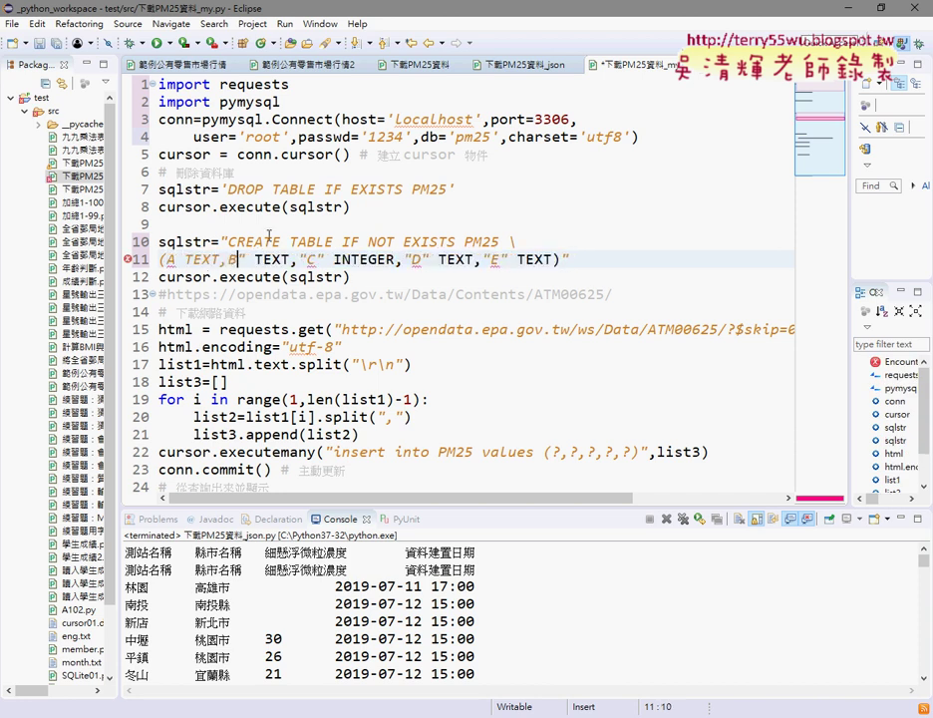
pyautogui.press('Right')
# Unquote columns C, D and E, and shorten column C's INTEGER to INT.
pyautogui.press('Right')
pyautogui.press('Right')
pyautogui.press('Right')
pyautogui.press('Right')
pyautogui.press('Right')
pyautogui.press('Right')
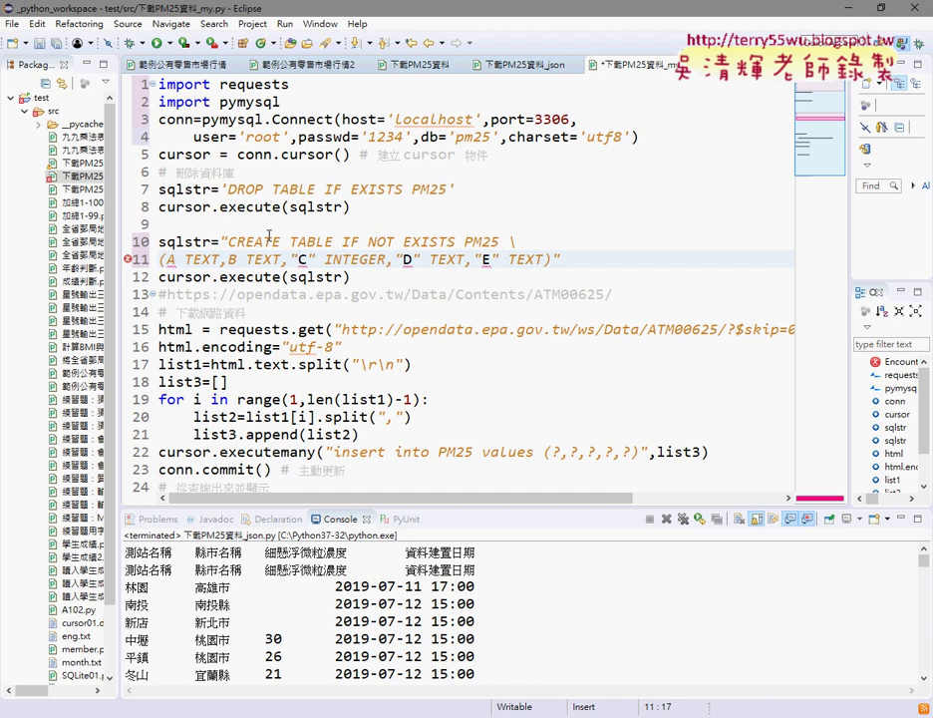
pyautogui.press('BackSpace')
pyautogui.press('Right')
pyautogui.press('Delete')
pyautogui.press('Right')
pyautogui.press('Right')
pyautogui.press('Right')
pyautogui.press('Right')
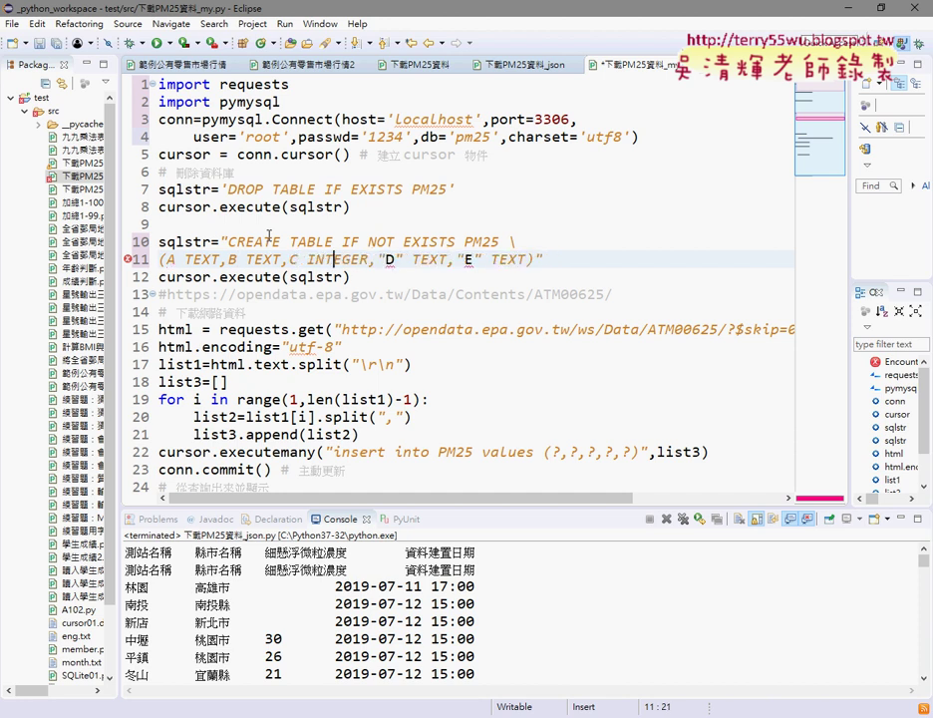
pyautogui.press('Delete')
pyautogui.press('Delete')
pyautogui.press('Delete')
pyautogui.press('Delete')
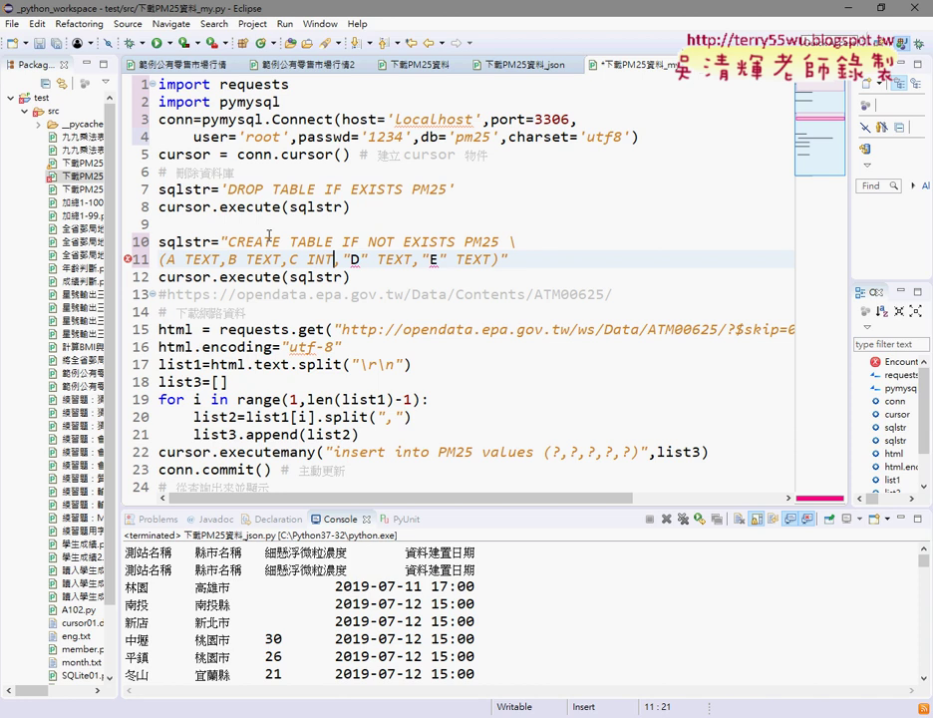
pyautogui.press('Delete')
pyautogui.press('Right')
pyautogui.press('Delete')
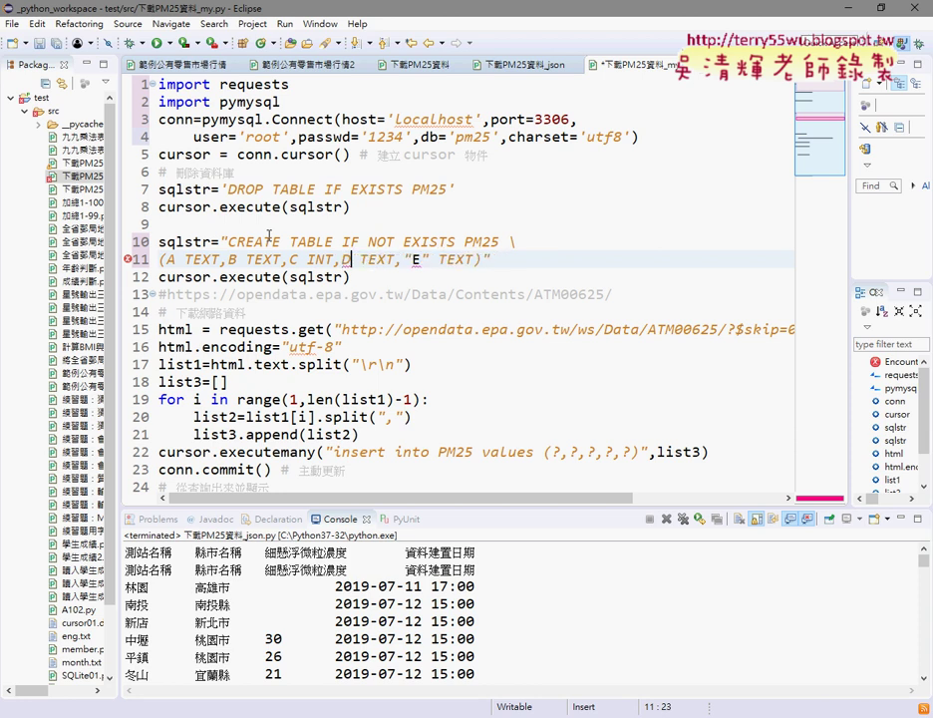
pyautogui.press('Right')
pyautogui.press('Right')
pyautogui.press('Right')
pyautogui.press('Right')
pyautogui.press('Right')
pyautogui.press('Delete')
pyautogui.press('Right')
pyautogui.press('Delete')
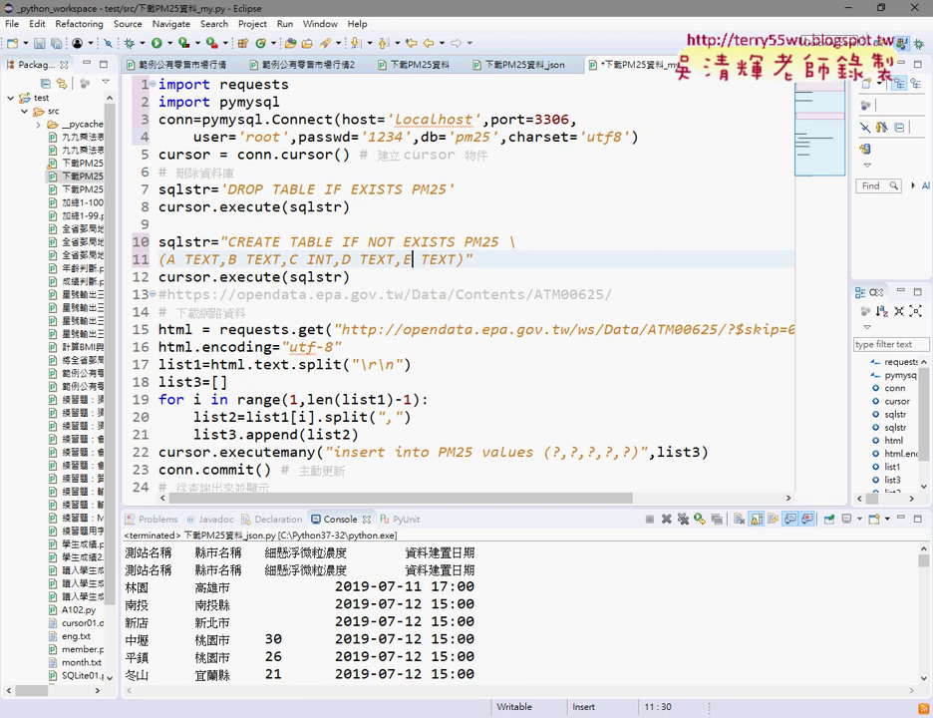
pyautogui.hotkey('alt', 'Tab')
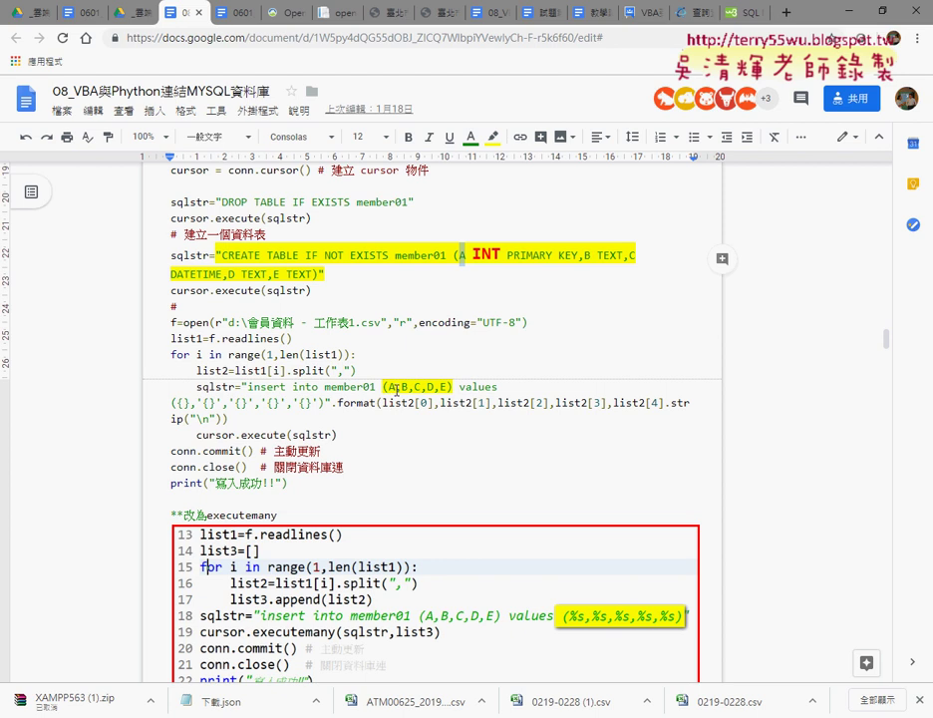
# Review the notes' executemany example with %s placeholders, then minimize Chrome.
pyautogui.scroll(-3, 461, 391)
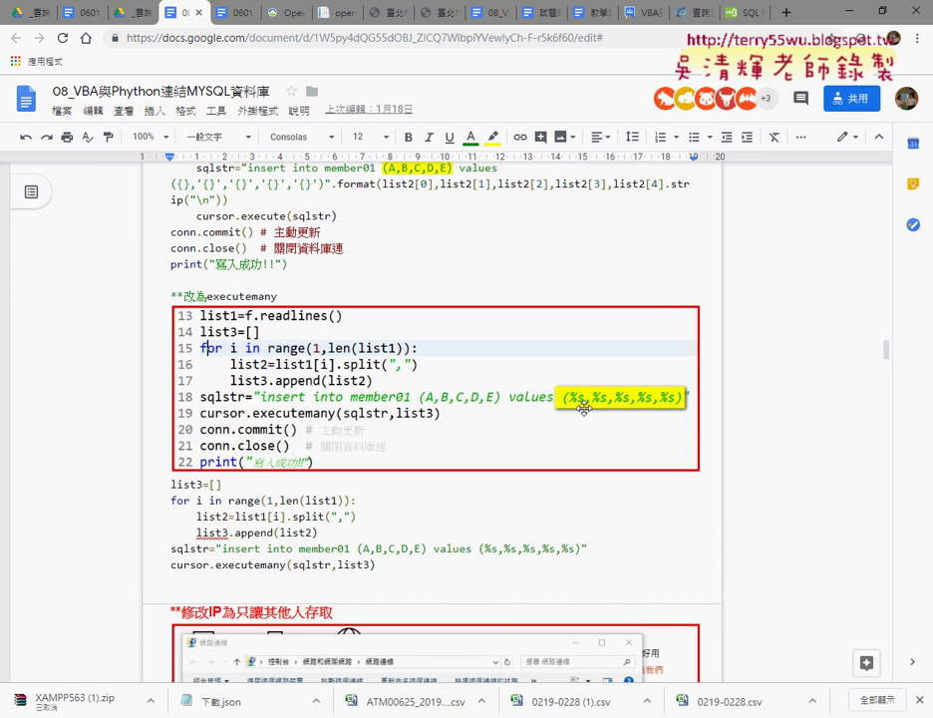
pyautogui.scroll(-1, 585, 407)
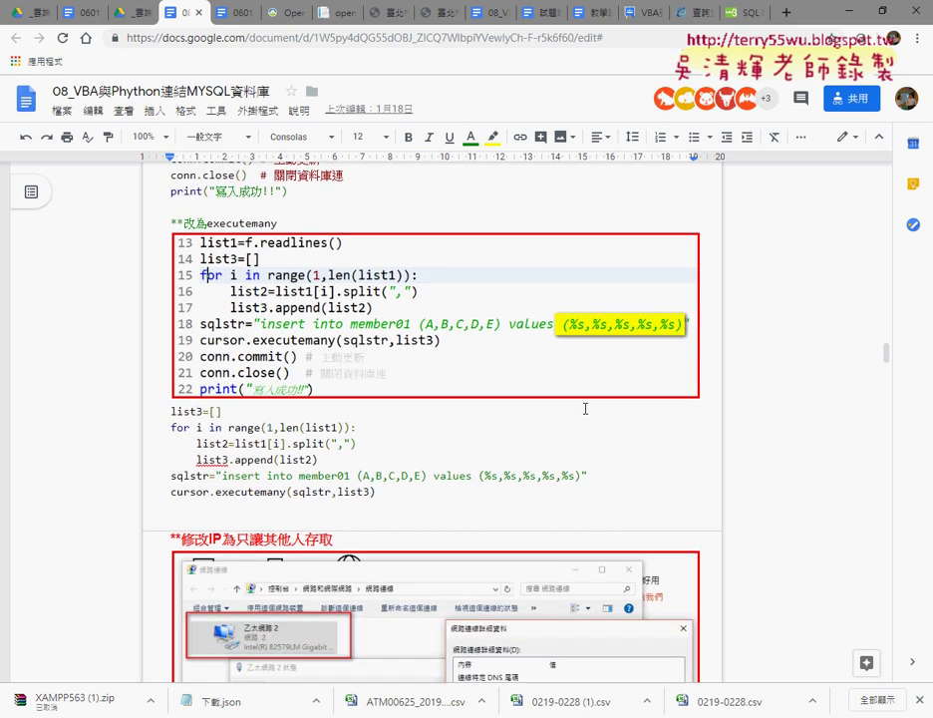
pyautogui.scroll(-1, 584, 408)
pyautogui.scroll(-1, 584, 407)
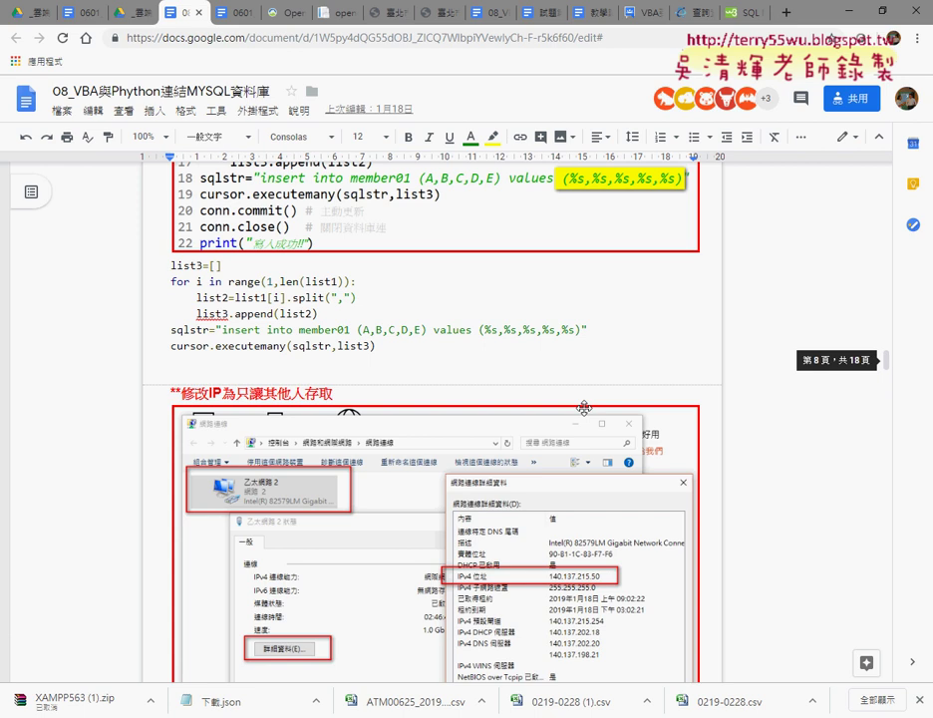
pyautogui.scroll(3, 585, 408)
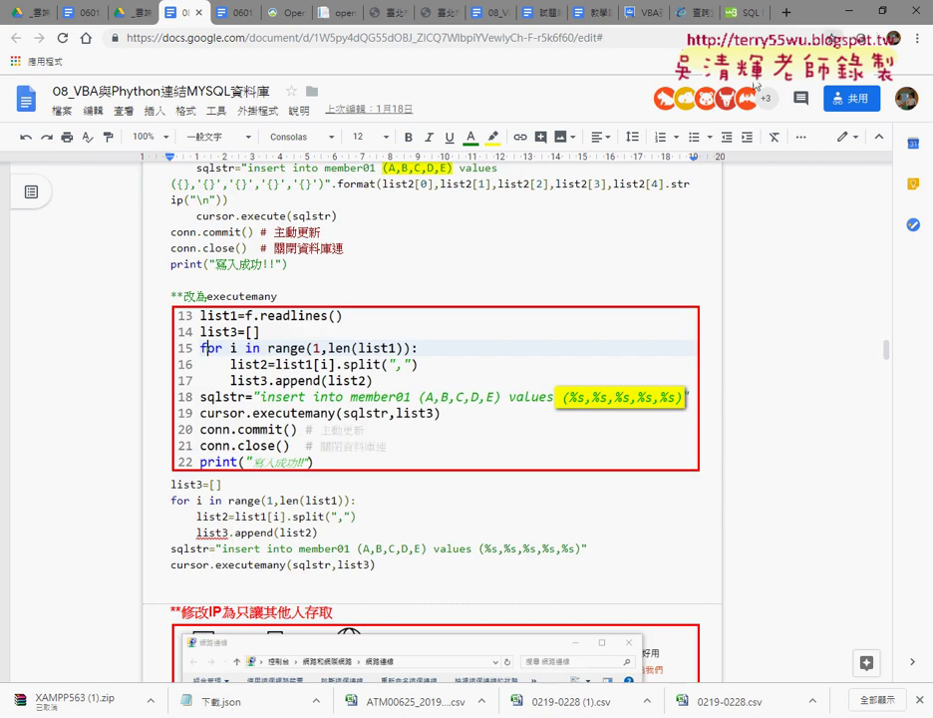
pyautogui.click(848, 14)
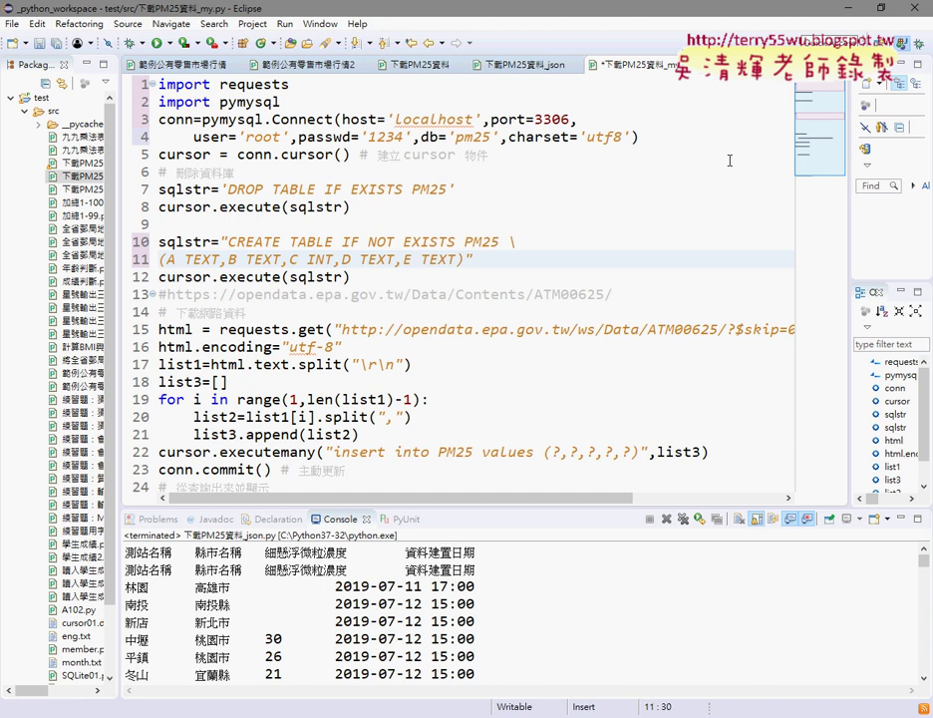
# Save the PM25 script and run it as a Python Run.
pyautogui.scroll(-2, 368, 351)
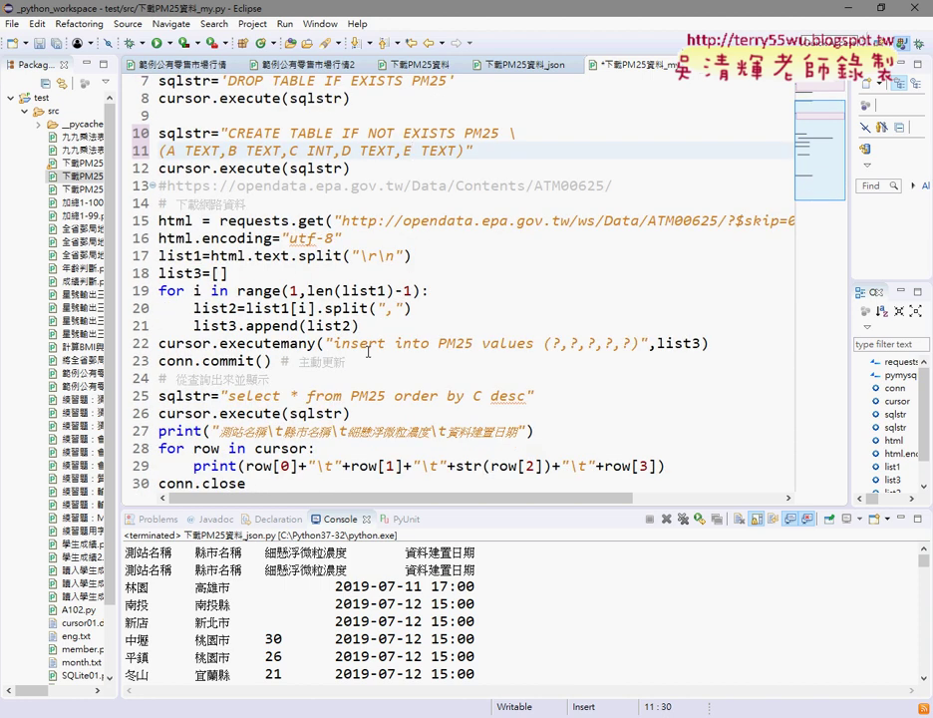
pyautogui.scroll(2, 368, 351)
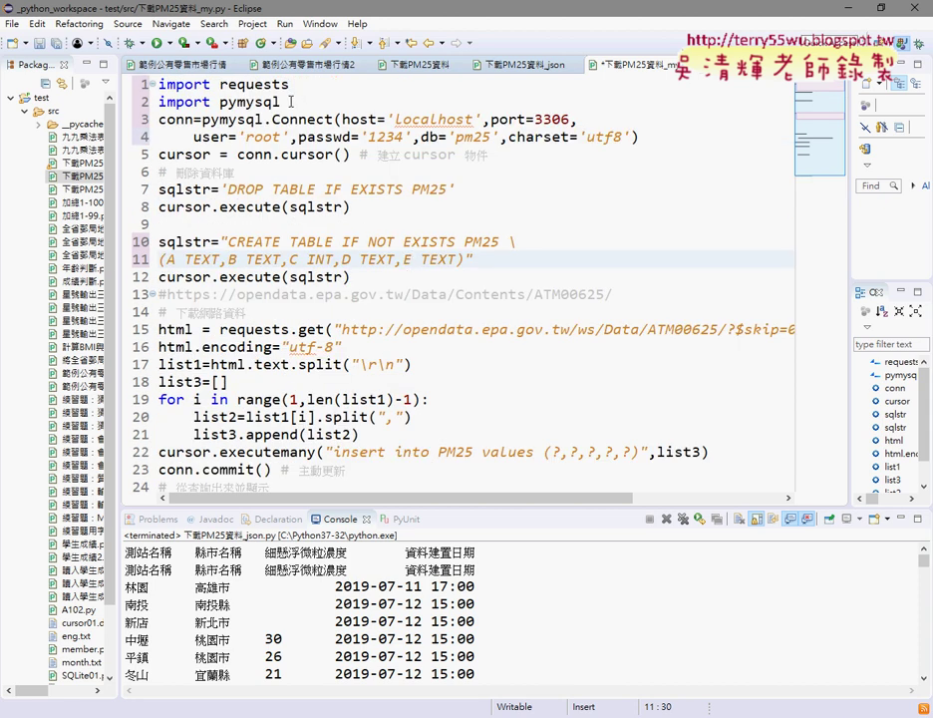
pyautogui.moveTo(299, 102); pyautogui.dragTo(159, 101)
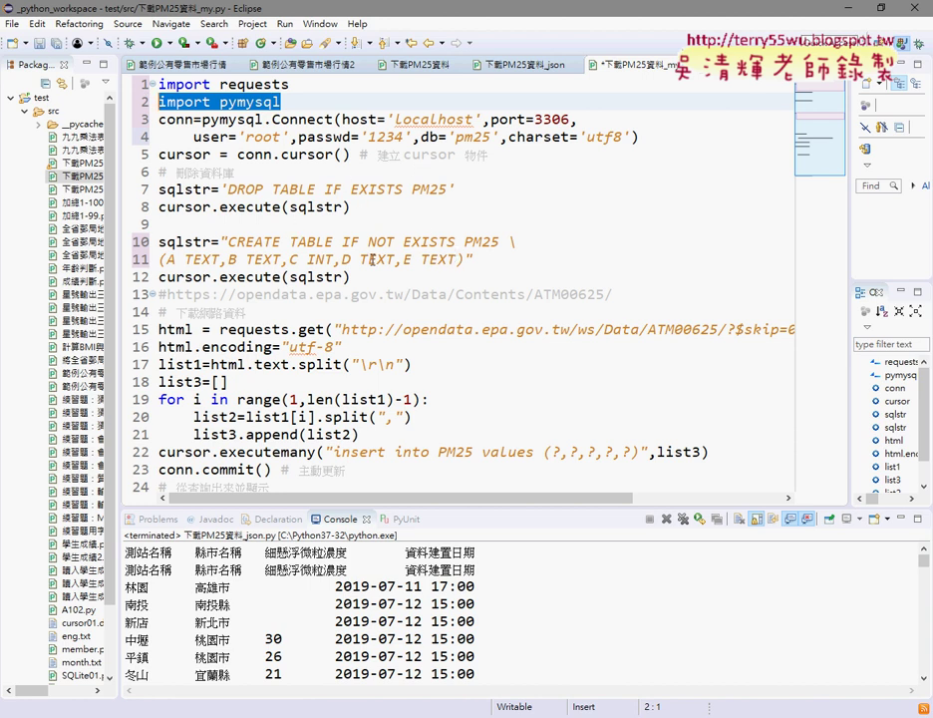
pyautogui.scroll(-2, 354, 199)
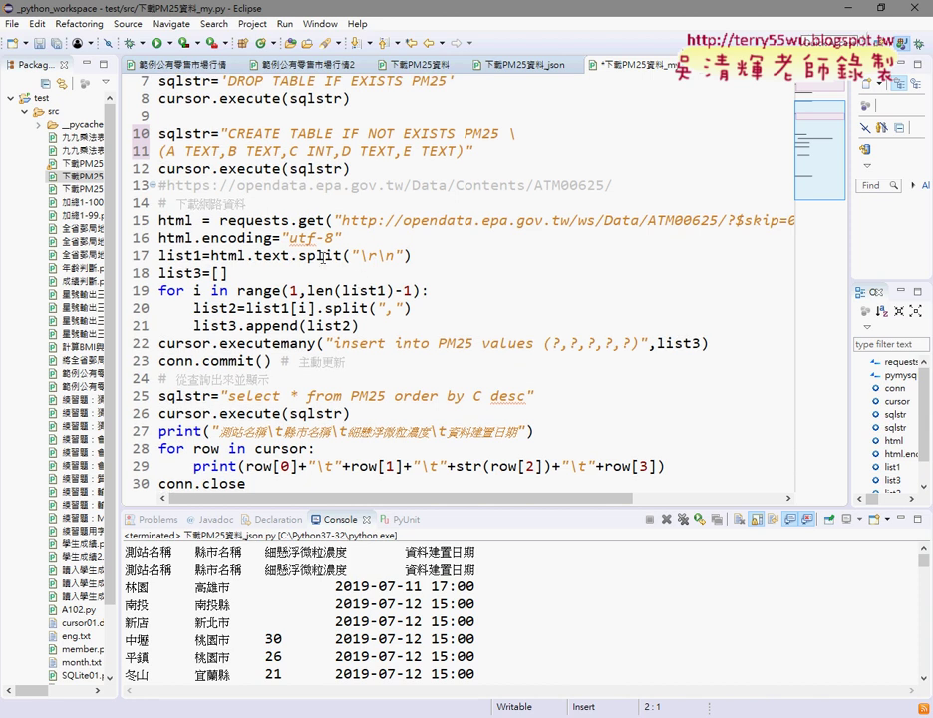
pyautogui.click(160, 45)
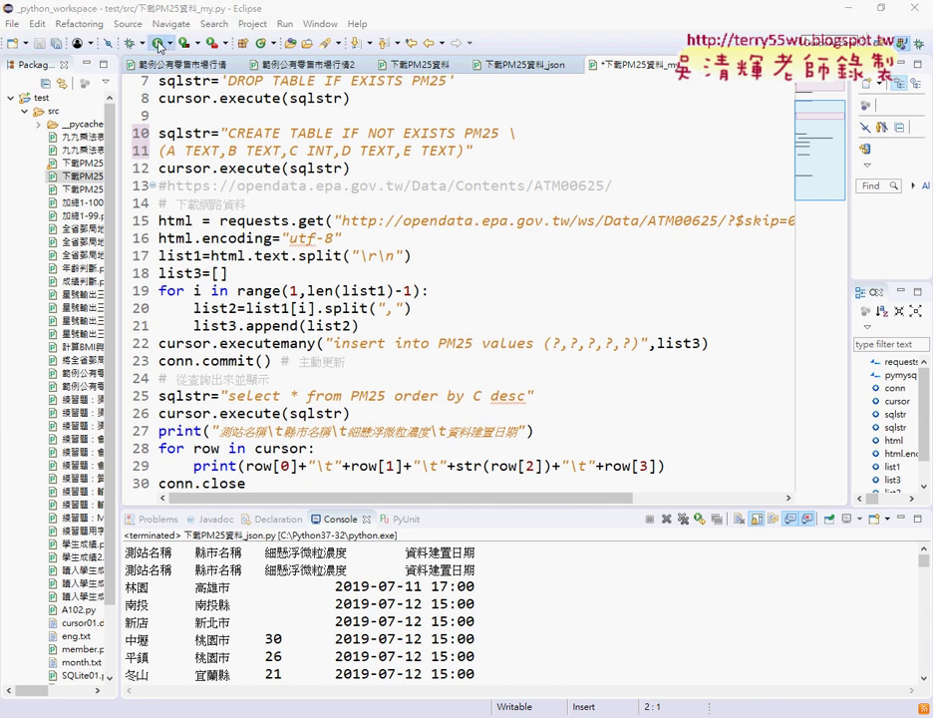
pyautogui.click(422, 205)
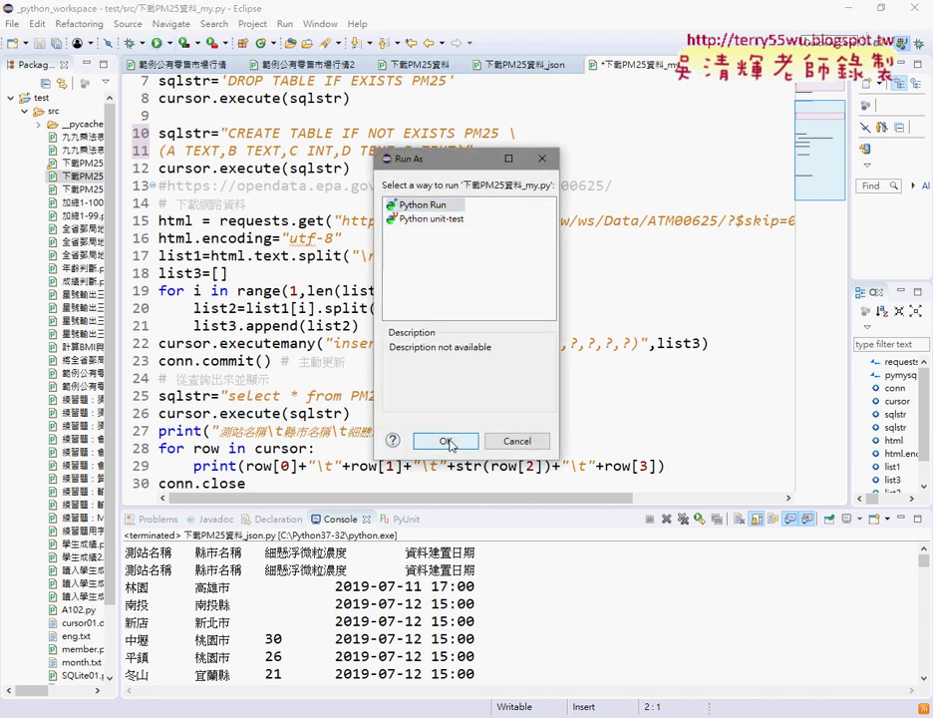
pyautogui.click(446, 442)
pyautogui.click(460, 427)
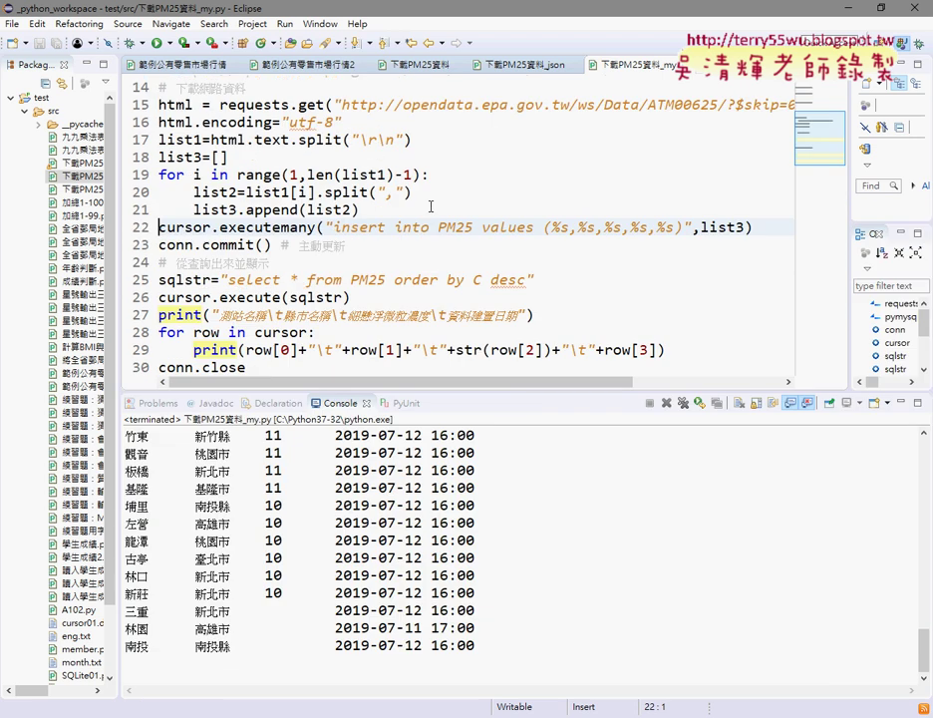
# Inspect the C TEXT column definition and the %s placeholders in the insert statement.
pyautogui.scroll(1, 478, 198)
pyautogui.click(464, 188)
pyautogui.scroll(2, 465, 188)
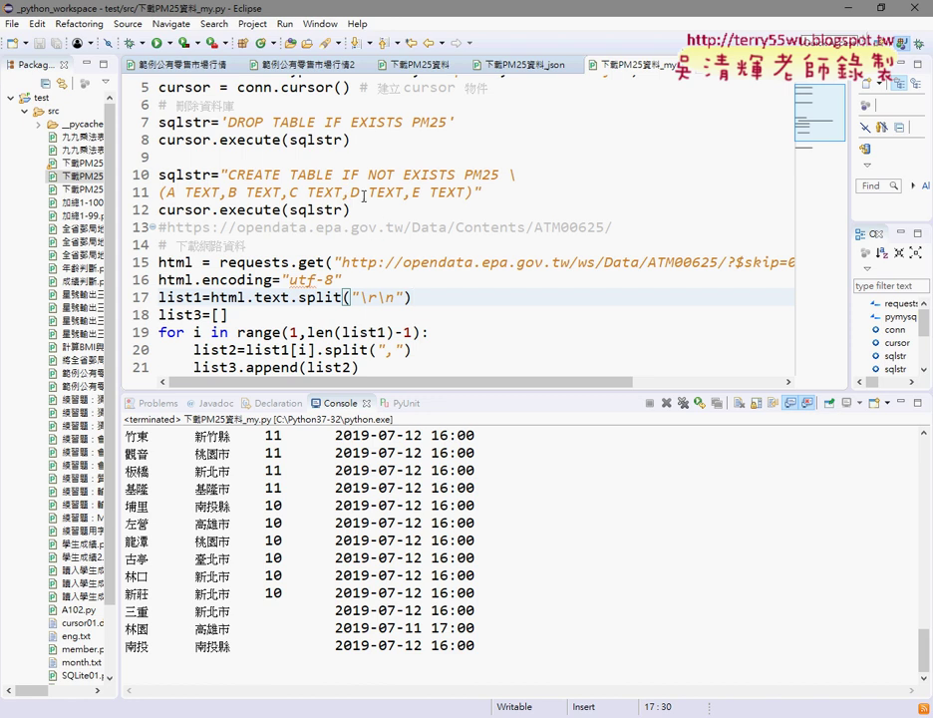
pyautogui.moveTo(290, 193); pyautogui.dragTo(339, 191)
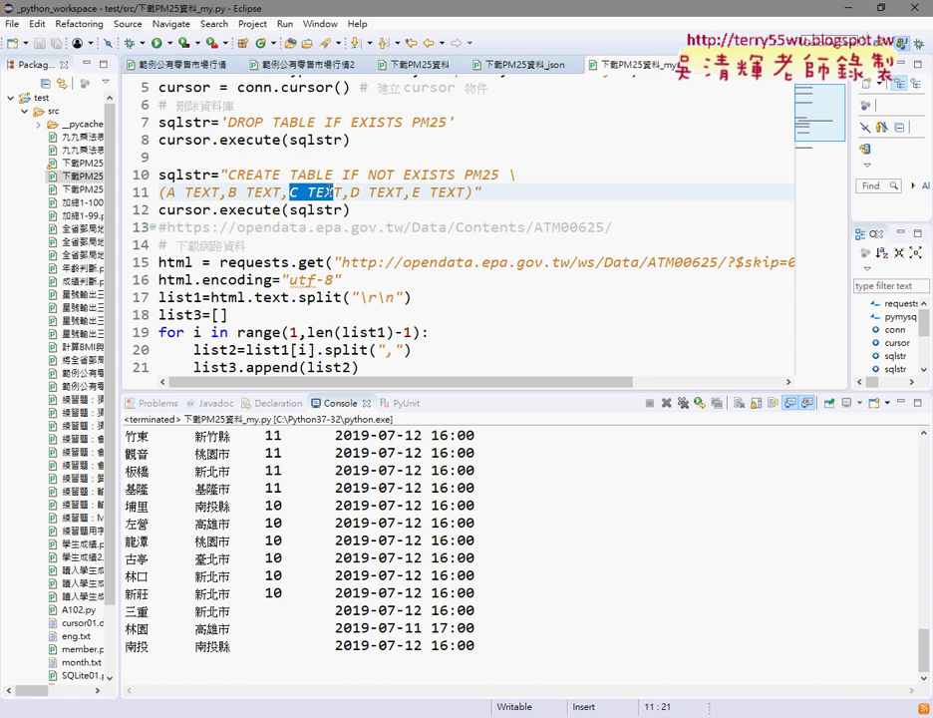
pyautogui.click(340, 192)
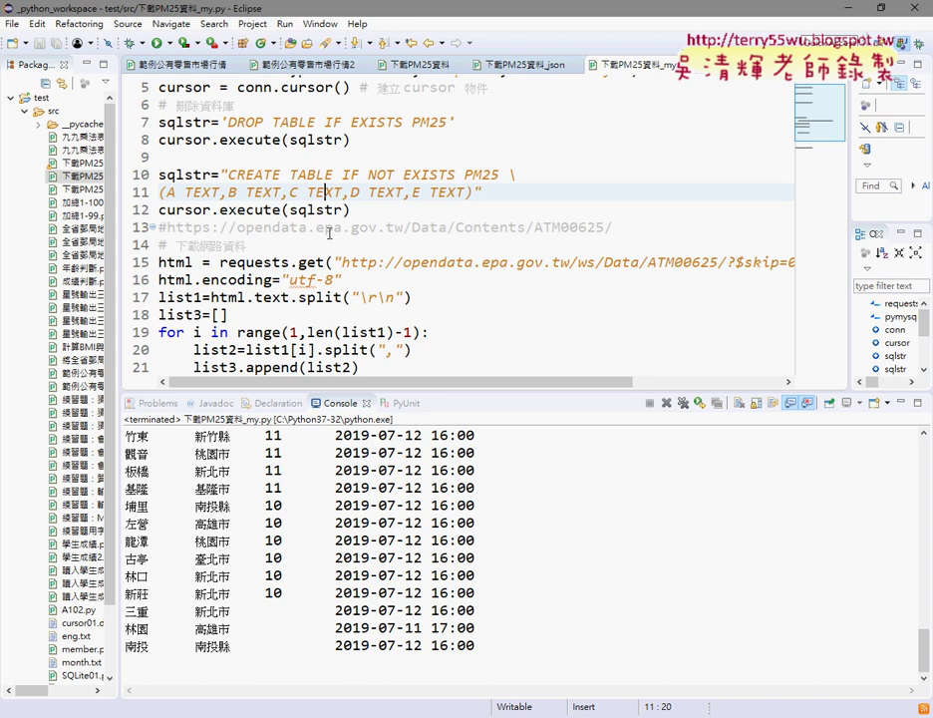
pyautogui.scroll(-3, 329, 232)
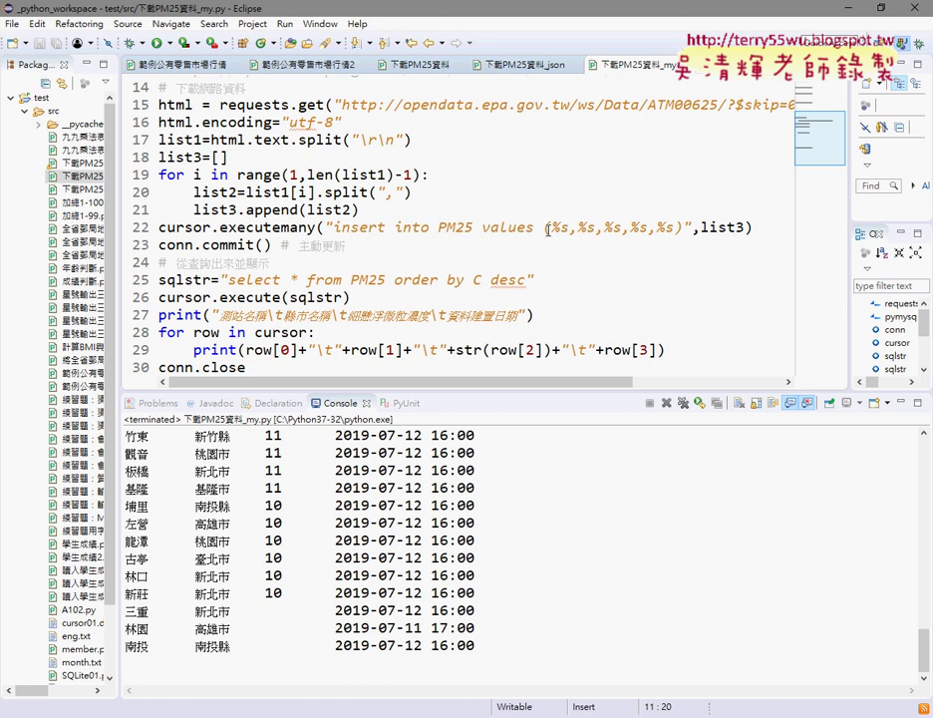
pyautogui.moveTo(552, 229); pyautogui.dragTo(676, 229)
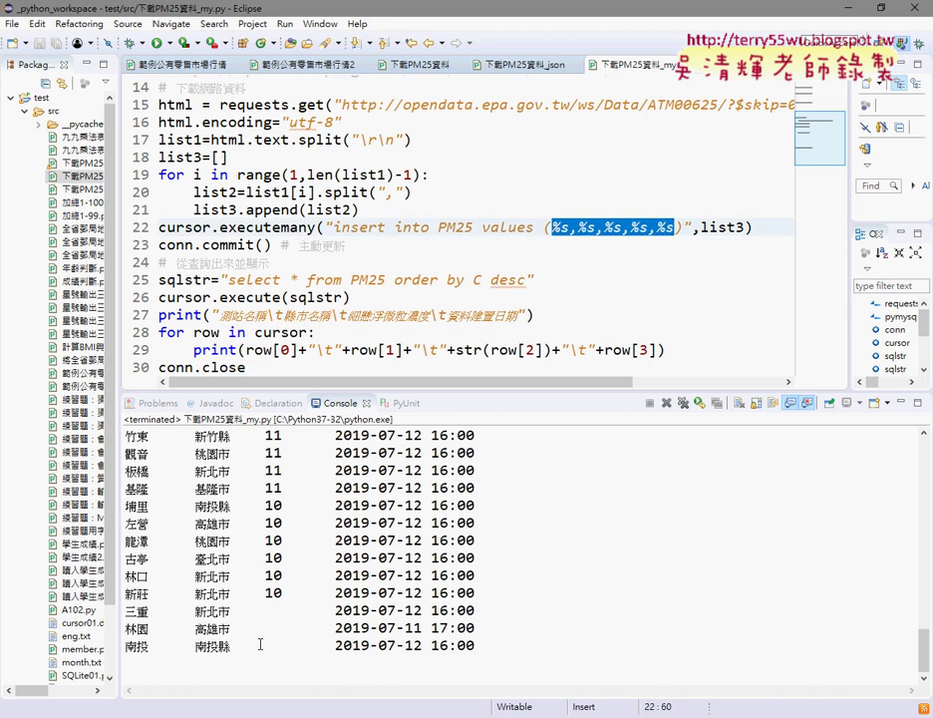
pyautogui.hotkey('alt', 'Tab')
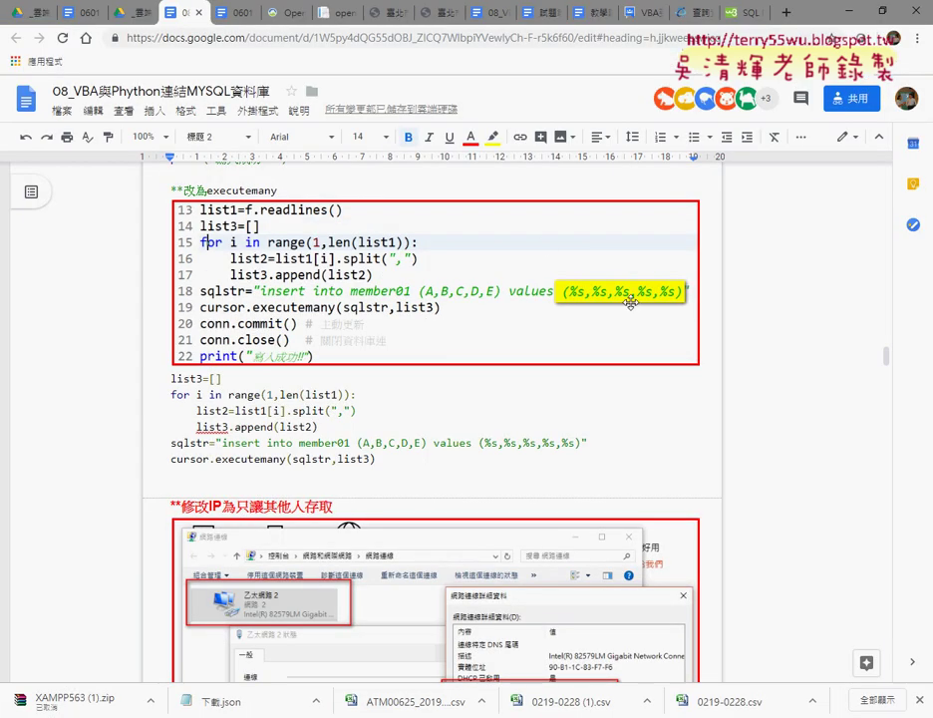
# Widen the executemany code image slightly by dragging its corner handle.
pyautogui.click(630, 302)
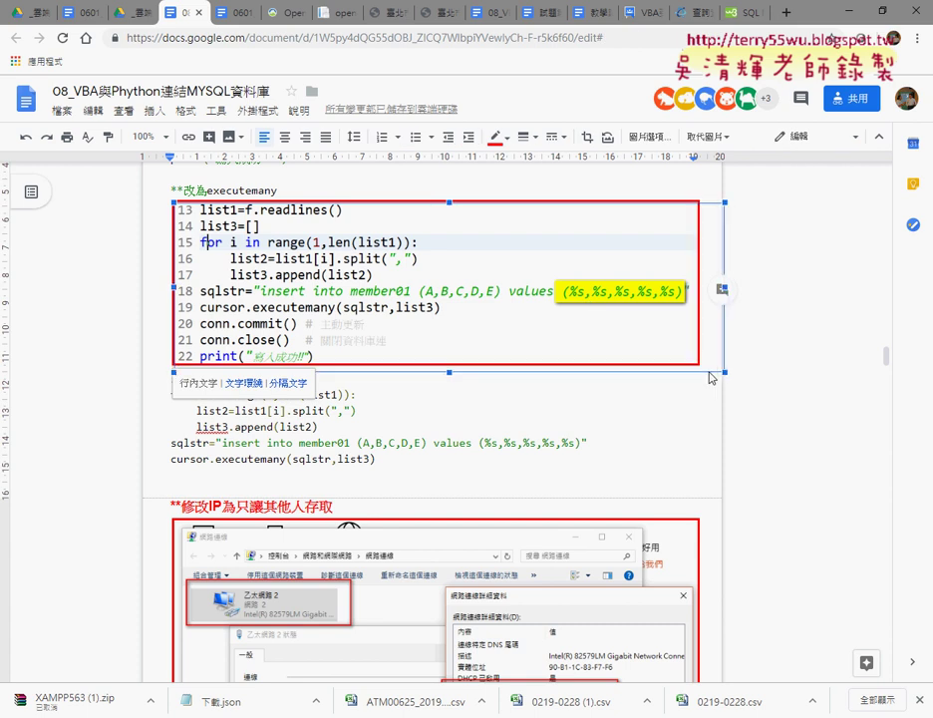
pyautogui.moveTo(713, 377); pyautogui.dragTo(712, 369)
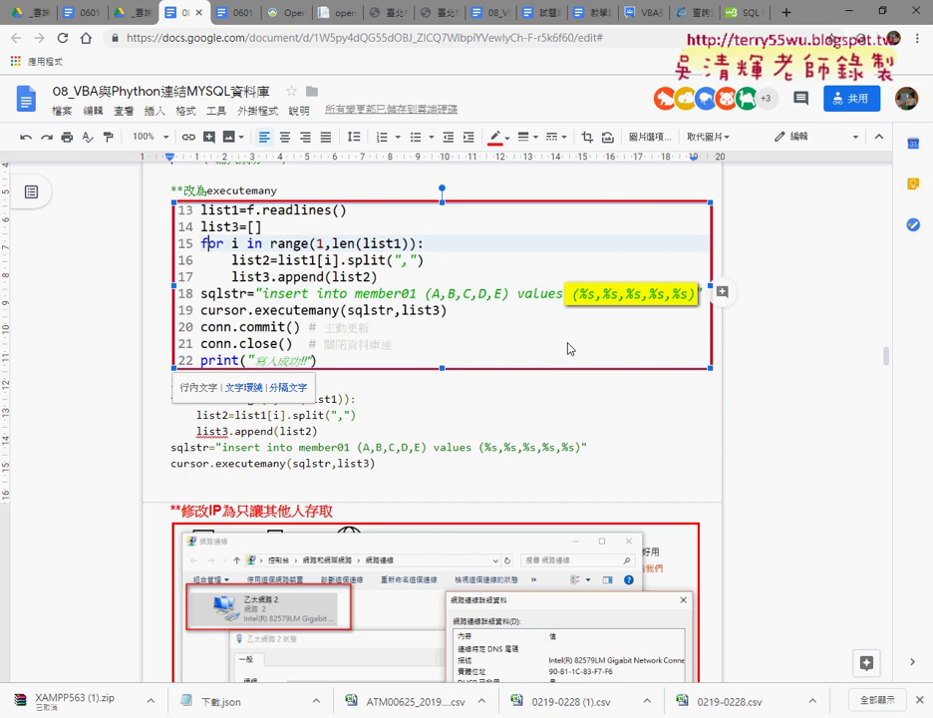
pyautogui.scroll(-3, 571, 348)
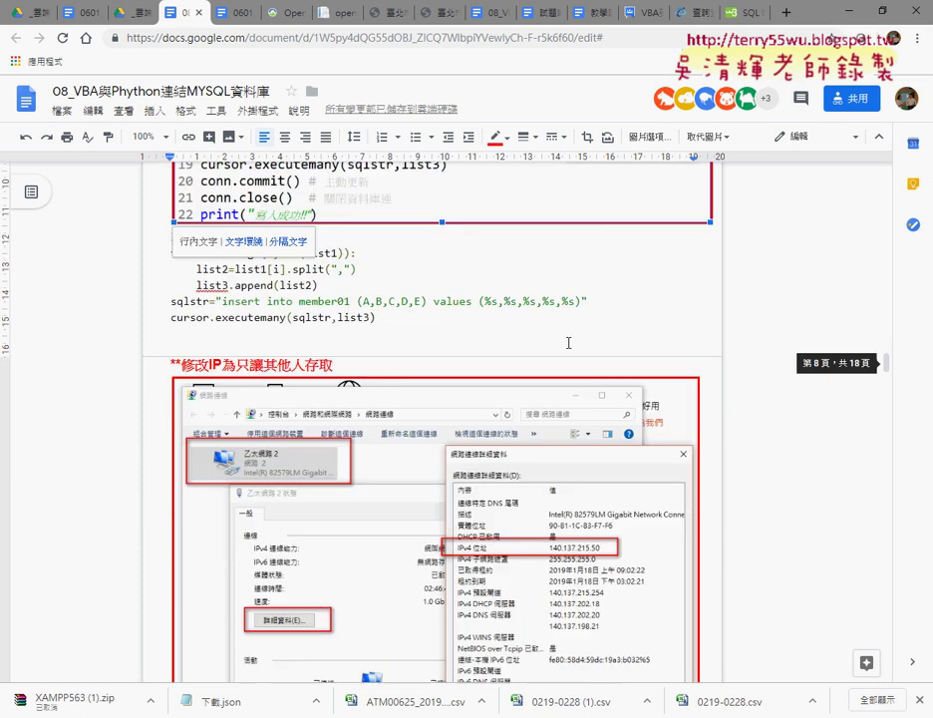
pyautogui.click(461, 313)
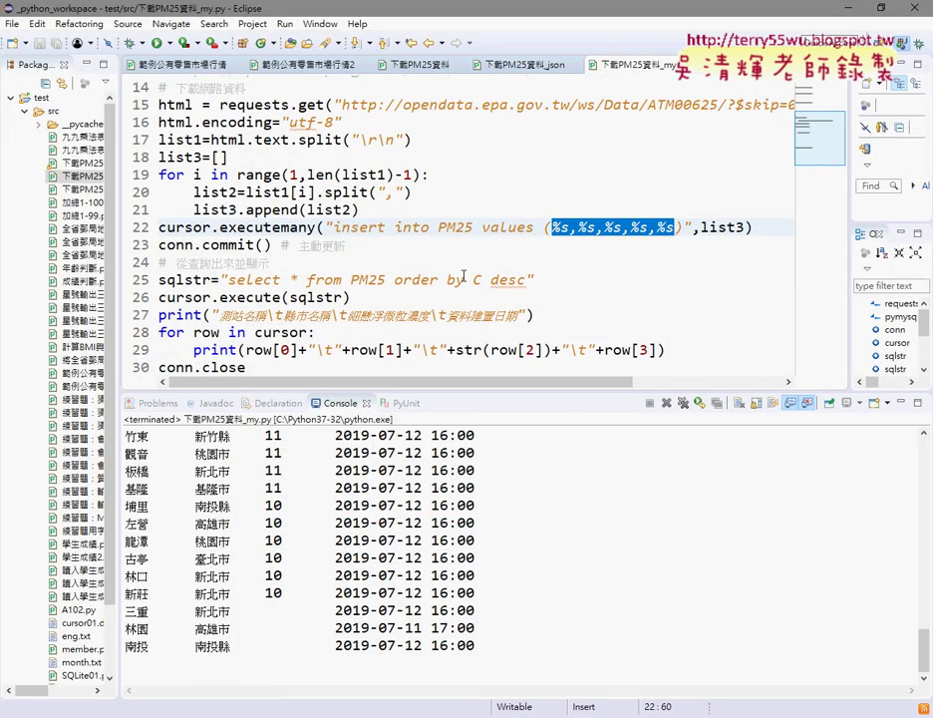
# Enlarge the code editor pane and rerun the PM2.5 script with Ctrl+F11.
pyautogui.click(456, 279)
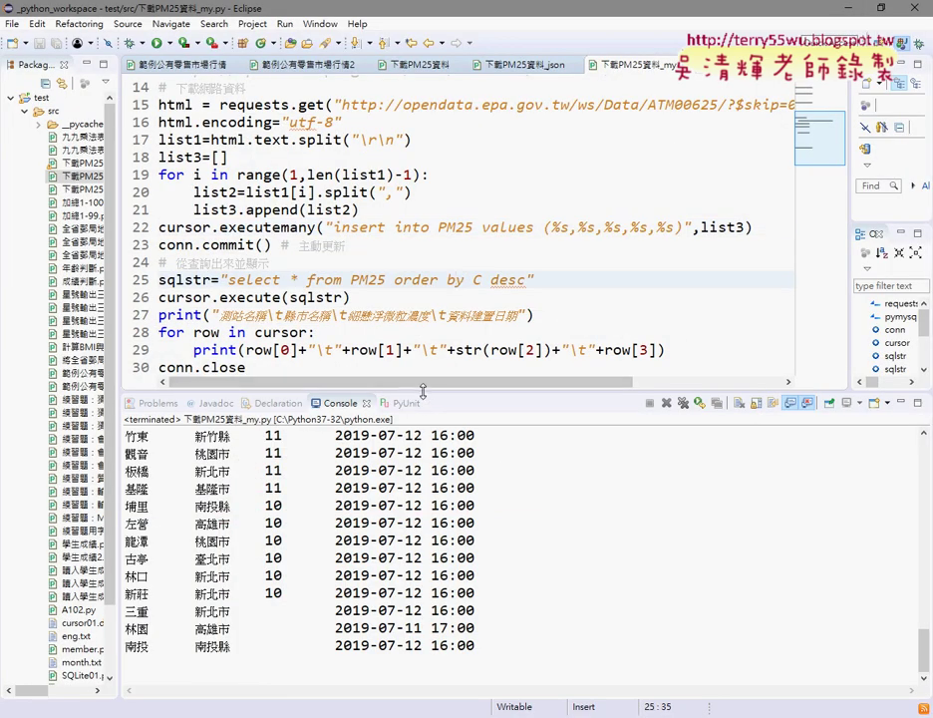
pyautogui.moveTo(423, 392); pyautogui.dragTo(423, 201)
pyautogui.scroll(5, 630, 364)
pyautogui.scroll(5, 621, 339)
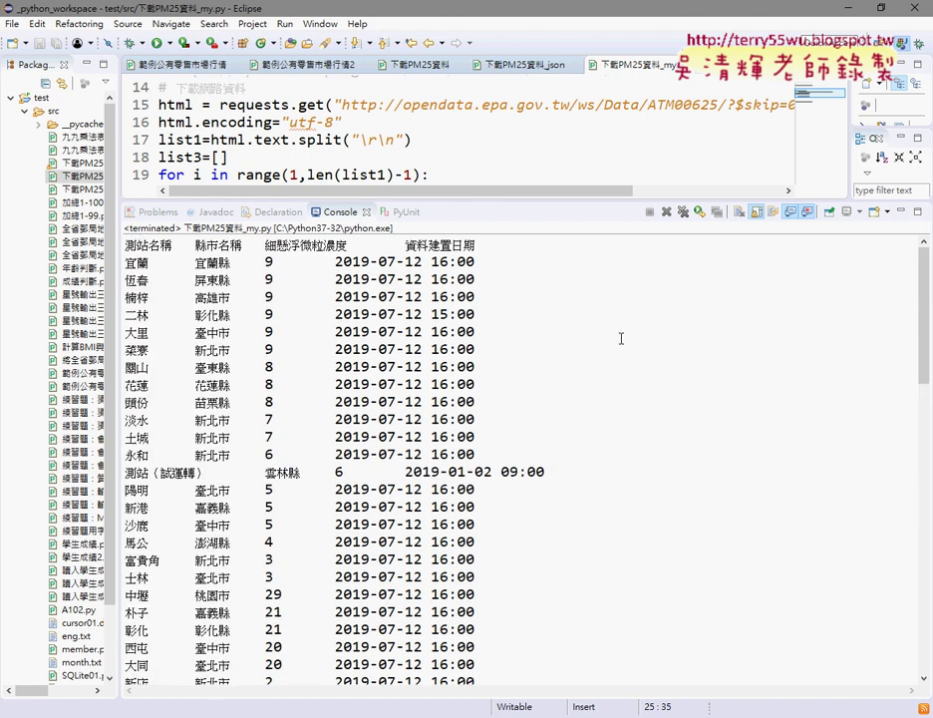
pyautogui.moveTo(419, 200); pyautogui.dragTo(419, 279)
pyautogui.click(405, 191)
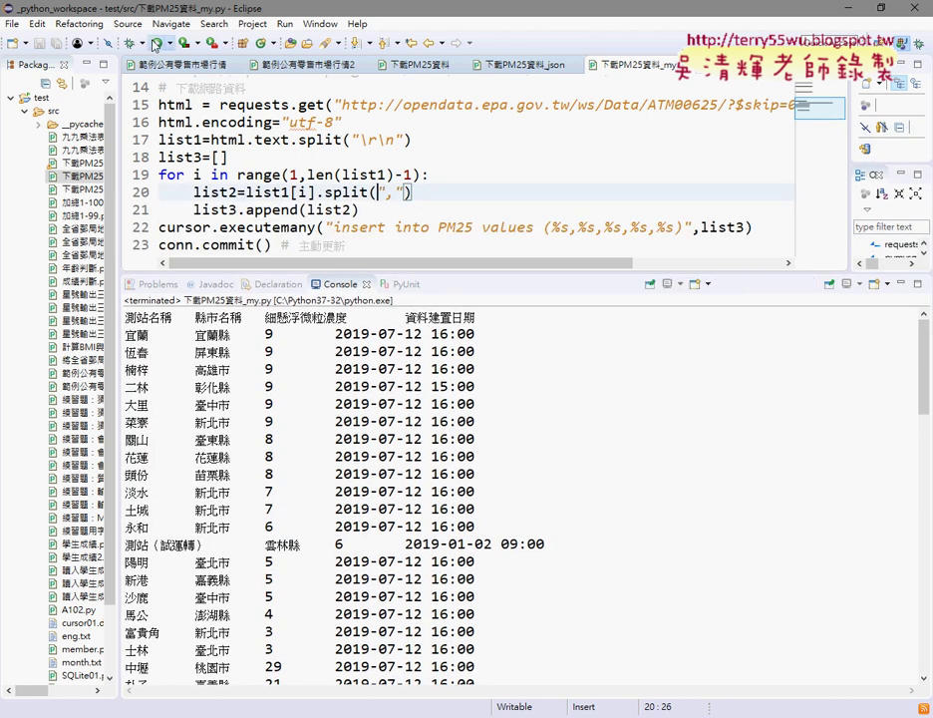
pyautogui.hotkey('ctrl', 'F11')
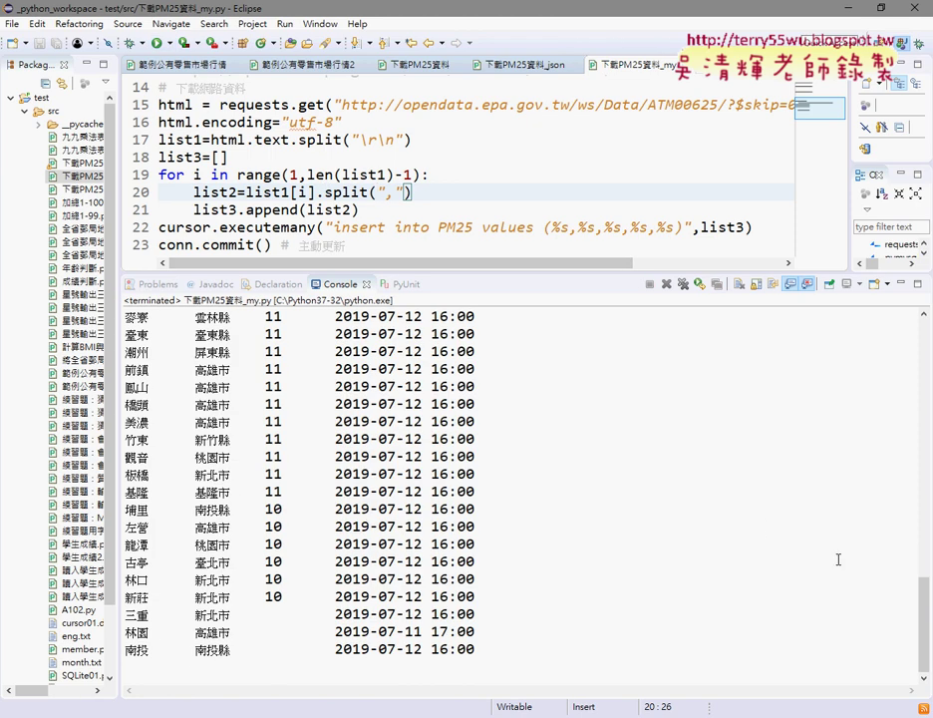
# Scroll the console's station, county, 細懸浮微粒濃度 and date listing.
pyautogui.moveTo(927, 605); pyautogui.dragTo(925, 344)
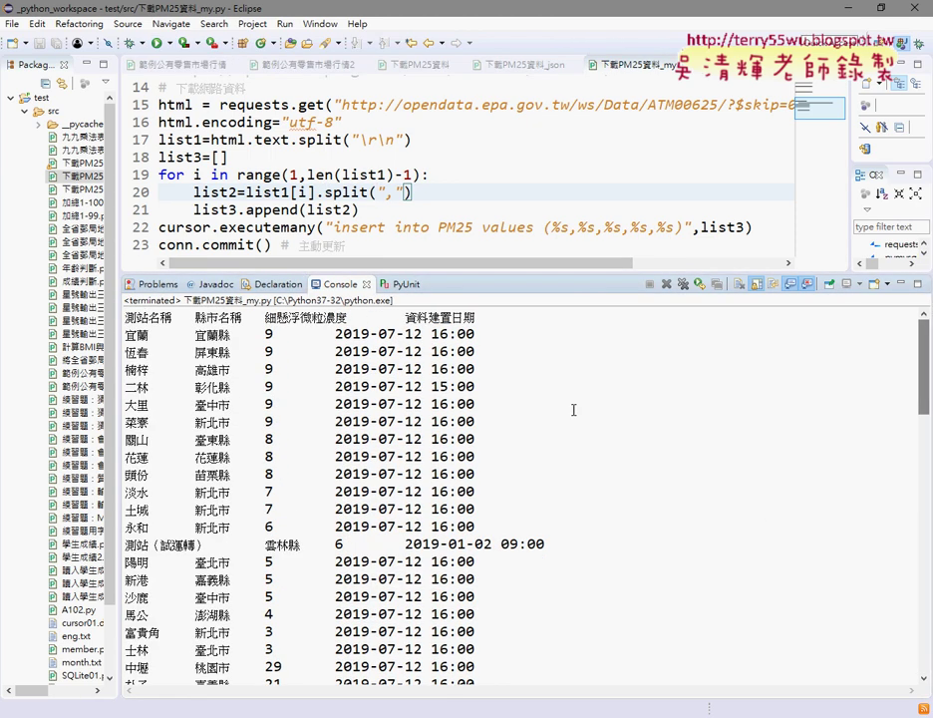
pyautogui.scroll(-5, 564, 429)
pyautogui.scroll(-3, 553, 443)
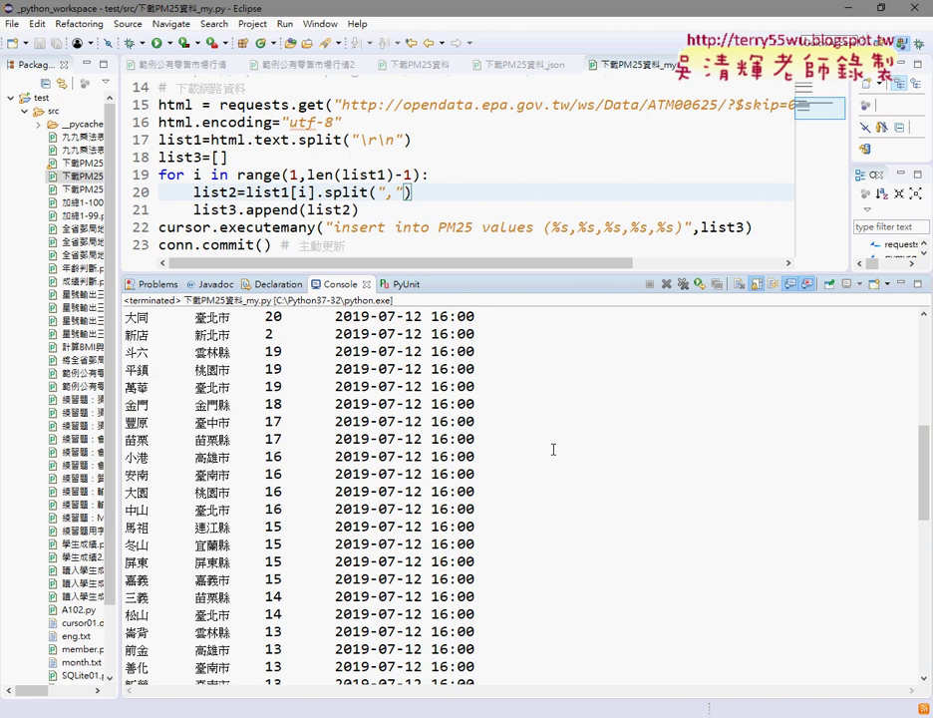
pyautogui.scroll(4, 553, 443)
pyautogui.scroll(-1, 553, 449)
pyautogui.scroll(-3, 554, 450)
pyautogui.scroll(3, 269, 457)
pyautogui.scroll(5, 268, 457)
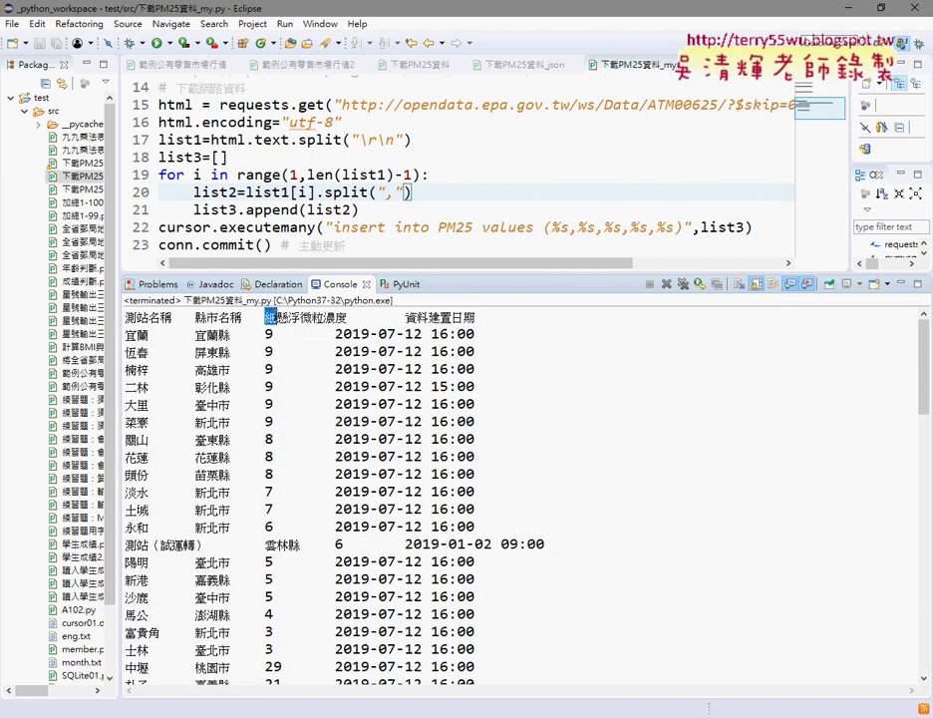
pyautogui.moveTo(268, 317); pyautogui.dragTo(346, 317)
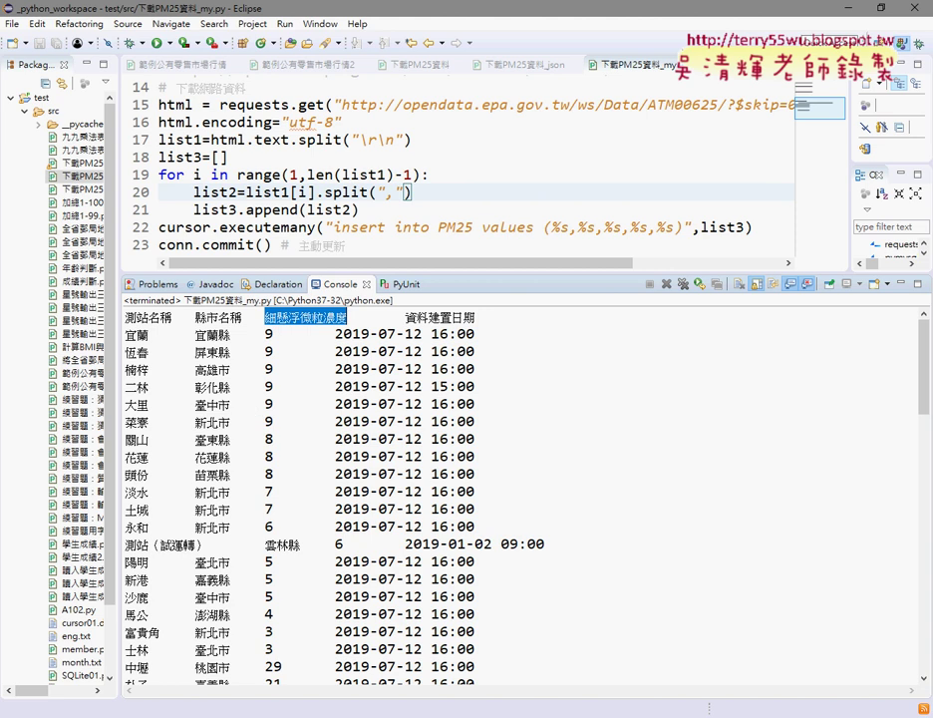
pyautogui.hotkey('alt', 'Tab')
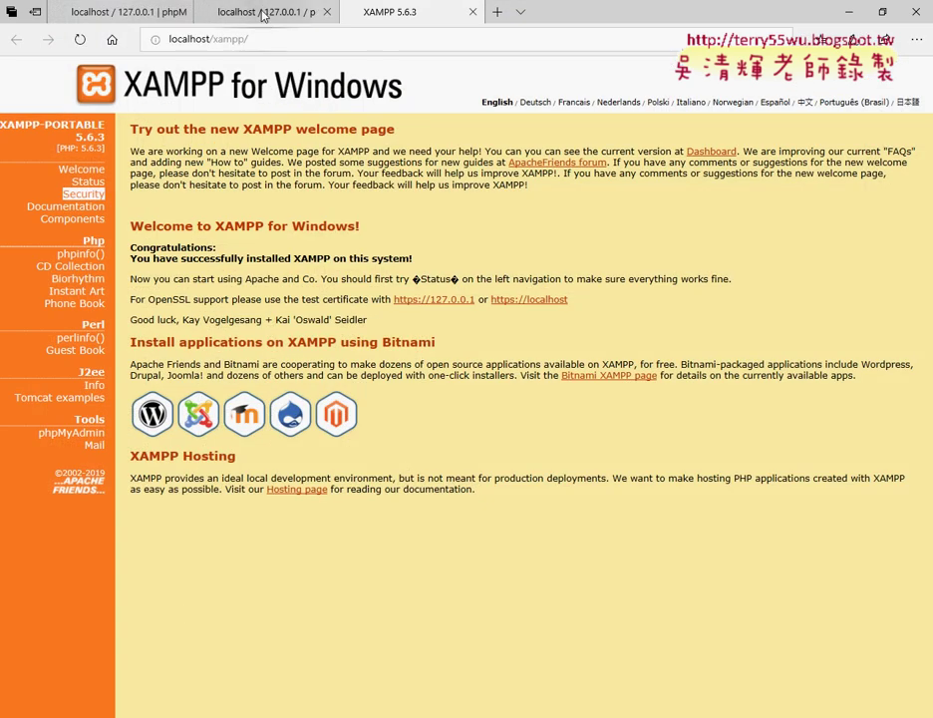
# Browse the pm25 table's 78 station rows, then go back to the server home page.
pyautogui.click(299, 14)
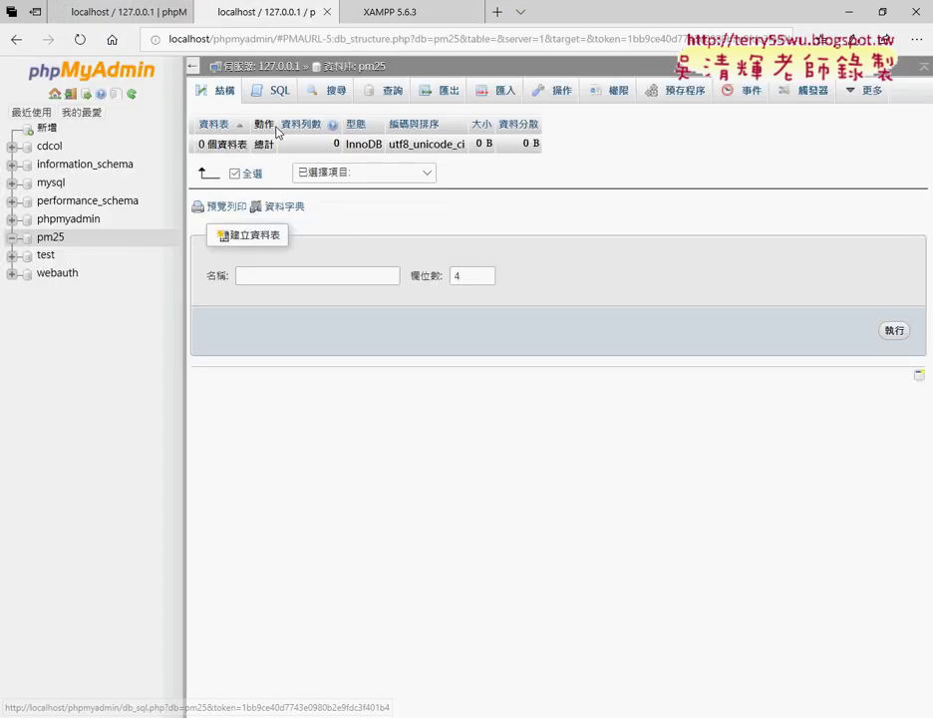
pyautogui.click(49, 238)
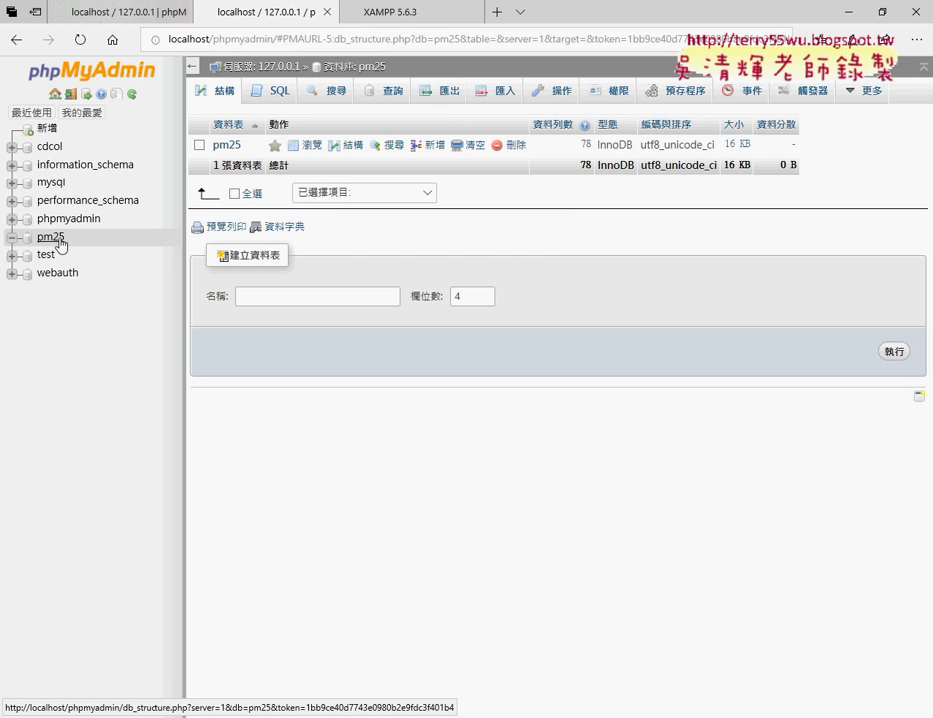
pyautogui.click(228, 146)
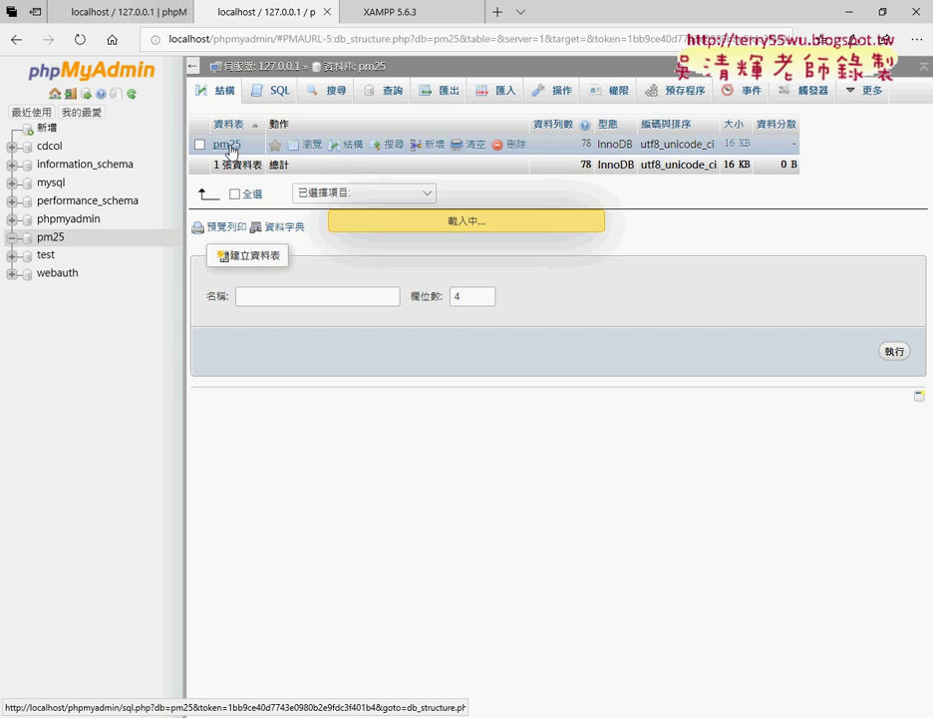
pyautogui.scroll(-3, 367, 379)
pyautogui.scroll(3, 367, 379)
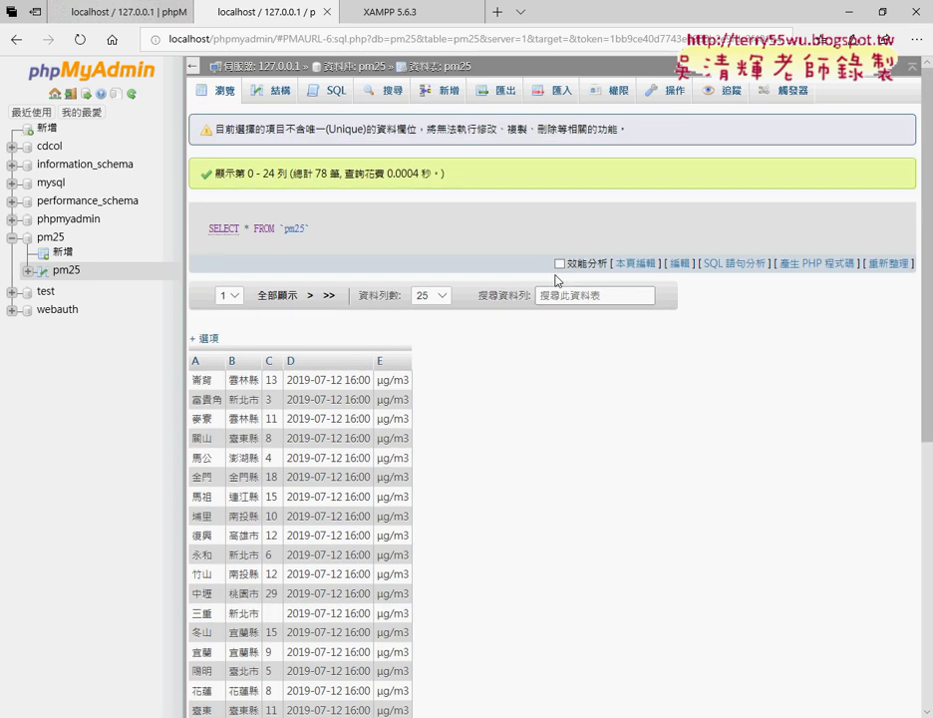
pyautogui.click(67, 271)
pyautogui.click(223, 98)
pyautogui.click(57, 94)
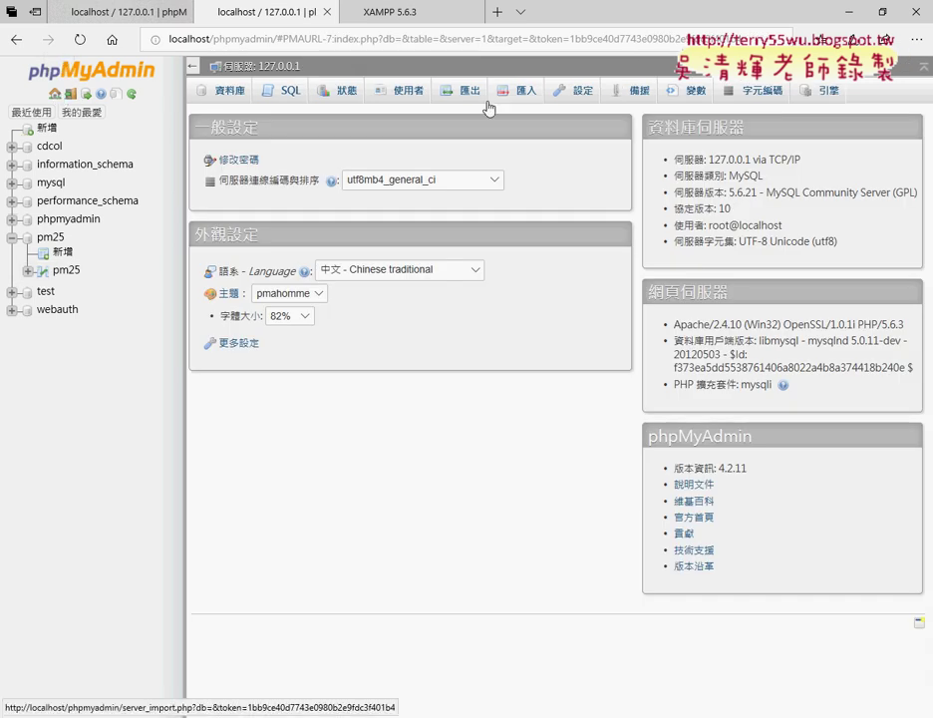
# Browse the 設定 功能 and 主面板 settings, then open the 更多設定 settings management page.
pyautogui.click(583, 91)
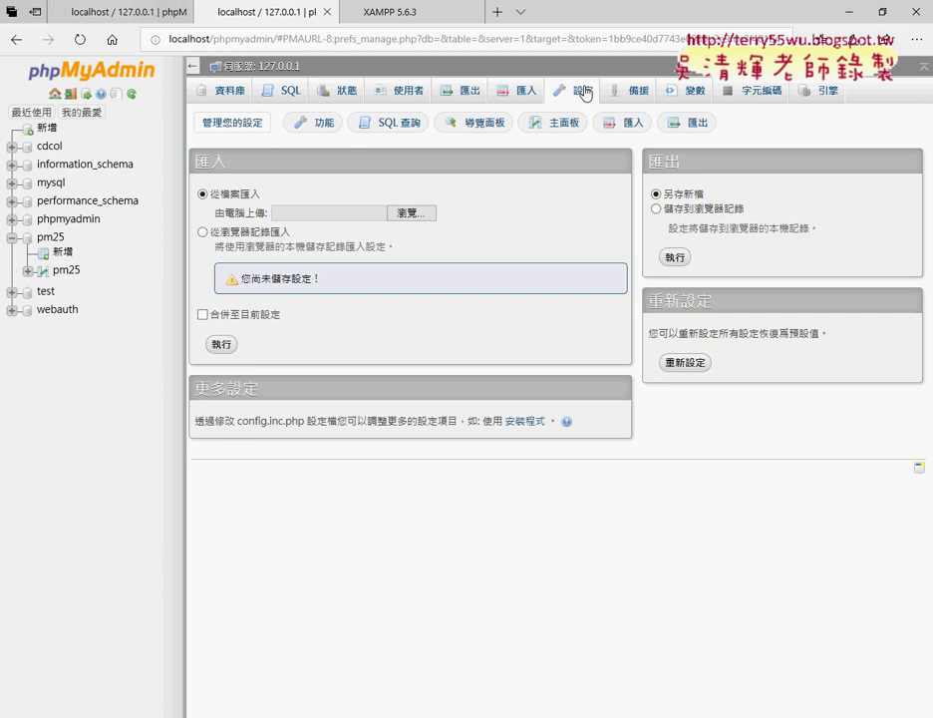
pyautogui.click(314, 128)
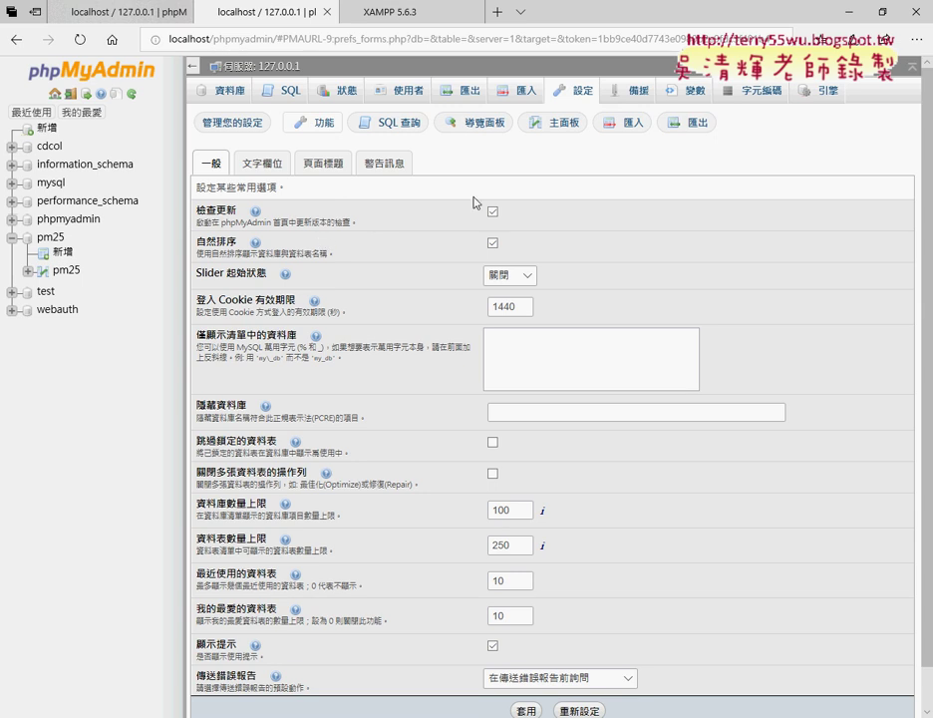
pyautogui.click(565, 124)
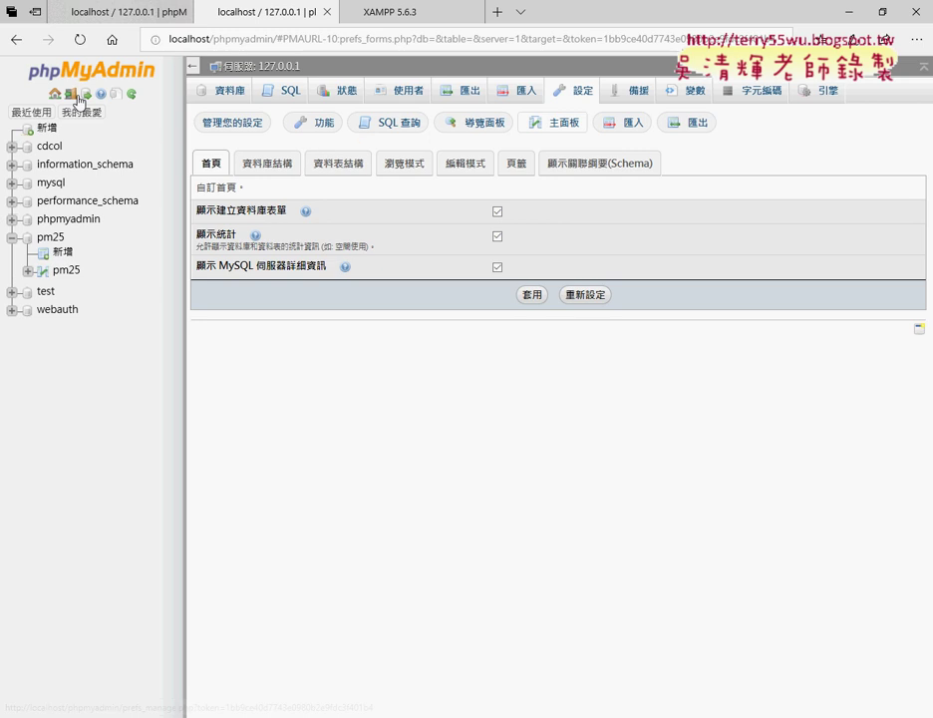
pyautogui.click(55, 96)
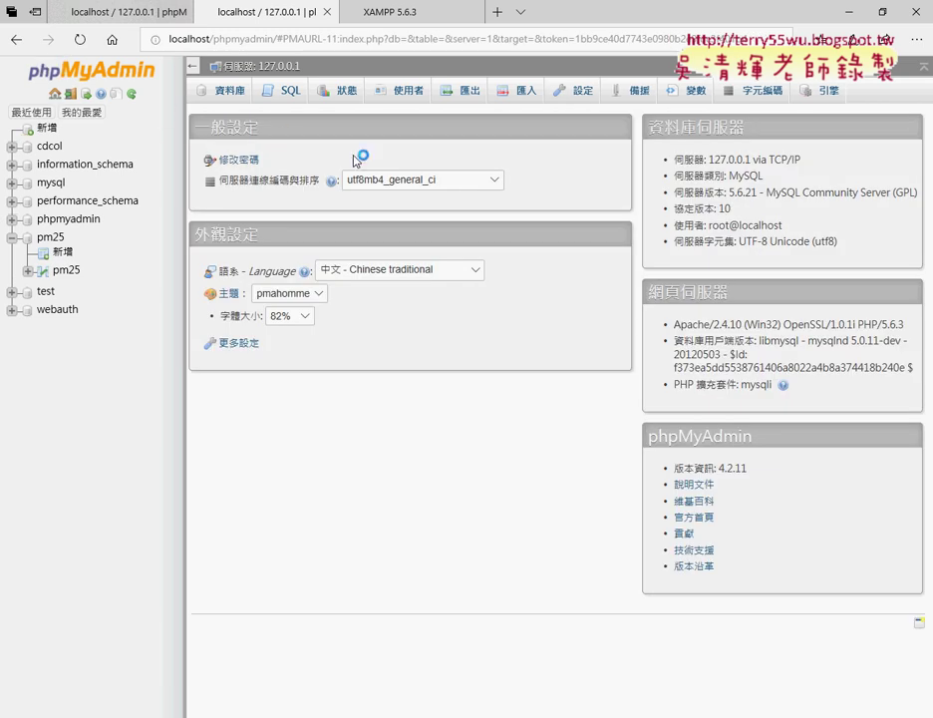
pyautogui.click(237, 344)
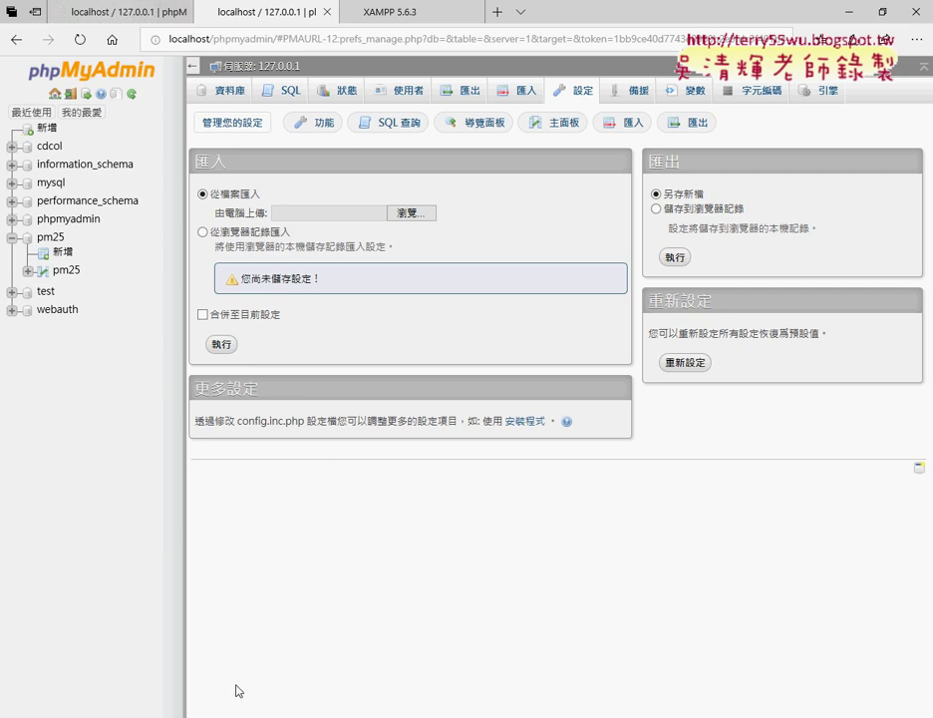
pyautogui.hotkey('alt', 'Tab')
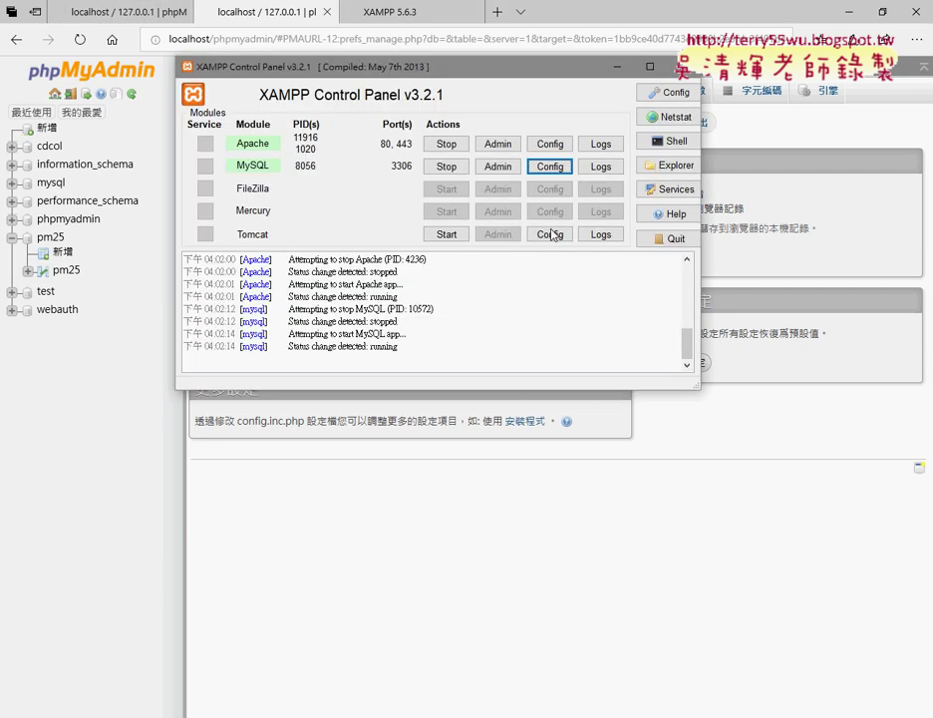
# Open MySQL's my.ini from the Config button and scroll to the replication section.
pyautogui.click(551, 166)
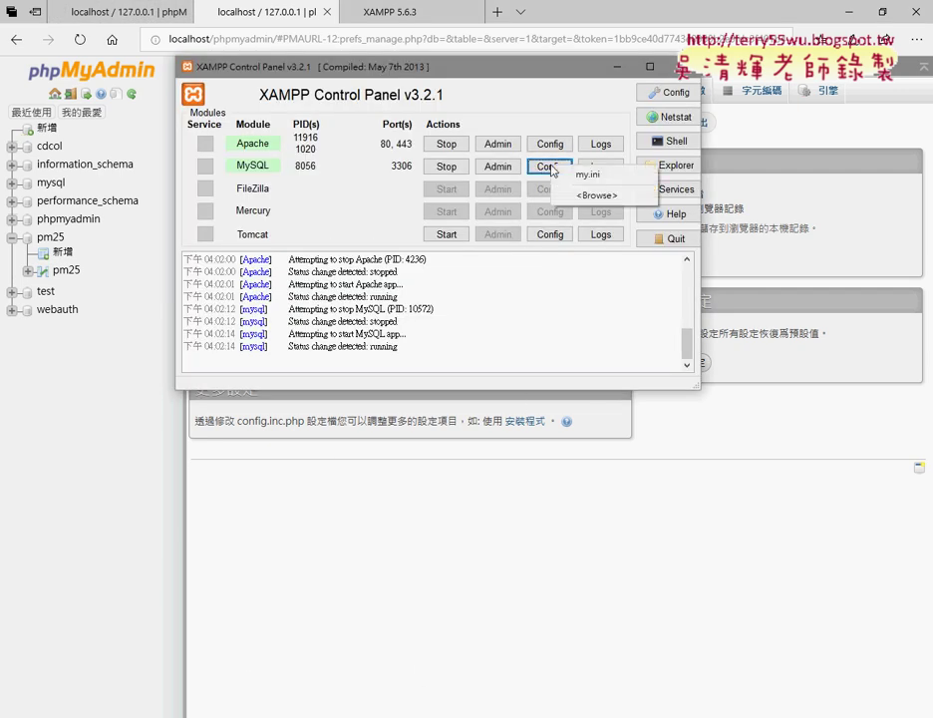
pyautogui.click(592, 176)
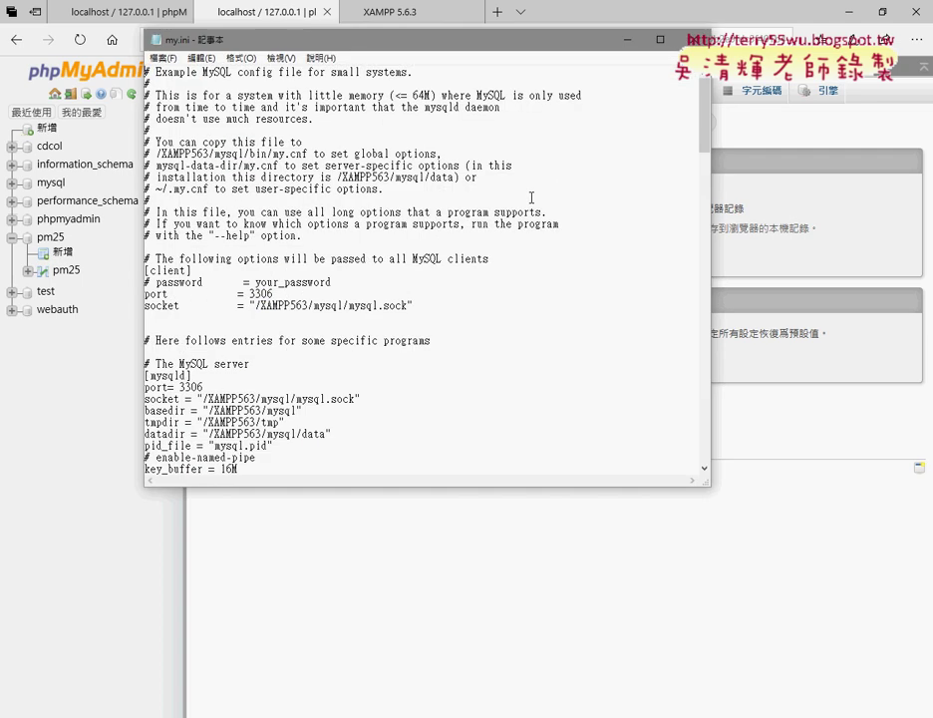
pyautogui.scroll(-7, 532, 197)
pyautogui.scroll(-3, 530, 201)
pyautogui.scroll(-7, 530, 200)
pyautogui.scroll(-8, 530, 200)
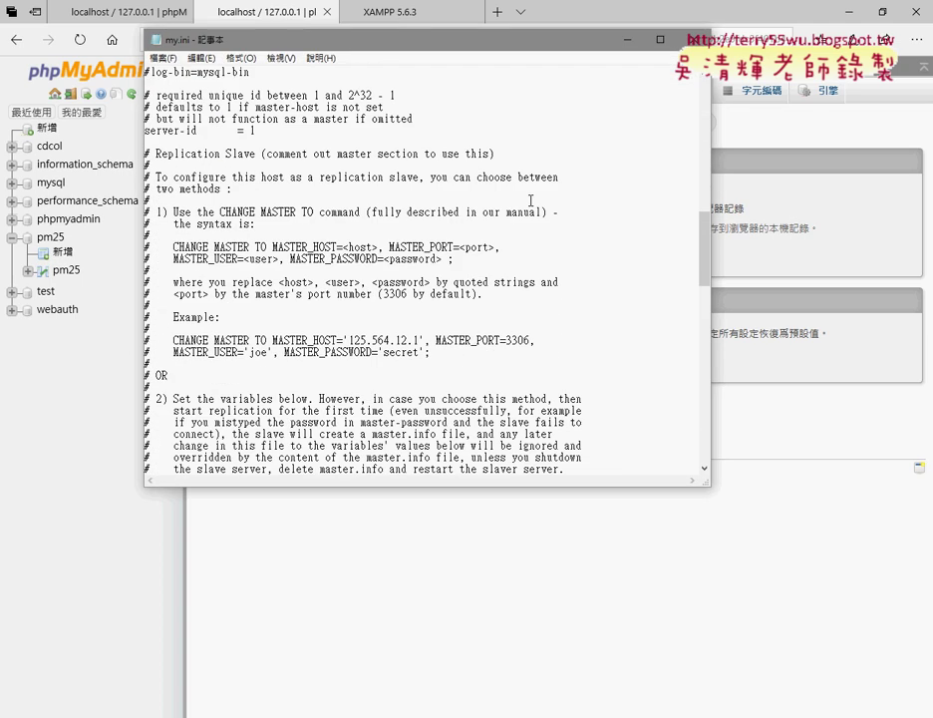
pyautogui.scroll(-3, 530, 200)
pyautogui.scroll(-6, 530, 201)
pyautogui.scroll(-3, 530, 200)
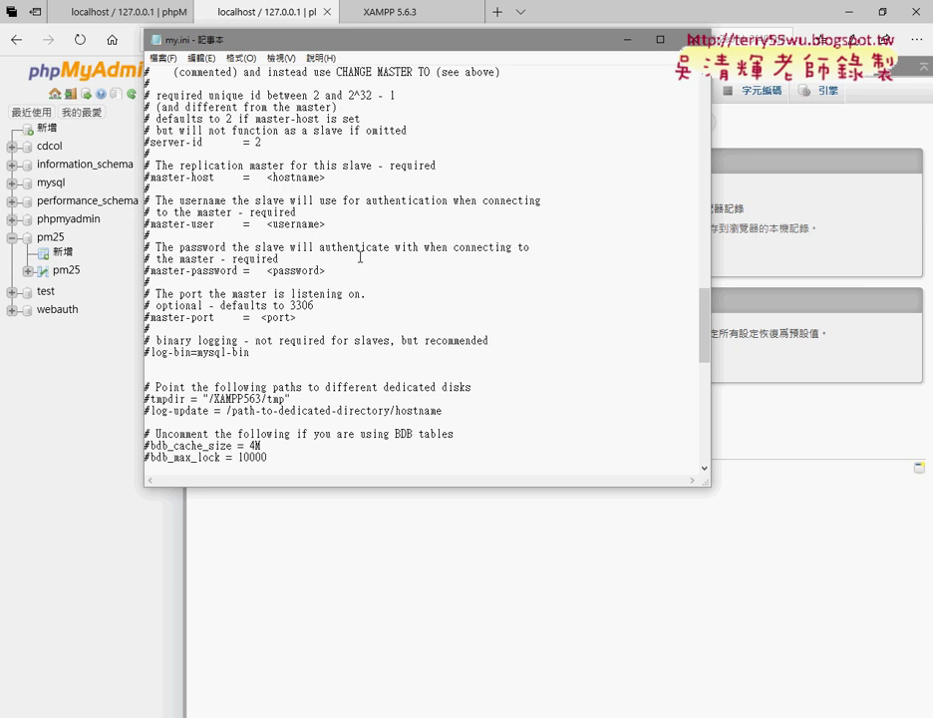
# Highlight the master-user and master-password placeholder values.
pyautogui.moveTo(329, 225); pyautogui.dragTo(263, 226)
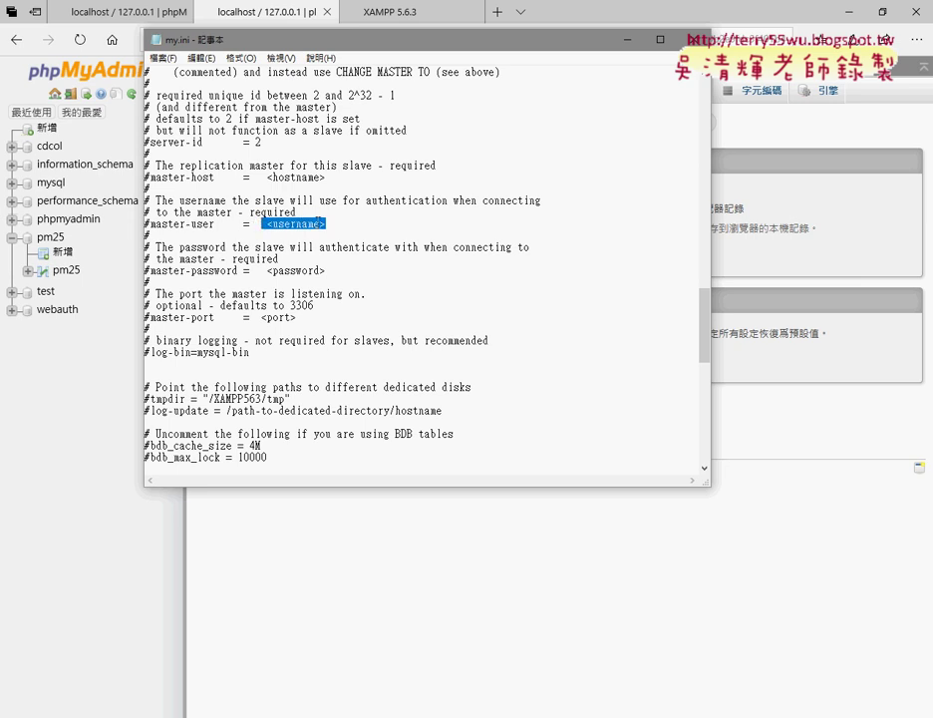
pyautogui.moveTo(326, 270); pyautogui.dragTo(261, 270)
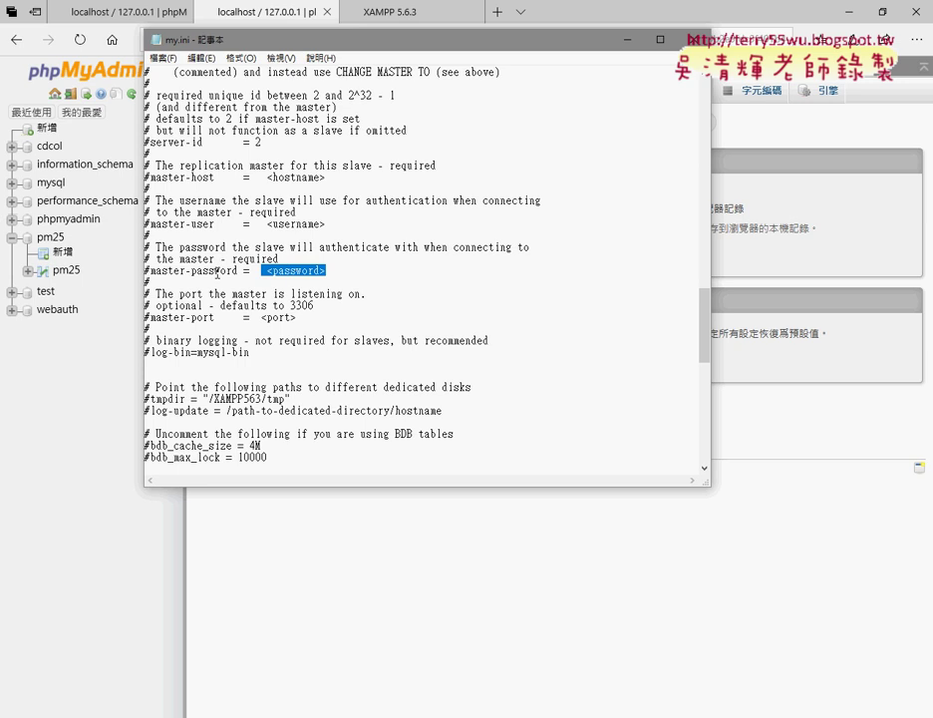
pyautogui.moveTo(335, 228); pyautogui.dragTo(265, 225)
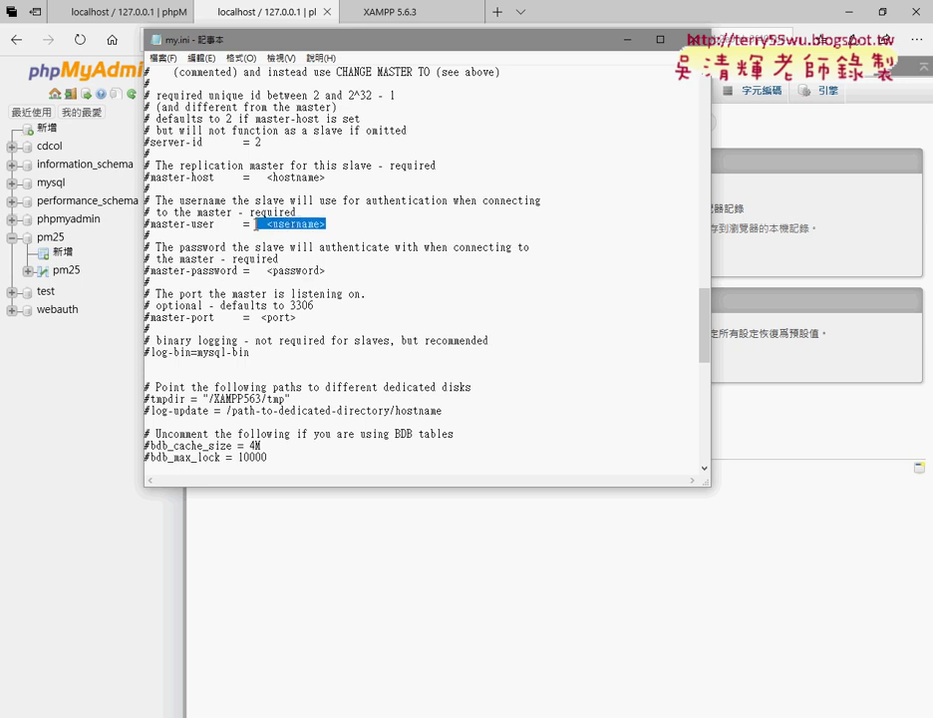
pyautogui.click(335, 273)
pyautogui.moveTo(335, 273); pyautogui.dragTo(250, 271)
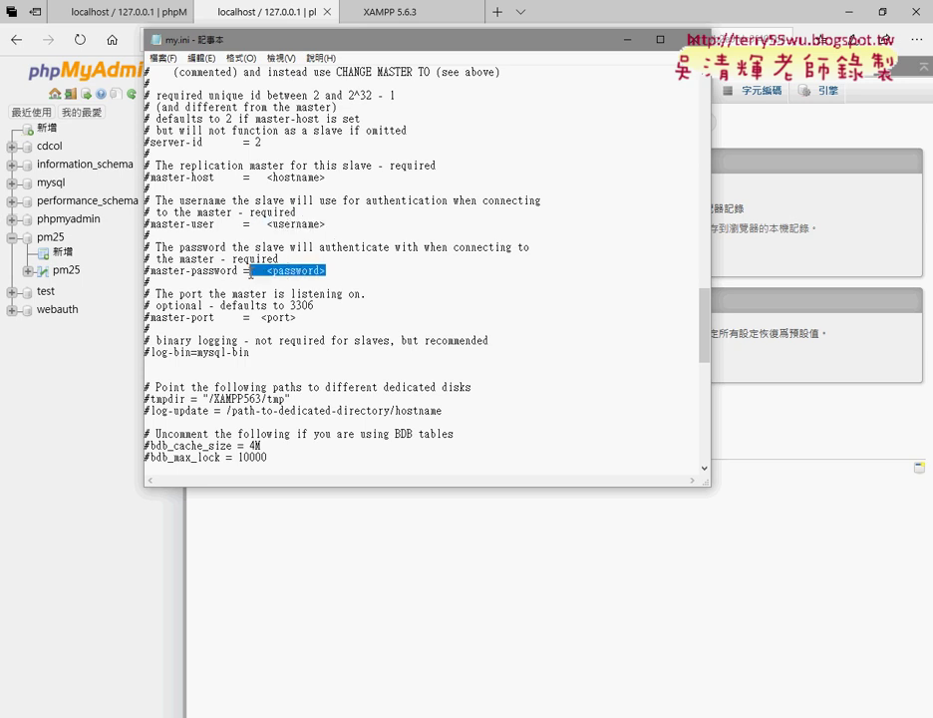